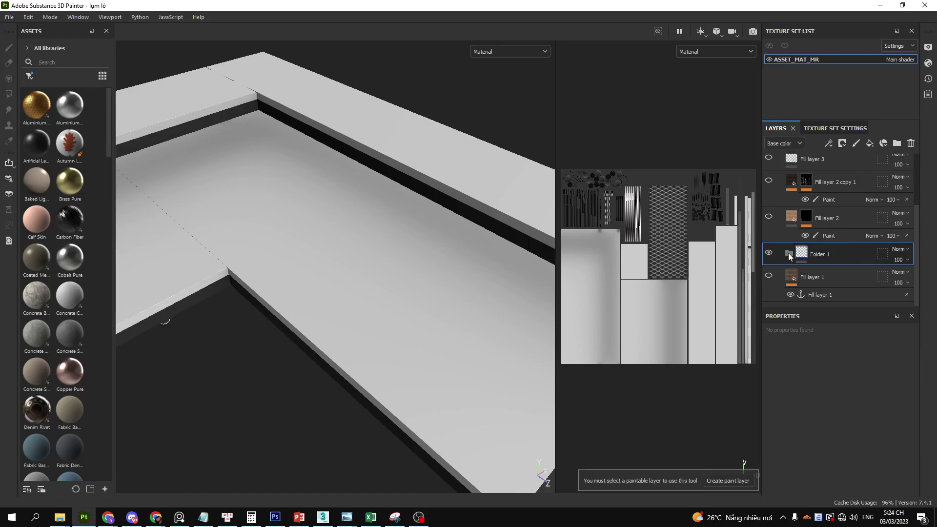
# Add a new folder and move it below Fill layer 1 at the bottom of the stack.
pyautogui.scroll(3, 784, 205)
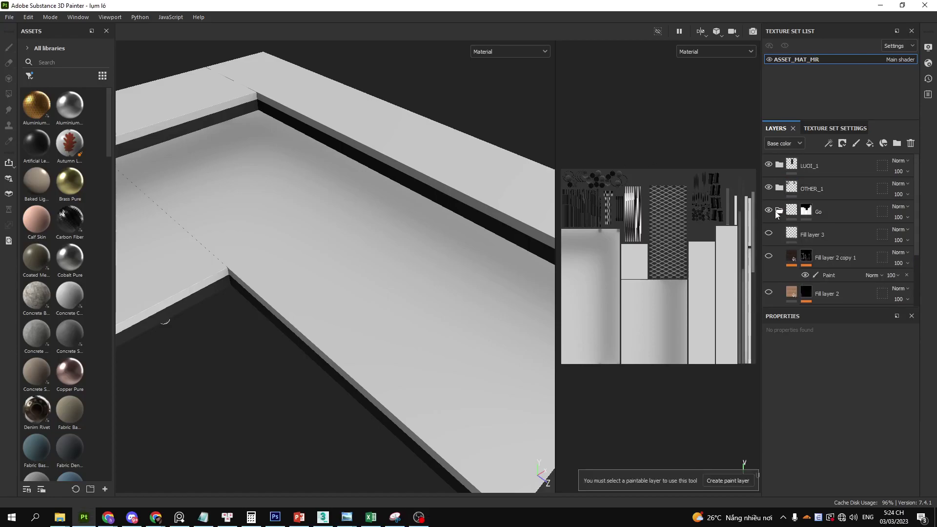
pyautogui.click(897, 143)
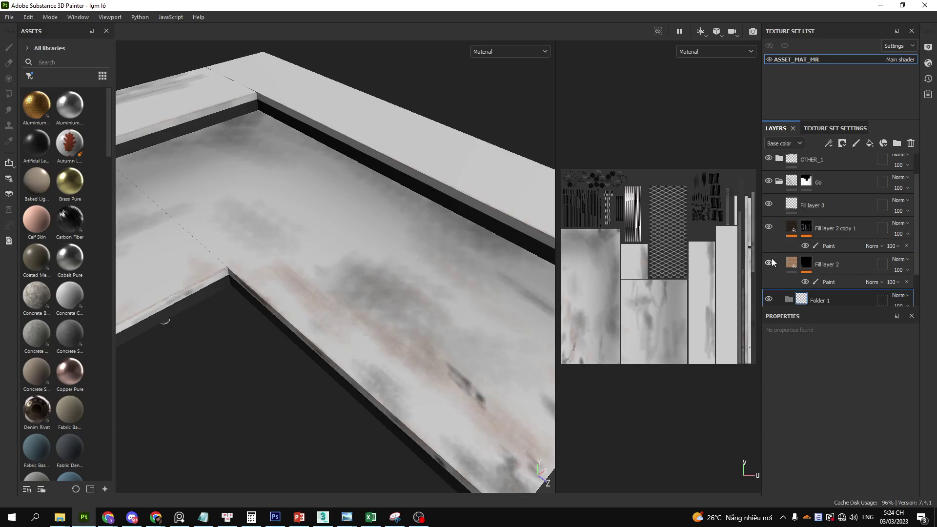
pyautogui.scroll(-2, 771, 262)
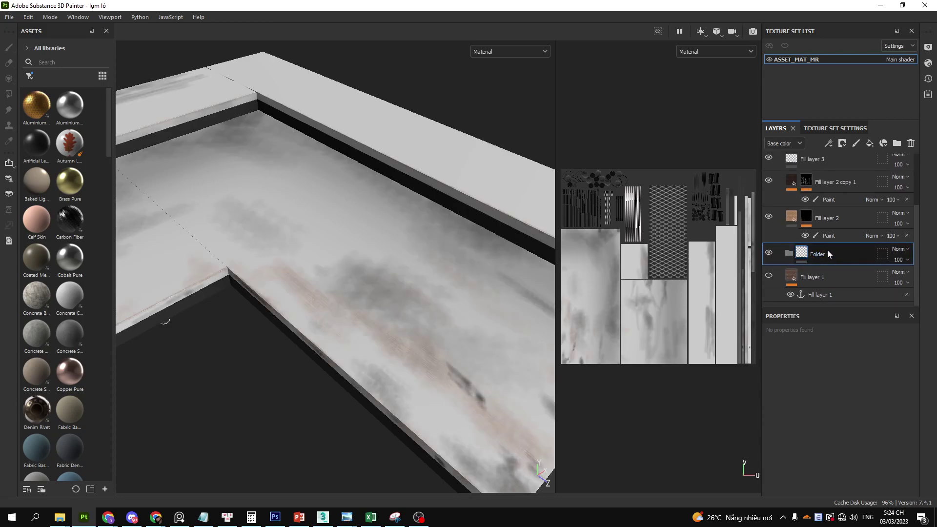
pyautogui.moveTo(827, 254)
pyautogui.mouseDown()
pyautogui.moveTo(839, 296)
pyautogui.moveTo(829, 290)
pyautogui.mouseUp()
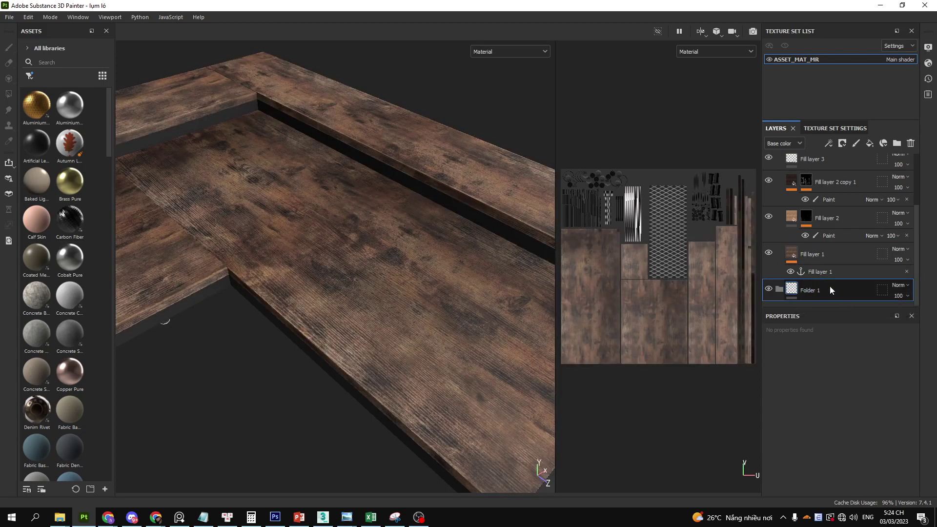
pyautogui.scroll(2, 781, 224)
# Hide the Go folder's wood layers and rename Folder 1 to 'go study'.
pyautogui.click(769, 211)
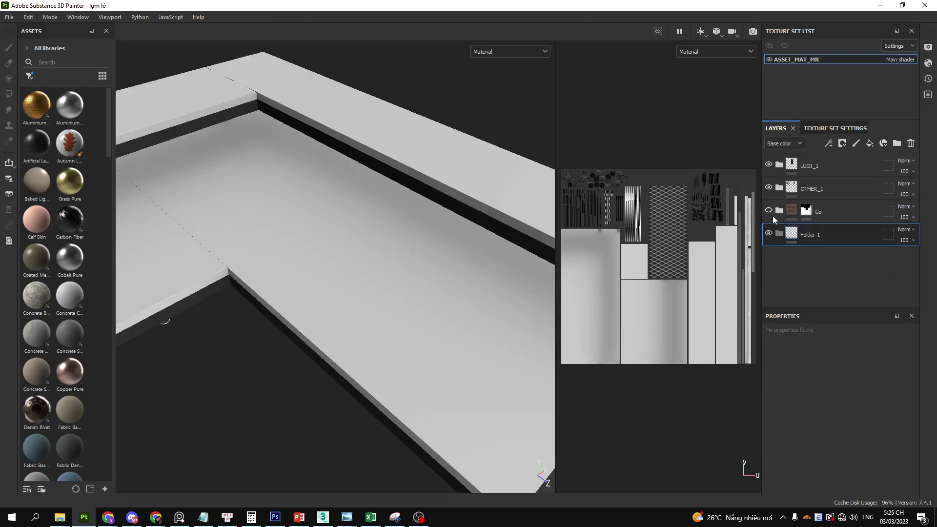
pyautogui.doubleClick(826, 236)
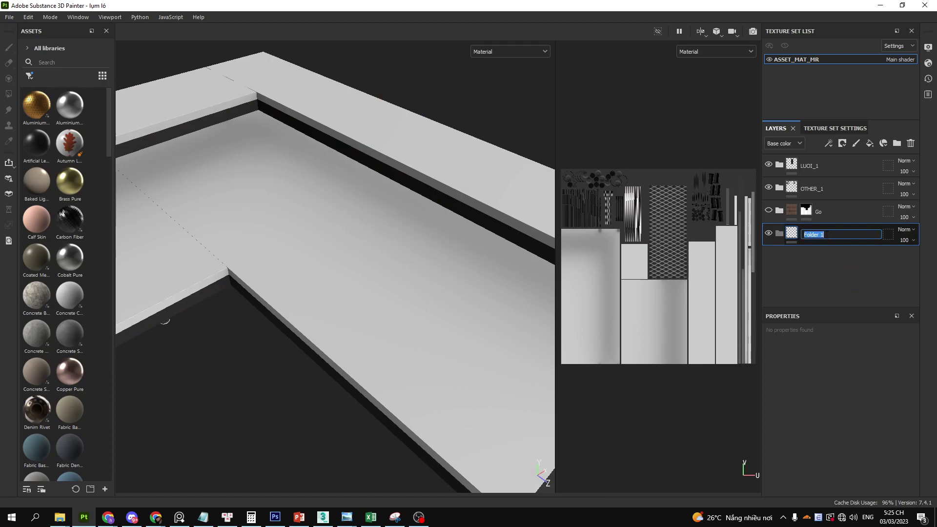
pyautogui.write('go')
pyautogui.write(' study')
pyautogui.press('Return')
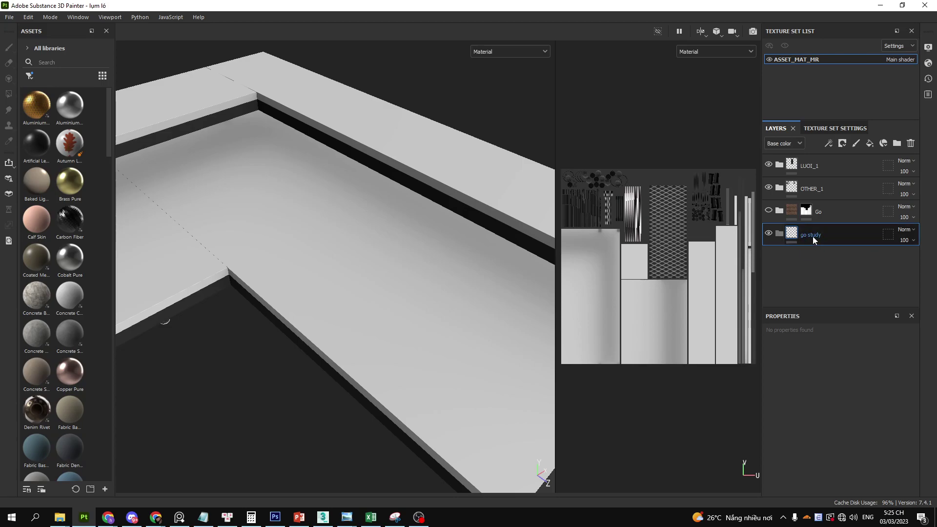
# Add a black mask to the go study folder, with polygon fill mode ready.
pyautogui.rightClick(812, 236)
pyautogui.click(852, 15)
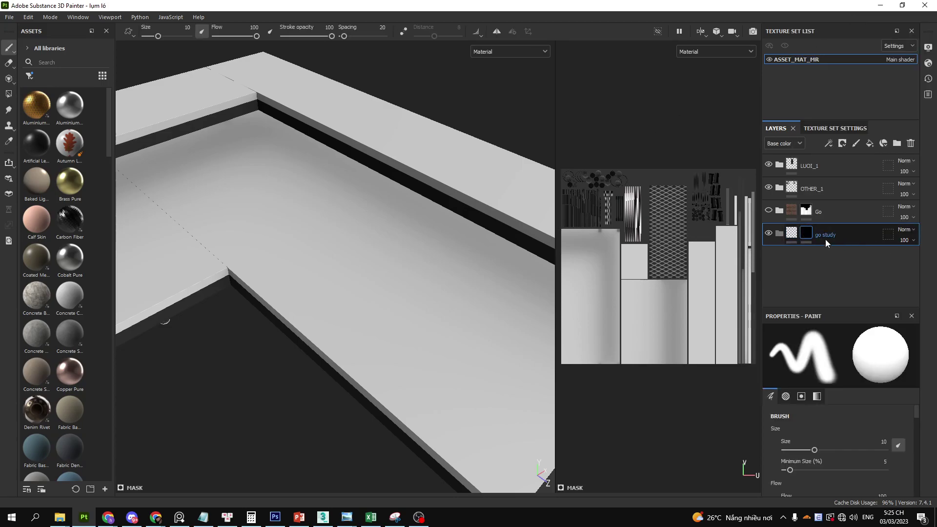
pyautogui.press('4')
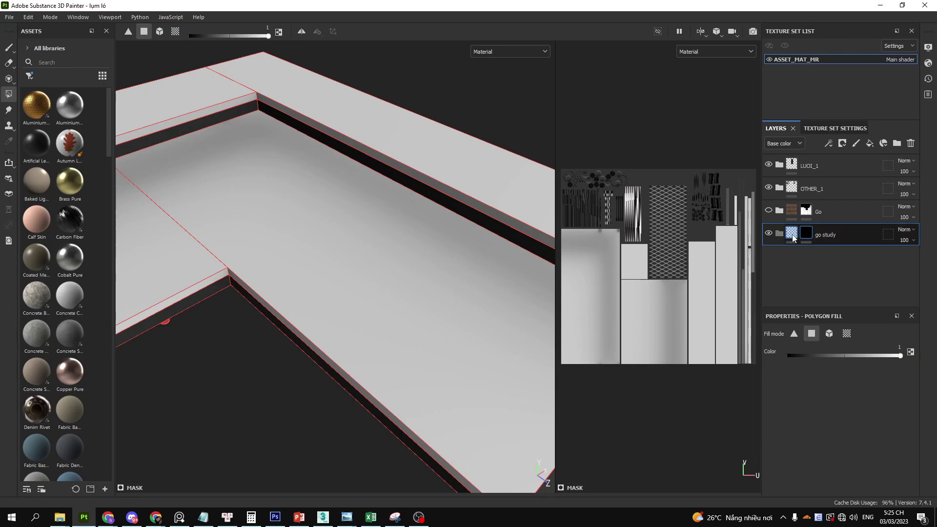
pyautogui.click(793, 234)
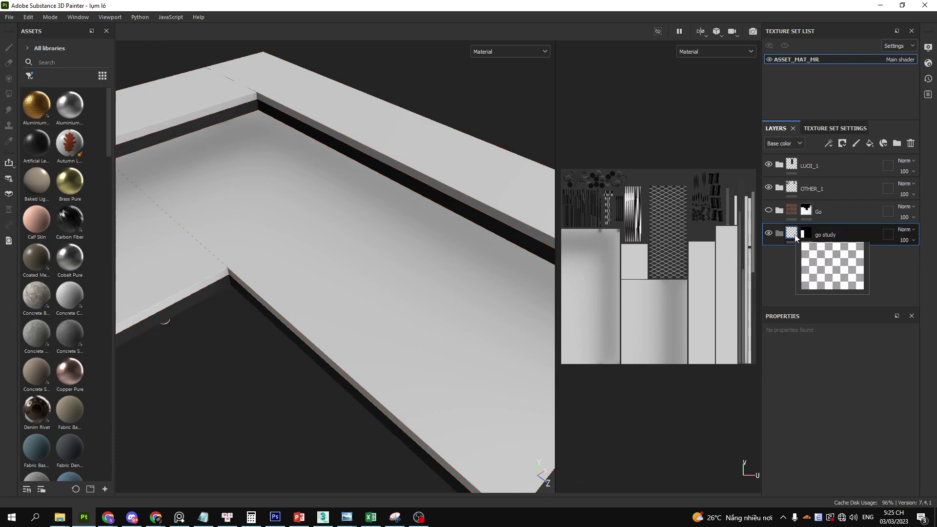
# Add a temporary fill layer coloured red for previewing the mask.
pyautogui.click(870, 144)
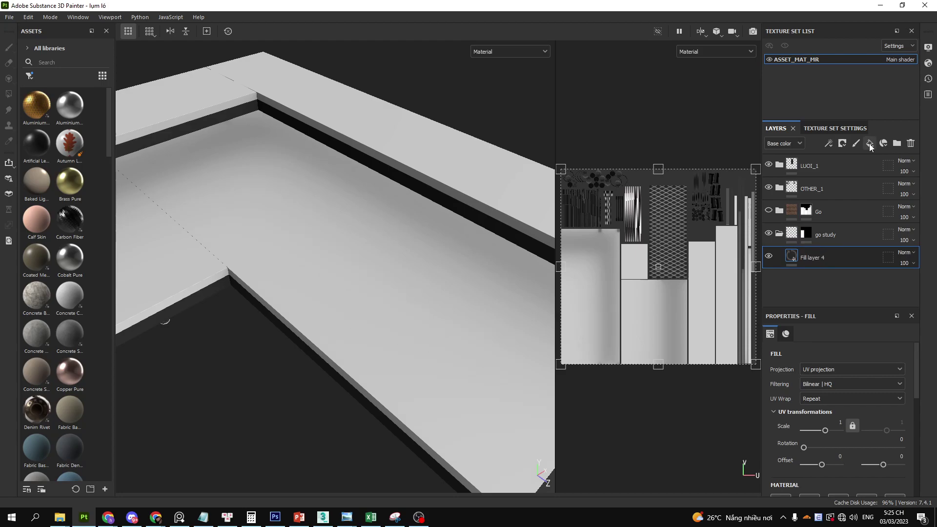
pyautogui.press('p')
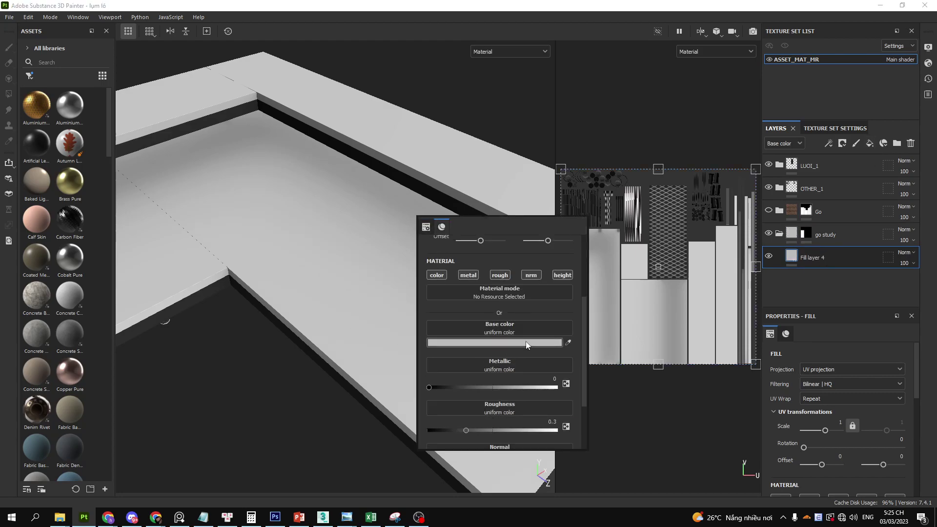
pyautogui.click(495, 342)
pyautogui.click(630, 336)
# Mask the go study folder to the tabletop and its front edge using mesh-mode Polygon Fill.
pyautogui.click(805, 234)
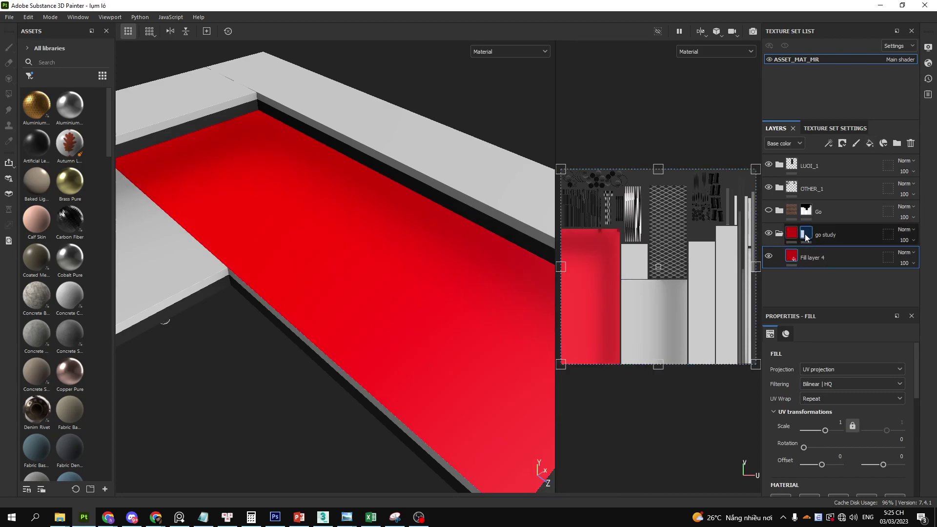
pyautogui.press('4')
pyautogui.moveTo(407, 293)
pyautogui.keyDown('alt'); pyautogui.mouseDown()
pyautogui.moveTo(428, 169)
pyautogui.moveTo(425, 280)
pyautogui.mouseUp(); pyautogui.keyUp('alt')
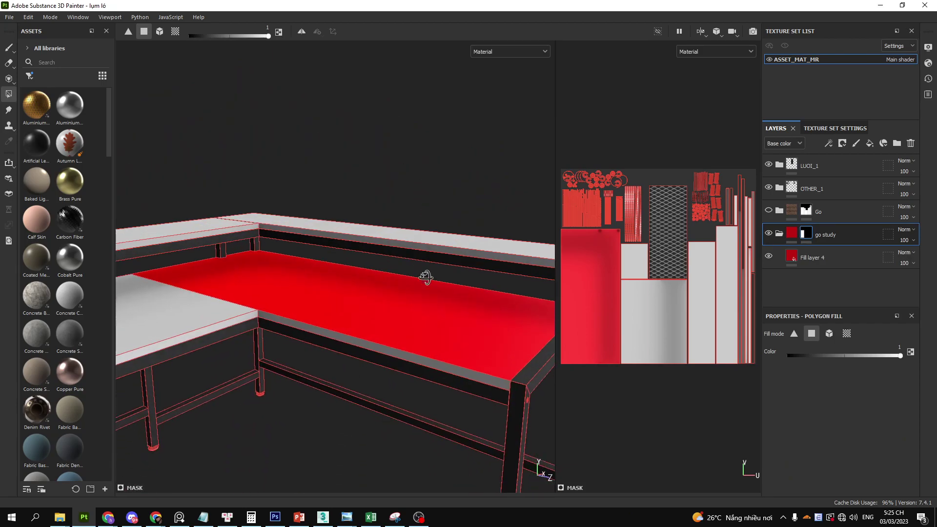
pyautogui.click(156, 34)
pyautogui.click(374, 303)
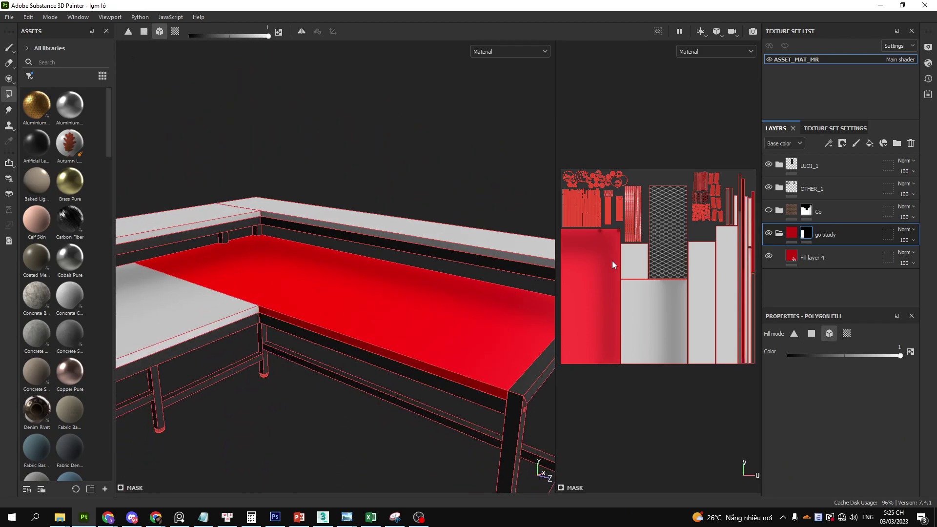
pyautogui.click(806, 256)
pyautogui.scroll(2, 461, 262)
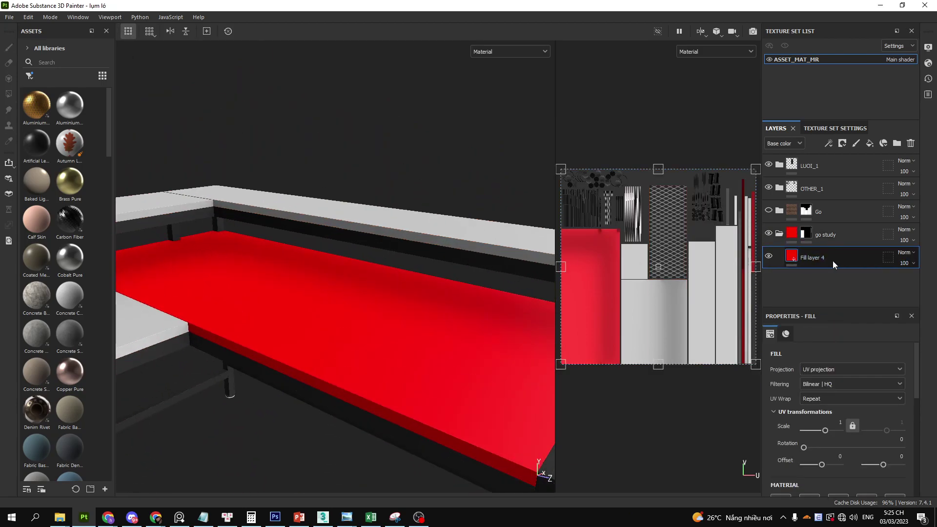
# Delete the red preview fill and add a new fill layer inside go study.
pyautogui.press('Delete')
pyautogui.click(824, 219)
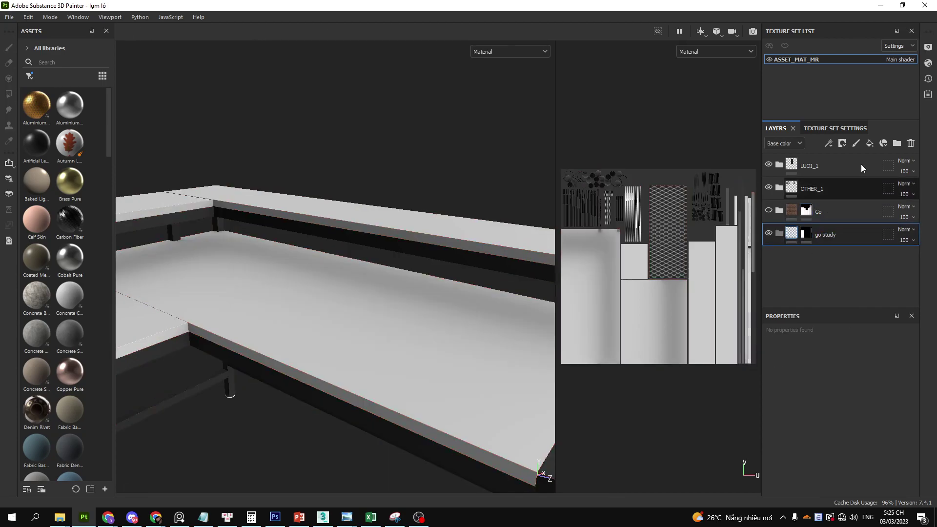
pyautogui.click(871, 143)
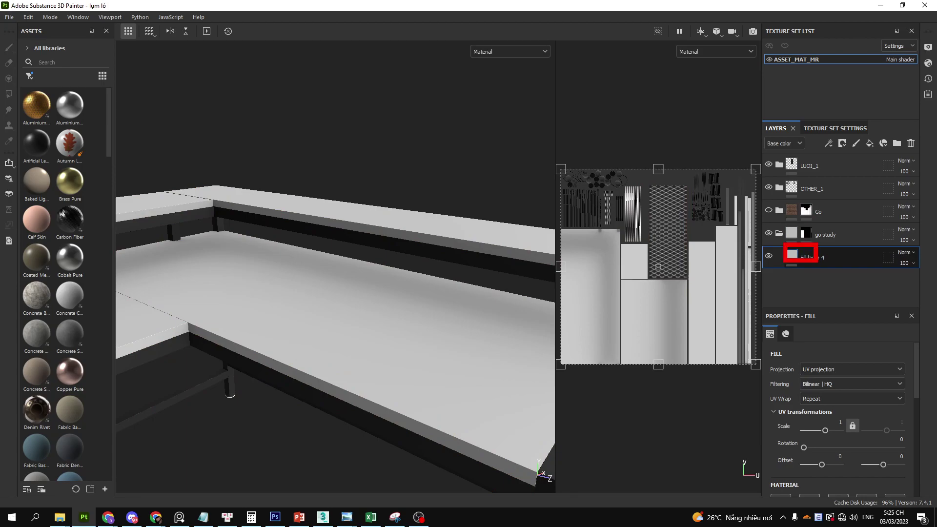
# Search the assets for 'tex' and drag Tex_base onto the fill layer.
pyautogui.scroll(-10, 66, 251)
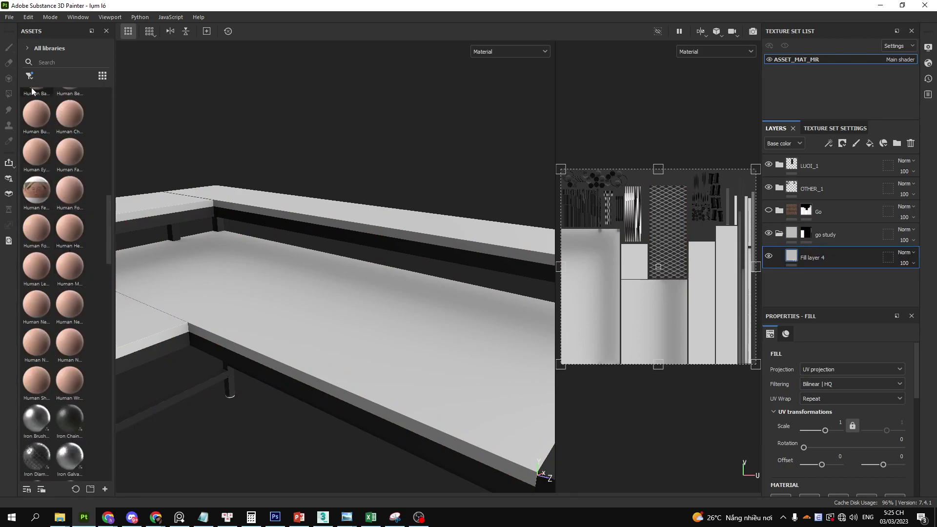
pyautogui.write('tex')
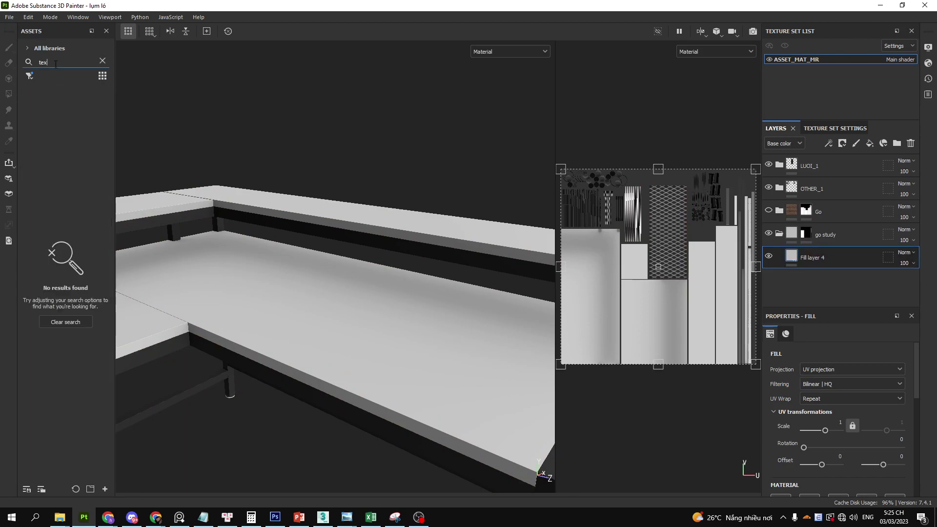
pyautogui.click(66, 322)
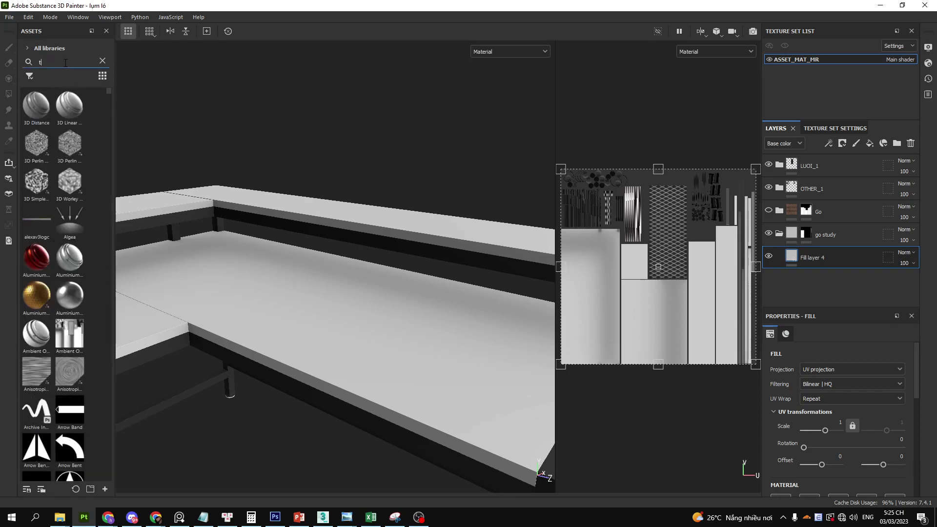
pyautogui.scroll(-5, 72, 216)
pyautogui.scroll(-5, 72, 217)
pyautogui.scroll(-5, 73, 217)
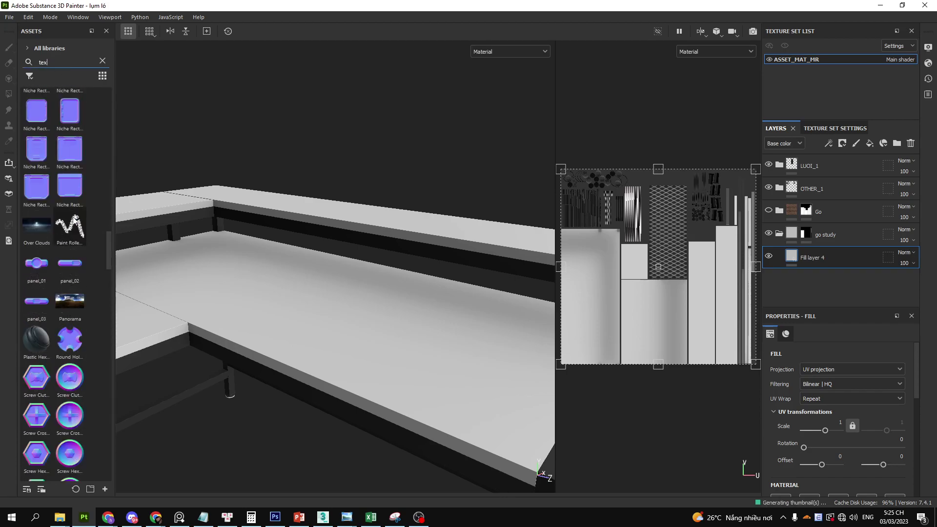
pyautogui.scroll(-5, 72, 217)
pyautogui.scroll(-3, 72, 217)
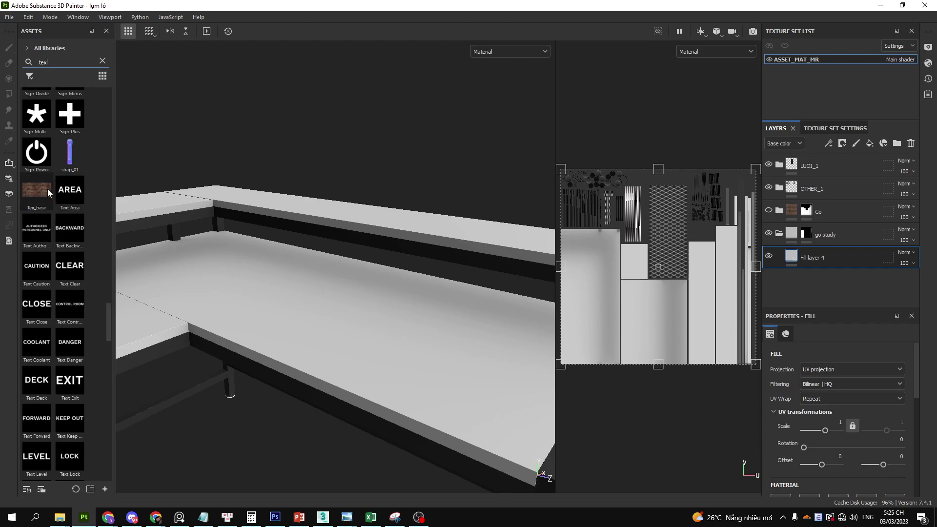
pyautogui.moveTo(36, 191)
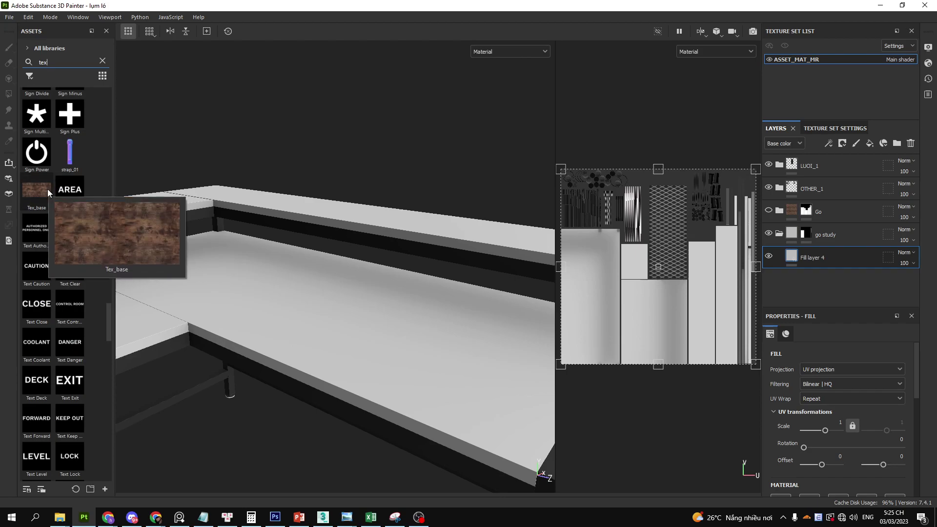
pyautogui.moveTo(49, 193); pyautogui.dragTo(373, 253)
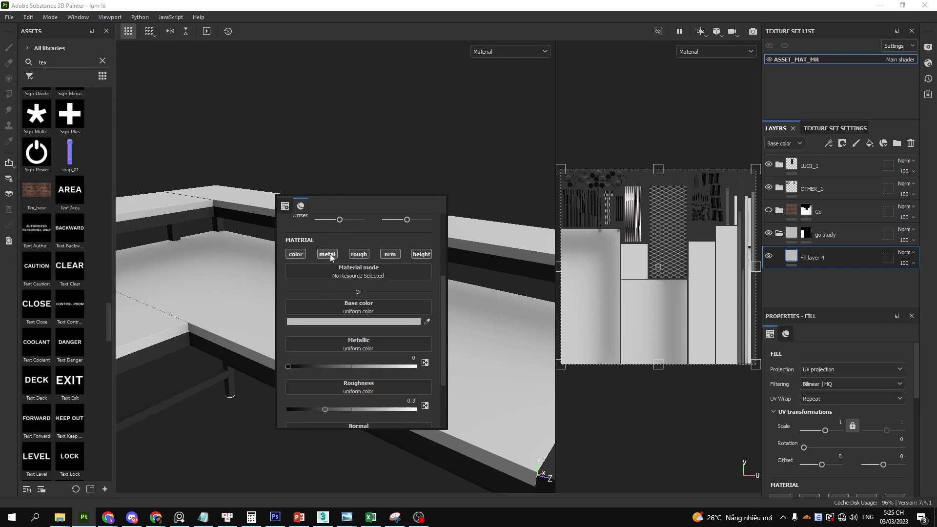
# Turn off the fill's normal and height channels and enable roughness at about 0.51.
pyautogui.click(390, 254)
pyautogui.click(411, 256)
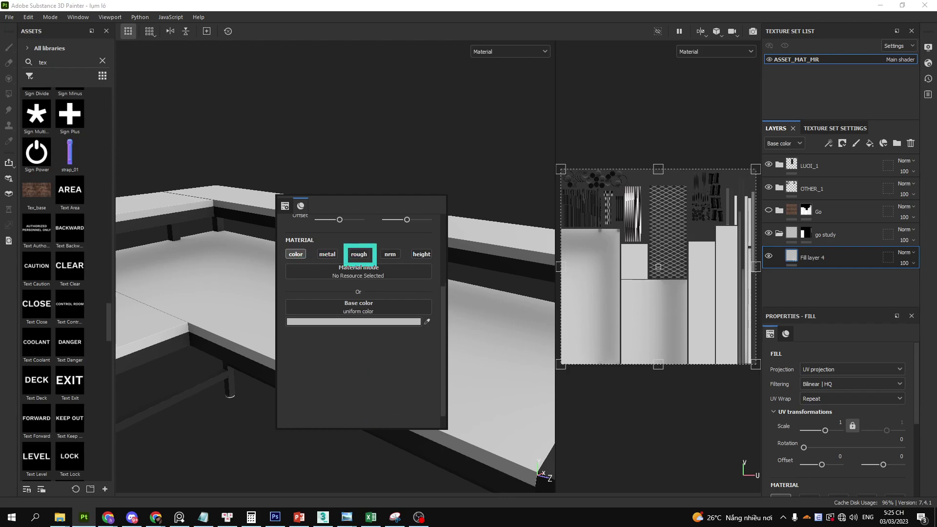
pyautogui.click(360, 254)
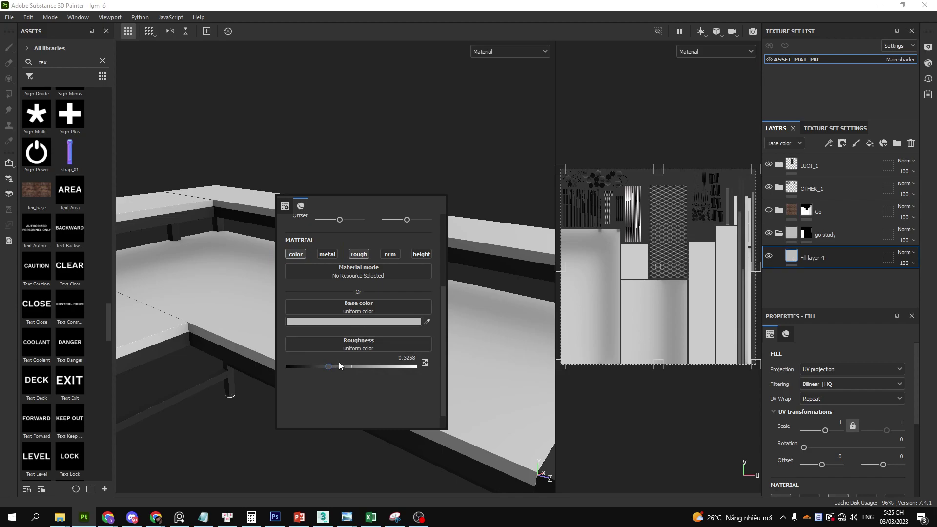
pyautogui.moveTo(339, 365); pyautogui.dragTo(438, 374)
pyautogui.click(353, 365)
# Use Tex_base as the fill's base colour, rotate the grain 270° and enlarge it.
pyautogui.moveTo(29, 183); pyautogui.dragTo(332, 275)
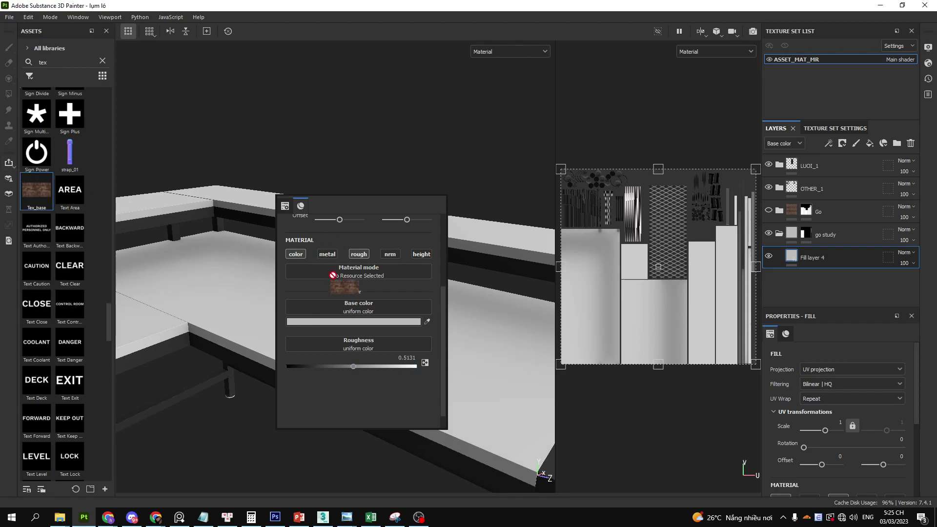
pyautogui.moveTo(346, 305); pyautogui.dragTo(347, 305)
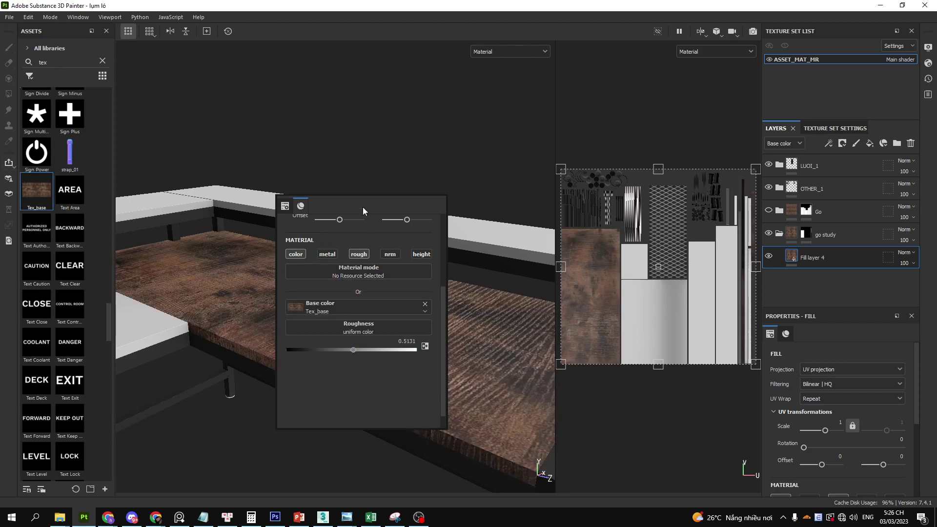
pyautogui.keyDown('alt'); pyautogui.moveTo(519, 304); pyautogui.dragTo(724, 387); pyautogui.keyUp('alt')
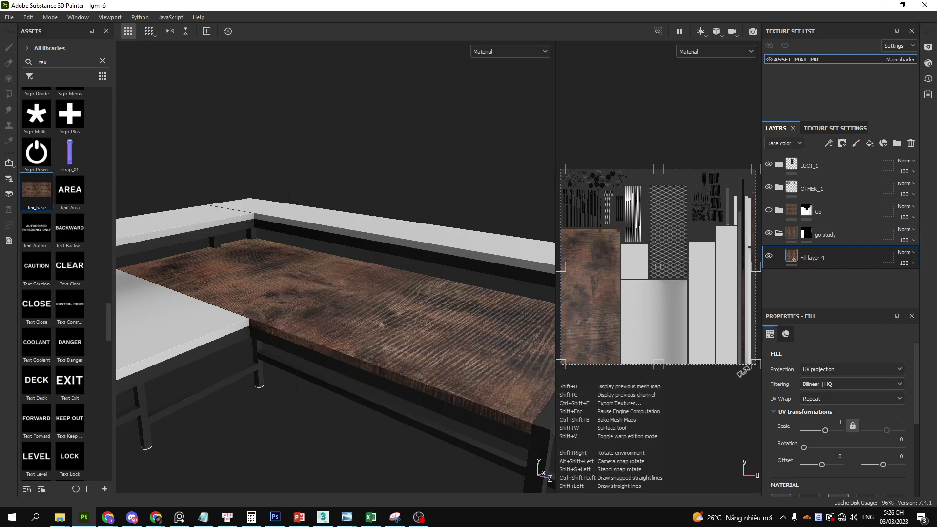
pyautogui.moveTo(562, 371); pyautogui.dragTo(558, 352)
pyautogui.keyDown('alt'); pyautogui.moveTo(432, 299); pyautogui.dragTo(439, 354); pyautogui.keyUp('alt')
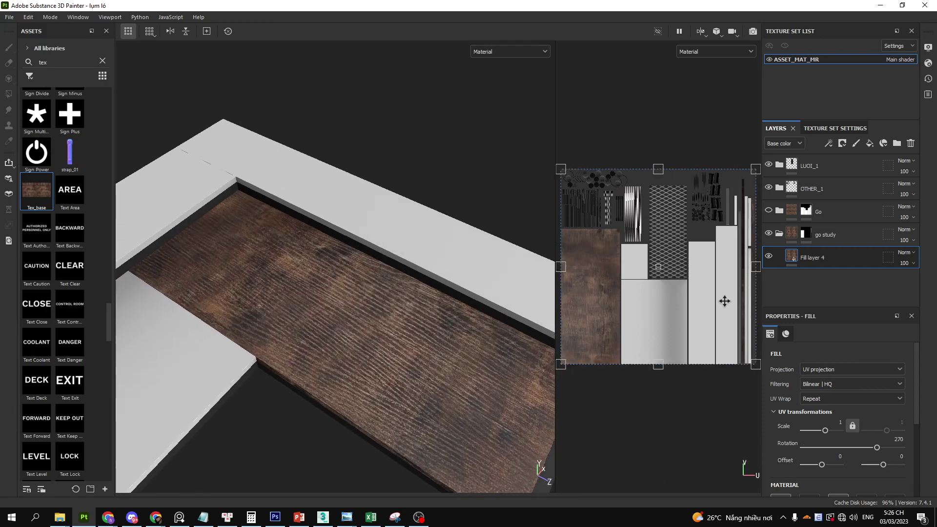
pyautogui.scroll(-1, 715, 296)
pyautogui.moveTo(742, 193); pyautogui.dragTo(591, 301)
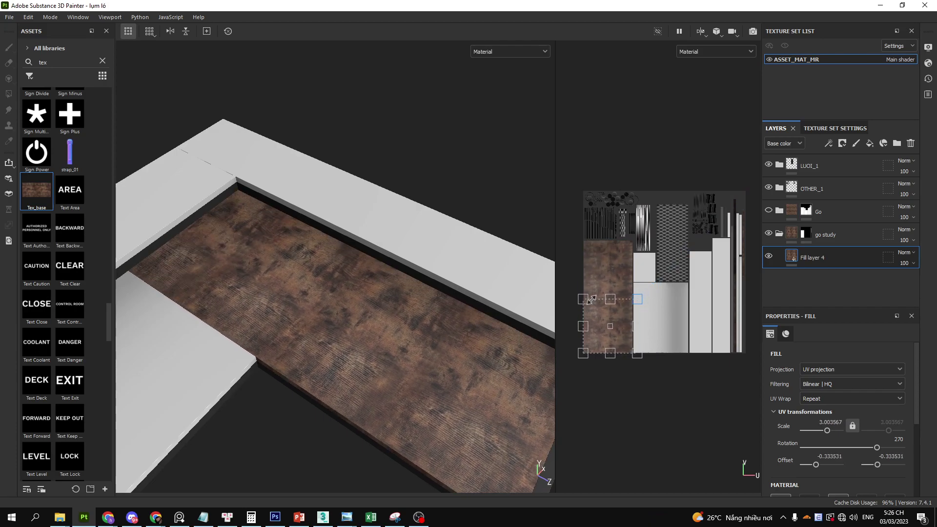
# Set the fill's UV Wrap to None so the wood texture no longer tiles.
pyautogui.rightClick(613, 309)
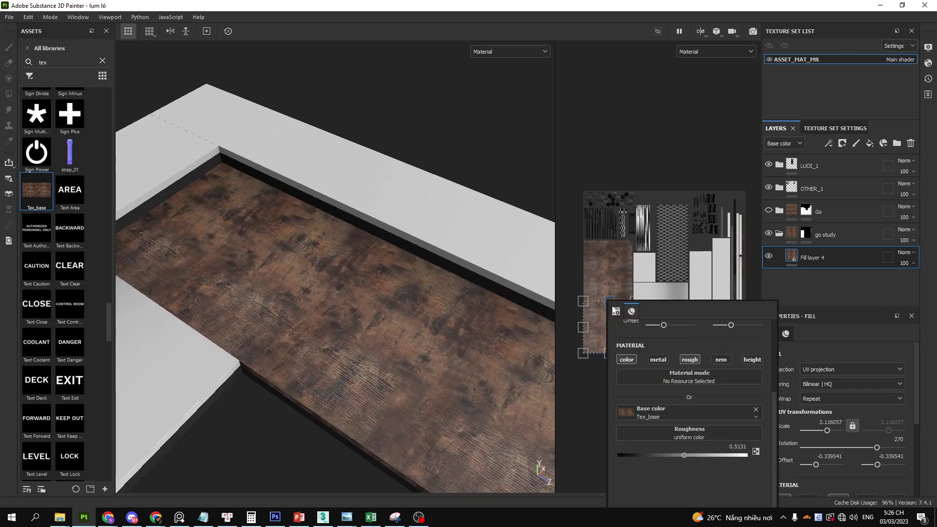
pyautogui.scroll(2, 685, 395)
pyautogui.scroll(2, 694, 361)
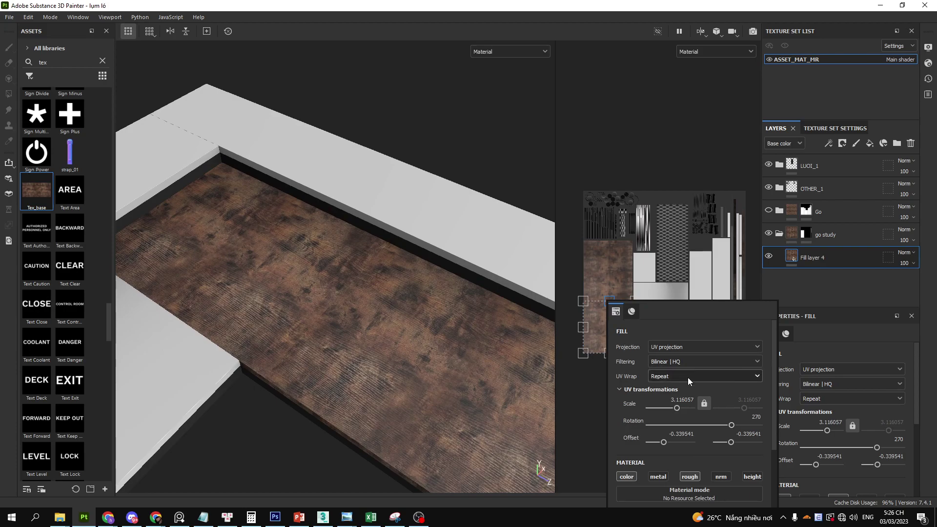
pyautogui.click(683, 376)
pyautogui.click(659, 388)
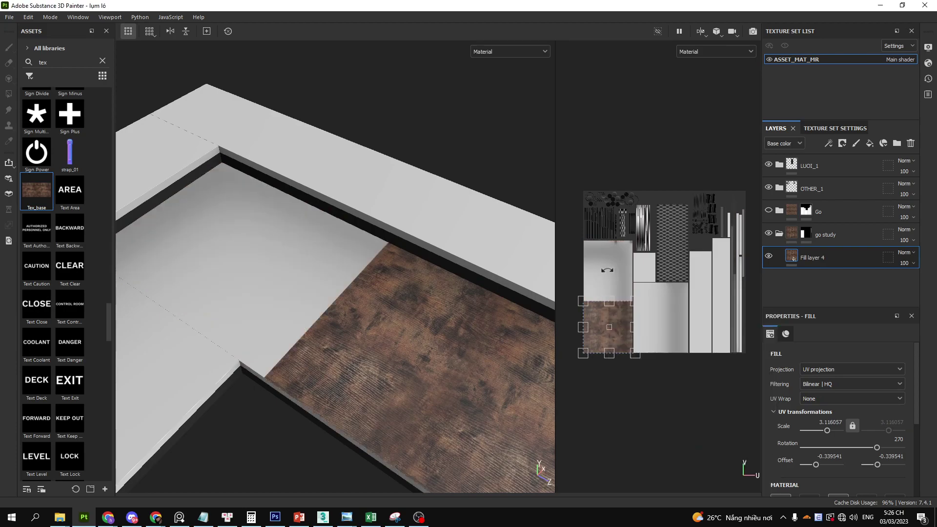
# Stretch the UV box upward and leftward in the 2D view to cover the table-top island.
pyautogui.moveTo(609, 301); pyautogui.dragTo(609, 243)
pyautogui.scroll(2, 607, 247)
pyautogui.scroll(2, 606, 252)
pyautogui.scroll(1, 606, 252)
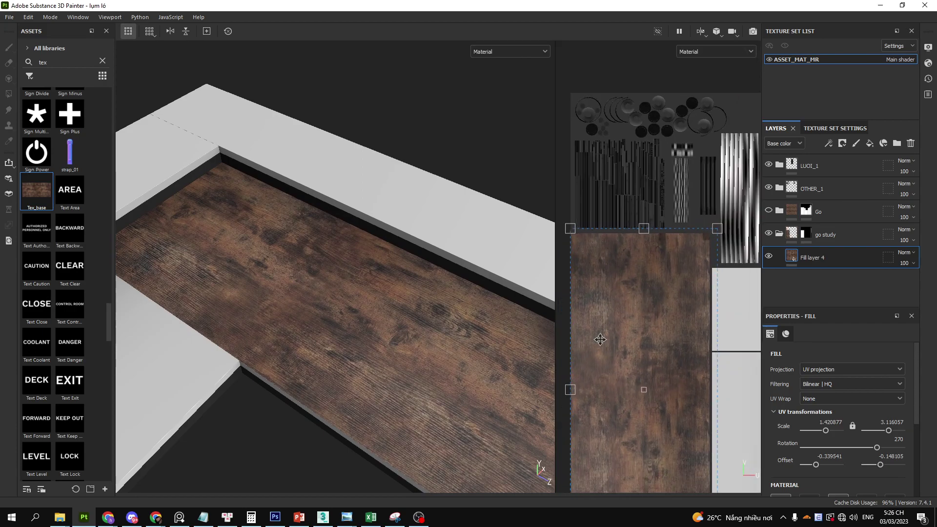
pyautogui.moveTo(569, 390); pyautogui.dragTo(566, 389)
pyautogui.scroll(-1, 697, 401)
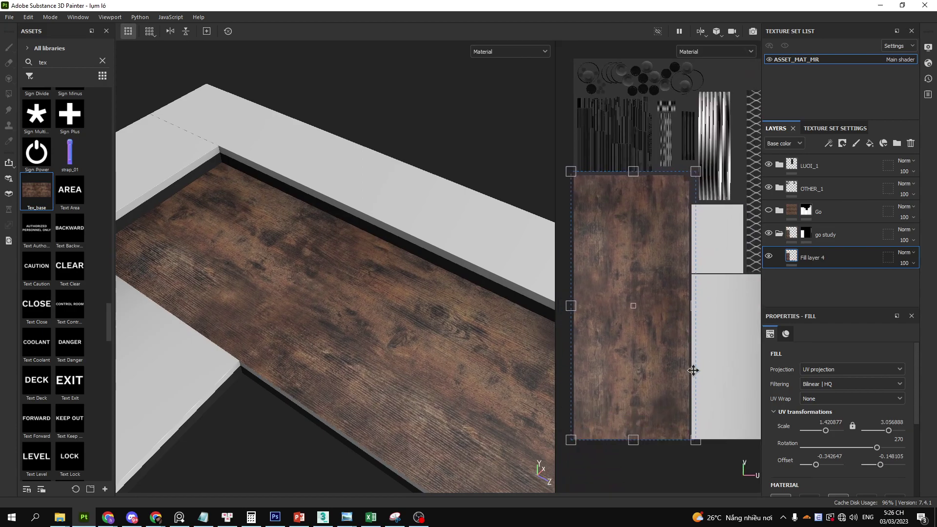
pyautogui.moveTo(679, 393); pyautogui.dragTo(606, 422, button='middle')
pyautogui.scroll(2, 605, 422)
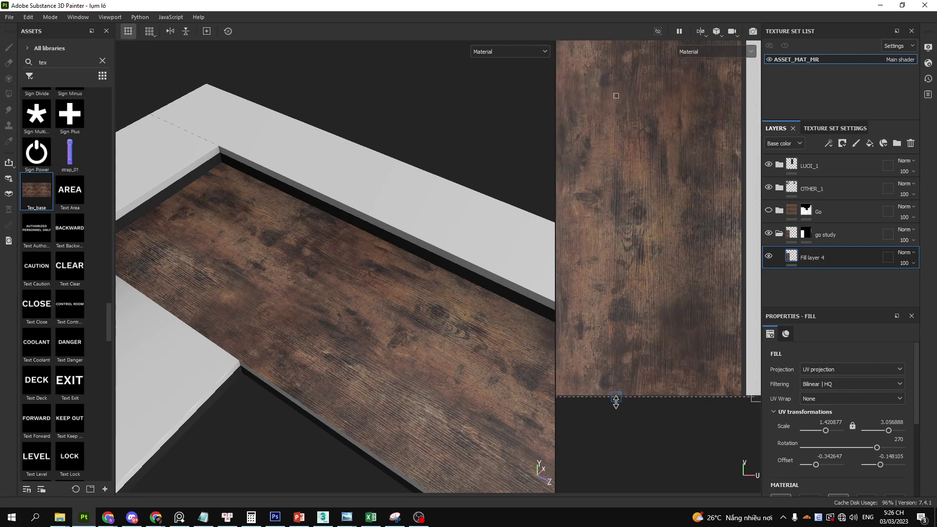
pyautogui.moveTo(615, 390); pyautogui.dragTo(615, 394)
pyautogui.scroll(-1, 653, 292)
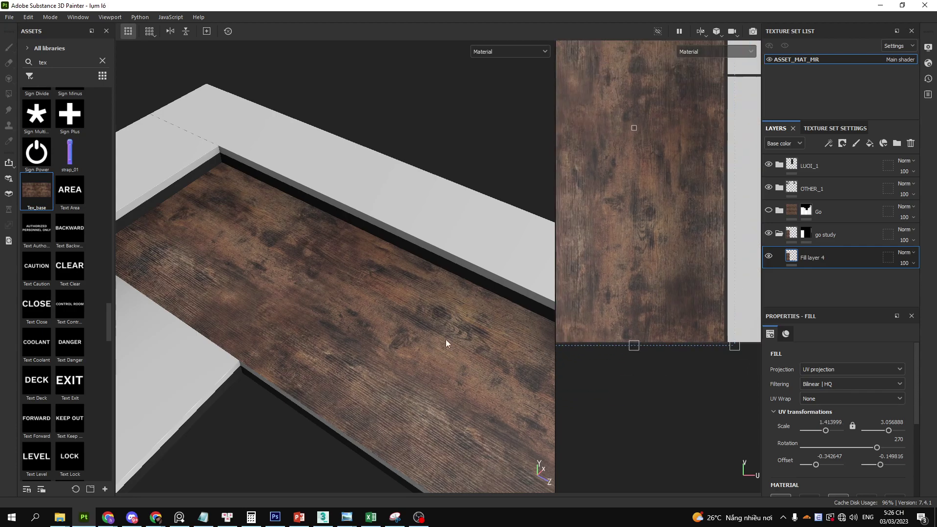
pyautogui.moveTo(446, 341)
pyautogui.keyDown('alt'); pyautogui.mouseDown()
pyautogui.moveTo(385, 304)
pyautogui.moveTo(394, 329)
pyautogui.moveTo(389, 288)
pyautogui.moveTo(388, 321)
pyautogui.moveTo(418, 373)
pyautogui.moveTo(411, 342)
pyautogui.moveTo(486, 411)
pyautogui.moveTo(408, 314)
pyautogui.mouseUp(); pyautogui.keyUp('alt')
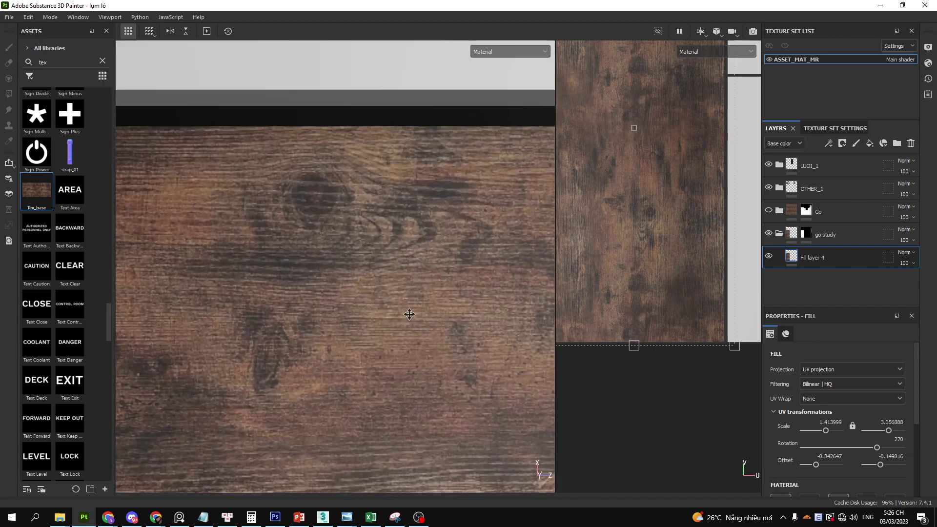
# Enable the wood fill's roughness channel and drag the Roughness slider to 1.
pyautogui.press('space')
pyautogui.scroll(-2, 508, 413)
pyautogui.click(497, 376)
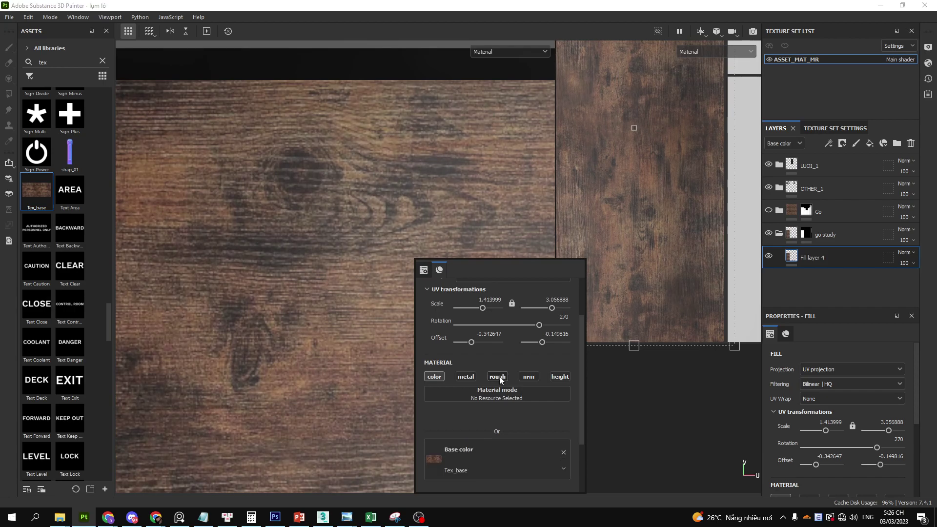
pyautogui.click(497, 376)
pyautogui.moveTo(487, 180)
pyautogui.mouseDown()
pyautogui.moveTo(444, 197)
pyautogui.moveTo(468, 229)
pyautogui.mouseUp()
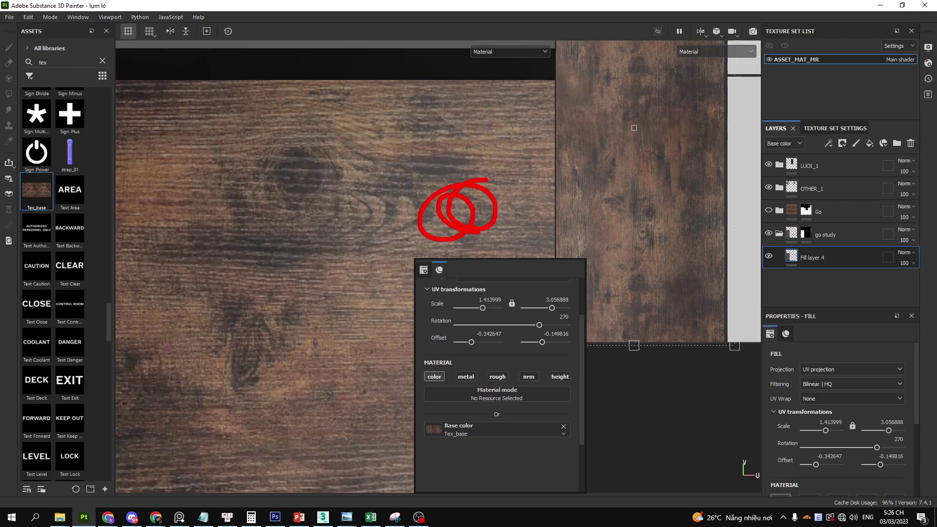
pyautogui.click(497, 376)
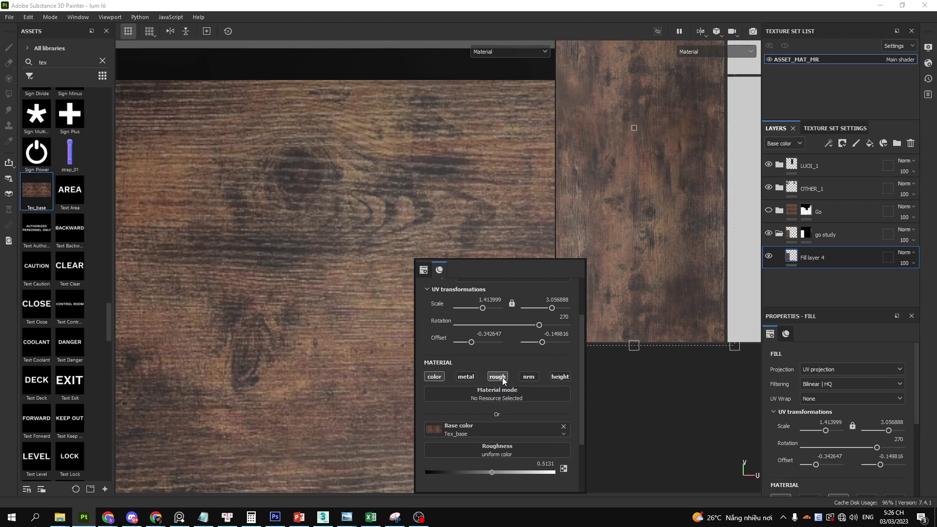
pyautogui.click(502, 376)
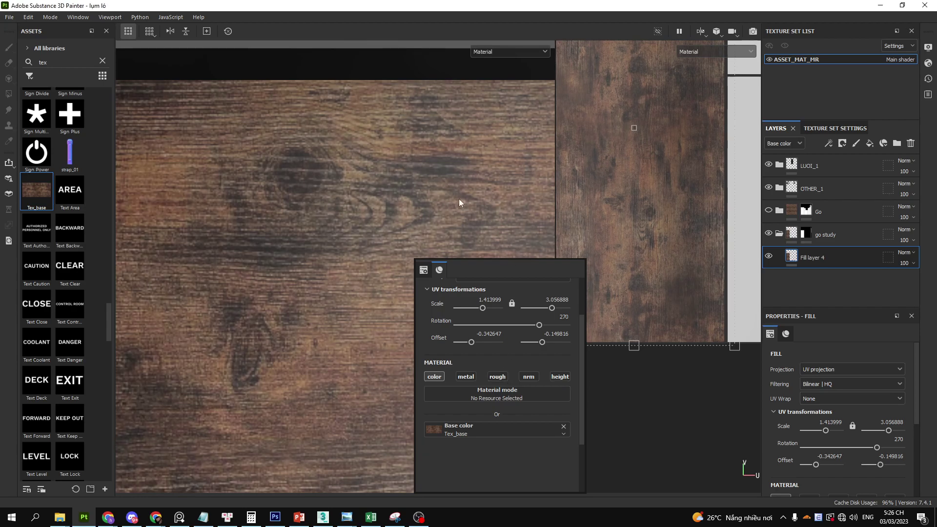
pyautogui.click(493, 380)
pyautogui.moveTo(493, 471); pyautogui.dragTo(575, 469)
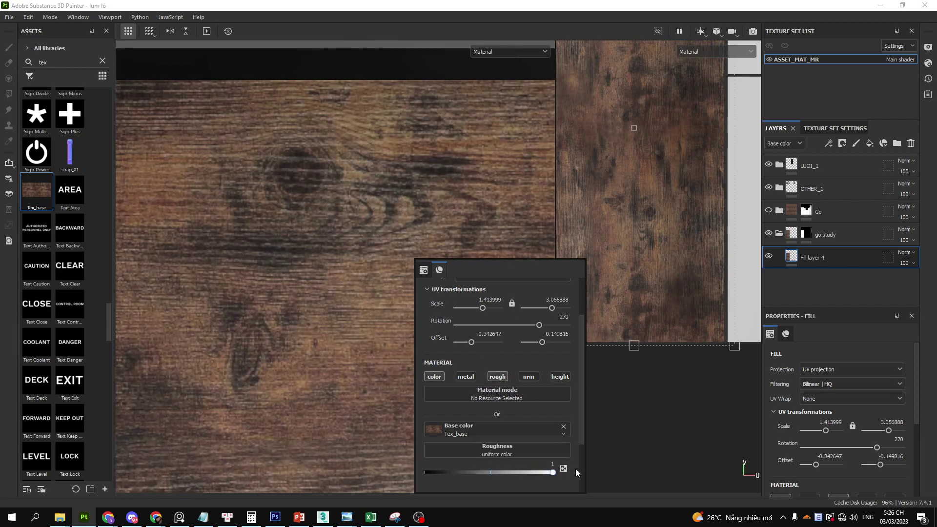
pyautogui.moveTo(349, 350)
pyautogui.keyDown('alt'); pyautogui.mouseDown()
pyautogui.moveTo(360, 334)
pyautogui.moveTo(360, 359)
pyautogui.moveTo(349, 324)
pyautogui.moveTo(429, 209)
pyautogui.moveTo(340, 213)
pyautogui.moveTo(430, 297)
pyautogui.moveTo(436, 347)
pyautogui.mouseUp(); pyautogui.keyUp('alt')
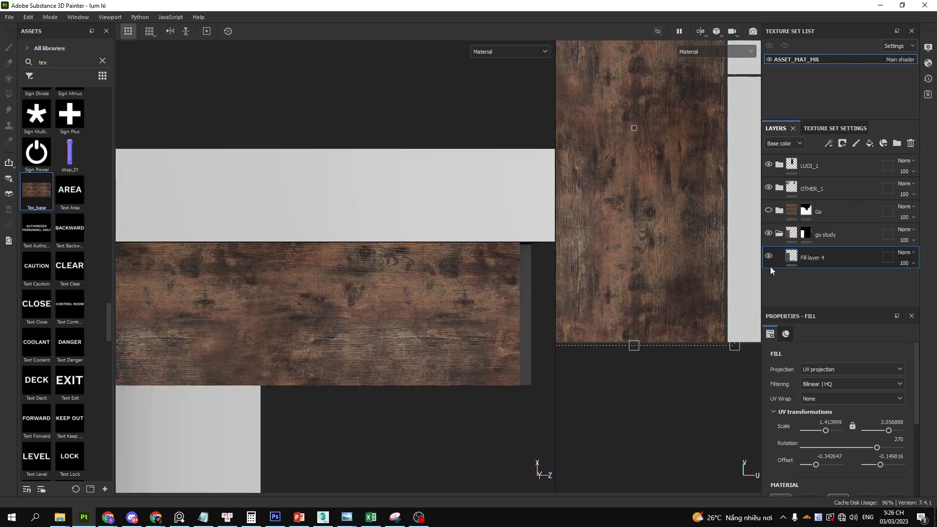
# Rename the wood fill layer (Fill layer 4) to 'base'.
pyautogui.press('p')
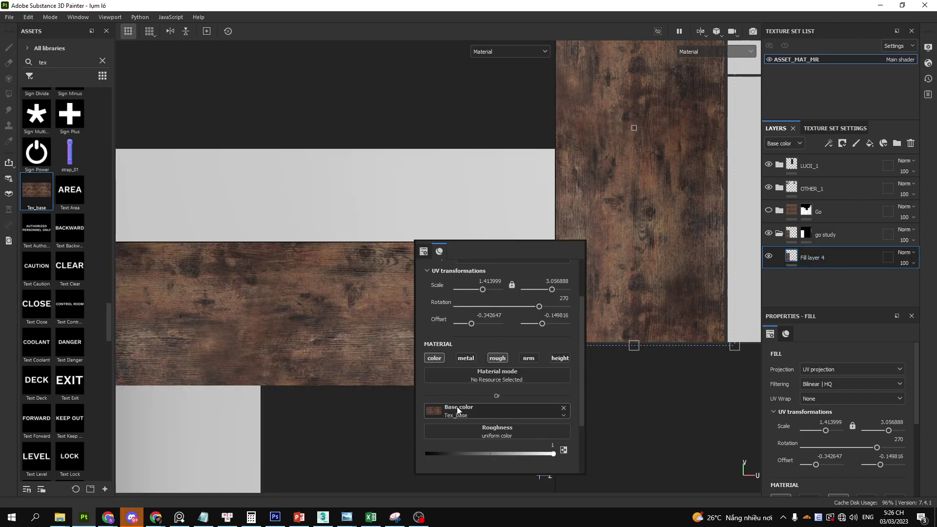
pyautogui.moveTo(457, 410); pyautogui.dragTo(791, 280)
pyautogui.doubleClick(810, 257)
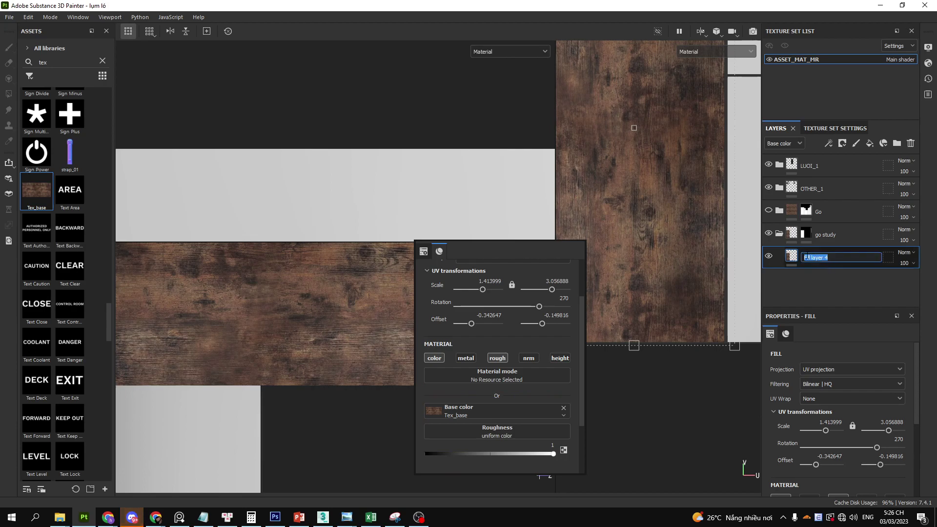
pyautogui.write('bas')
pyautogui.press('BackSpace')
pyautogui.write('e')
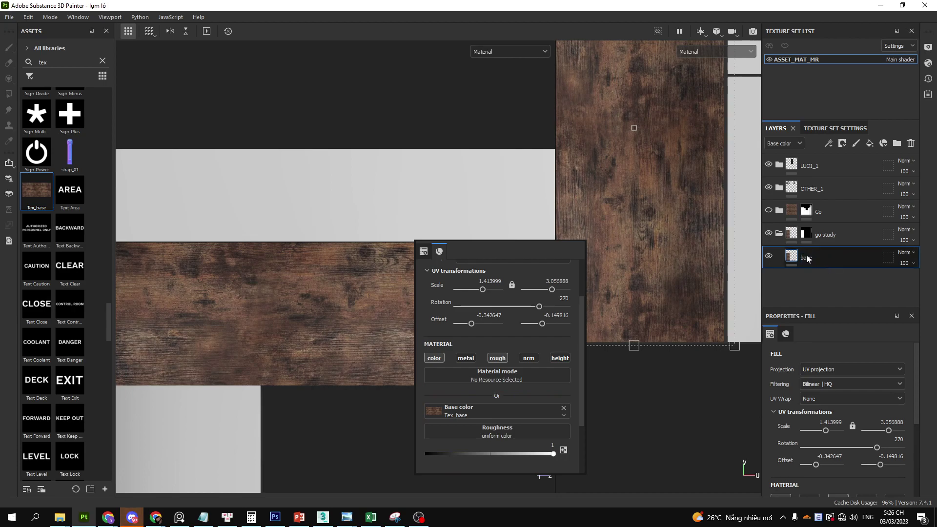
pyautogui.press('Return')
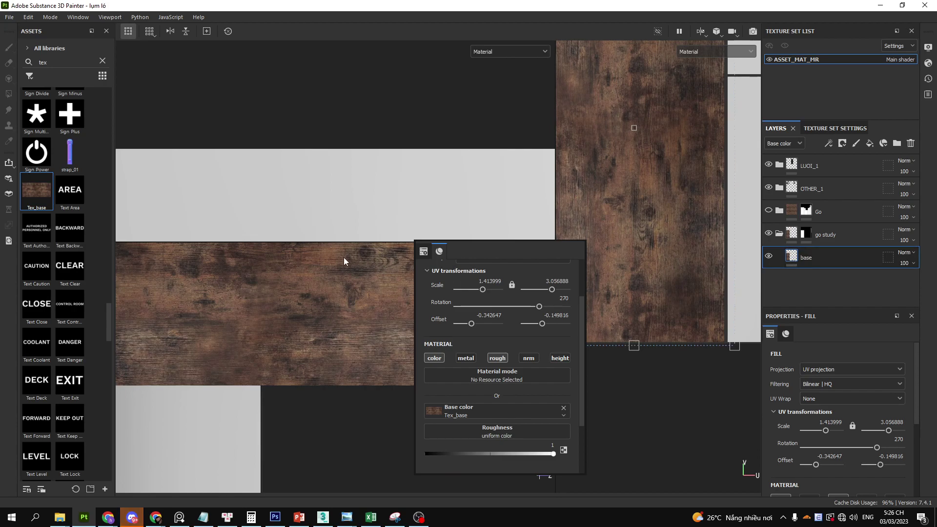
# Close the floating fill settings and orbit to an angled view of the desk.
pyautogui.click(344, 356)
pyautogui.keyDown('alt'); pyautogui.moveTo(344, 356); pyautogui.dragTo(429, 246); pyautogui.keyUp('alt')
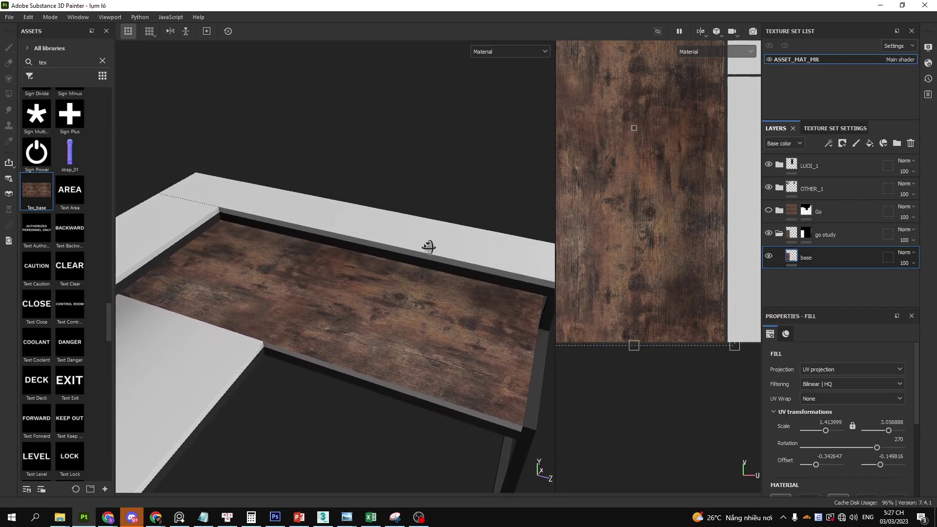
pyautogui.click(179, 516)
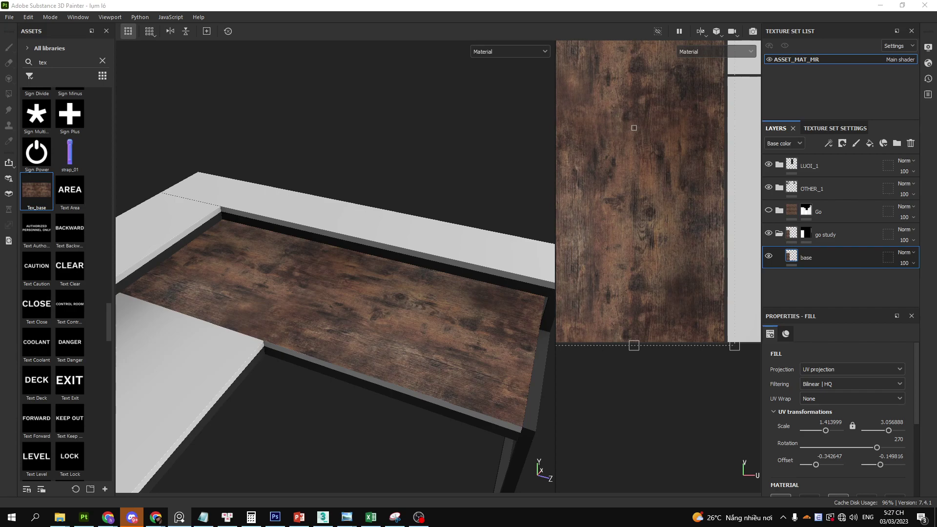
# Position the desk reference photos over the view.
pyautogui.moveTo(537, 213); pyautogui.dragTo(353, 98)
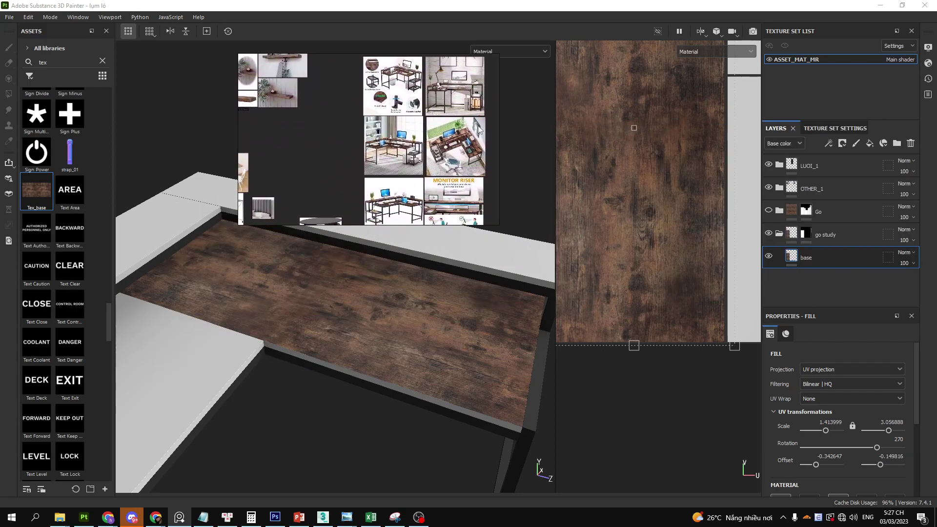
pyautogui.scroll(3, 353, 98)
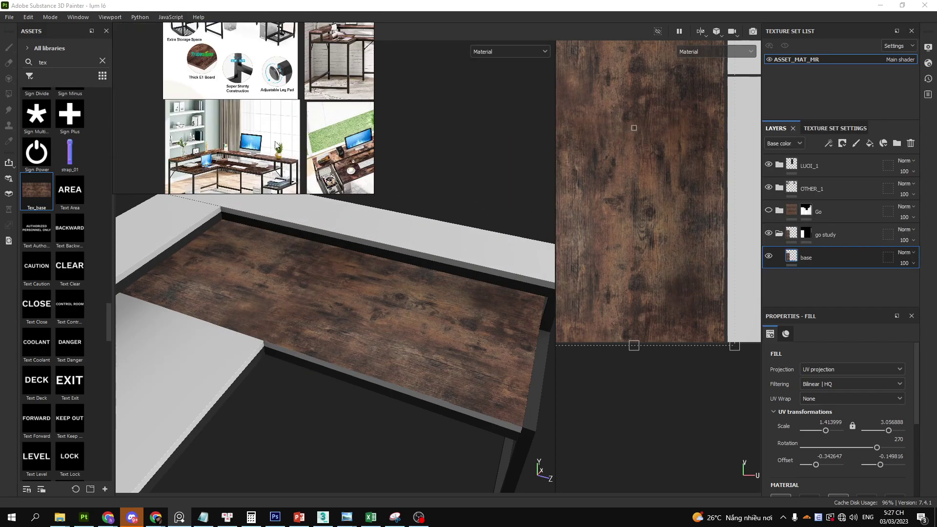
pyautogui.scroll(3, 270, 155)
pyautogui.scroll(2, 270, 155)
pyautogui.scroll(2, 255, 126)
pyautogui.scroll(2, 255, 126)
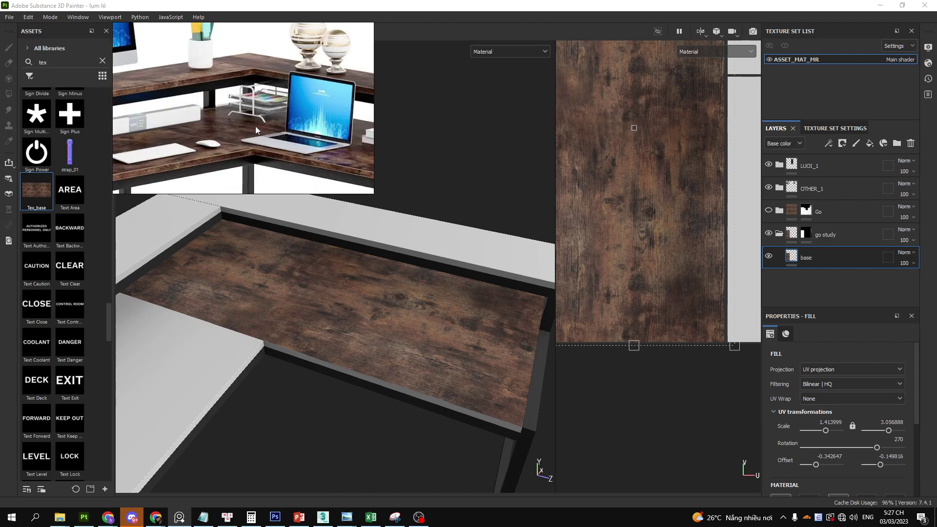
pyautogui.scroll(2, 213, 146)
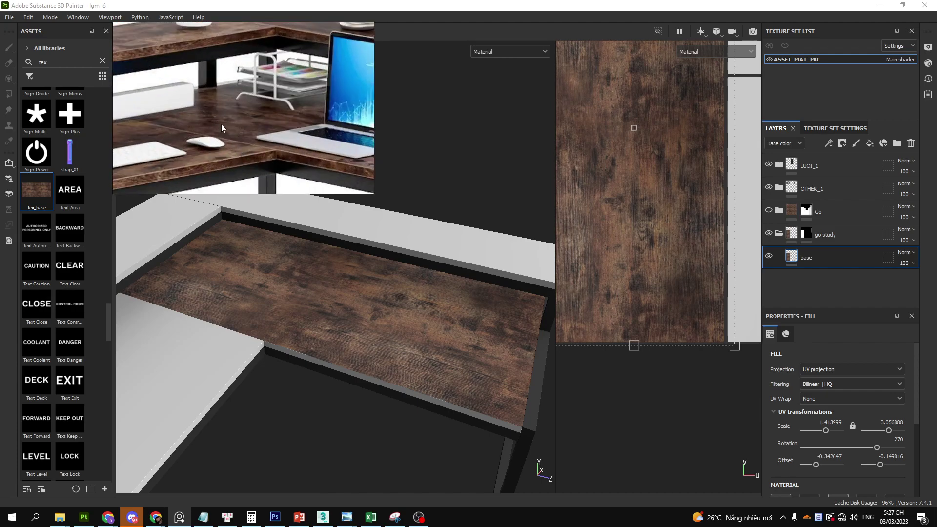
# Try adding a filter and Levels to the base layer, then undo and dismiss the options.
pyautogui.rightClick(805, 259)
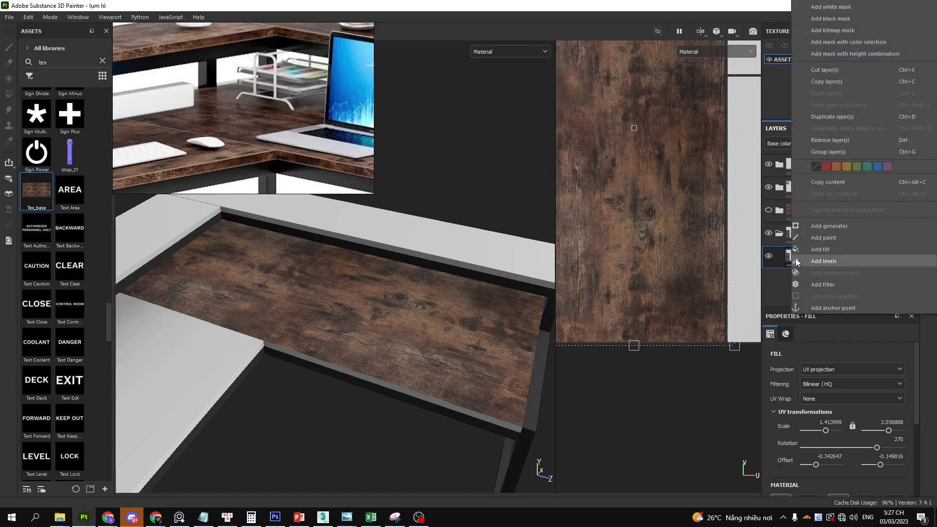
pyautogui.click(823, 283)
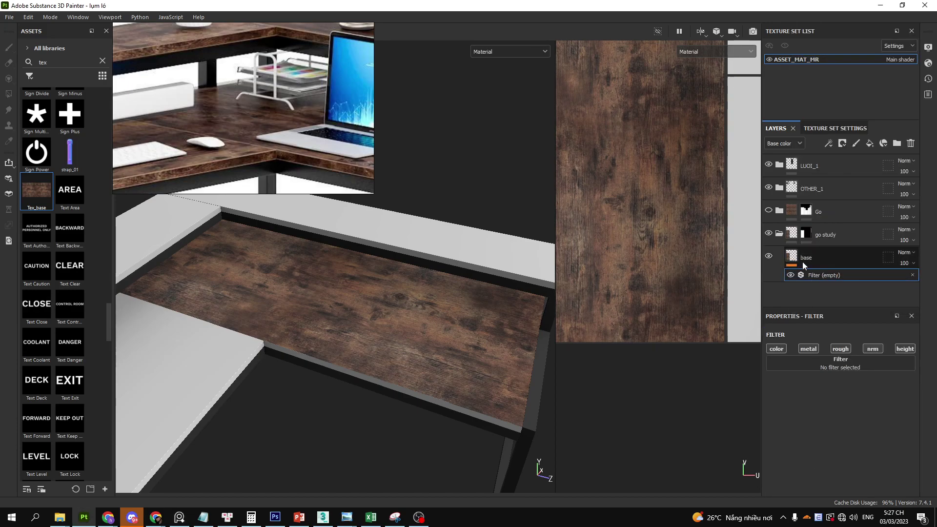
pyautogui.hotkey('ctrl', 'z')
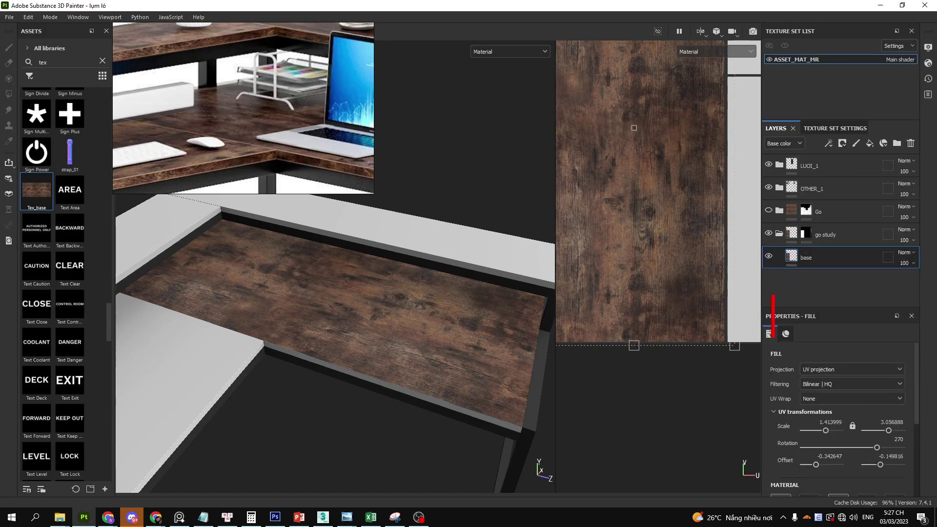
pyautogui.write('level')
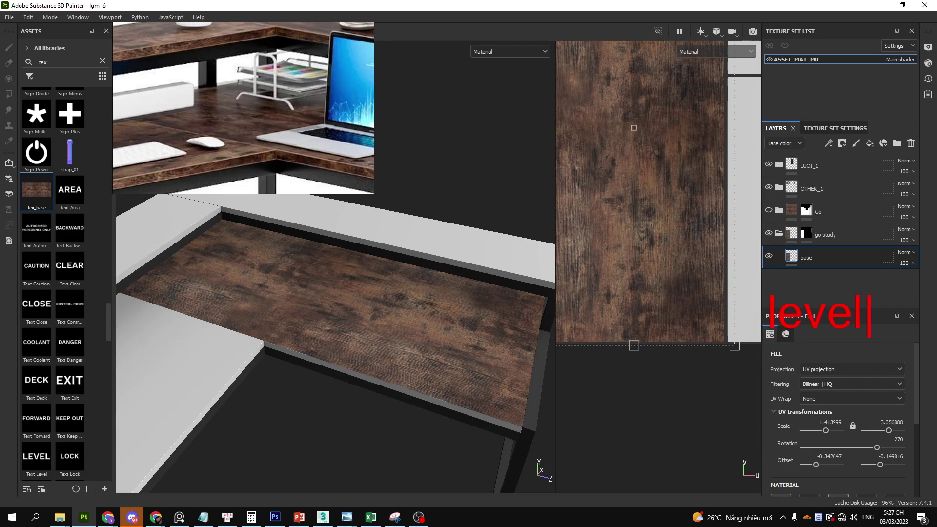
pyautogui.press('Return')
pyautogui.moveTo(760, 296); pyautogui.dragTo(745, 343)
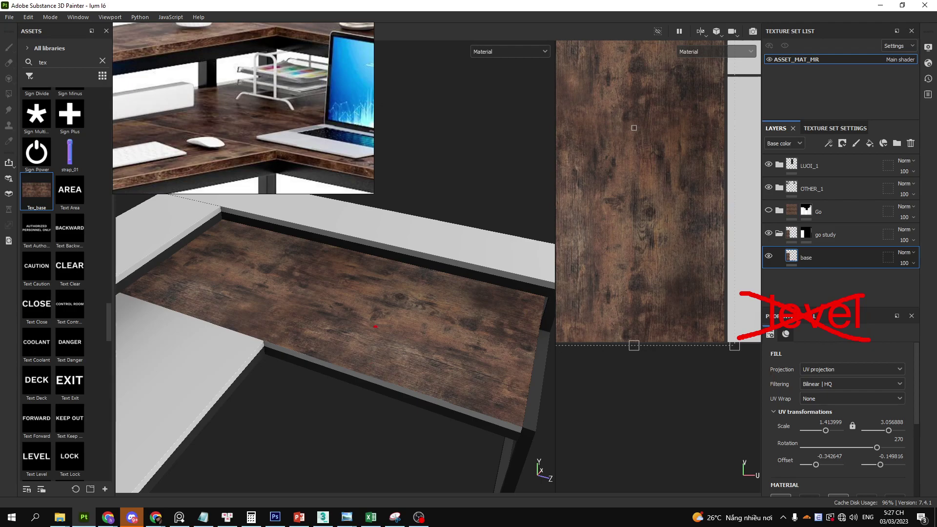
pyautogui.moveTo(376, 280); pyautogui.dragTo(377, 338)
pyautogui.press('Escape')
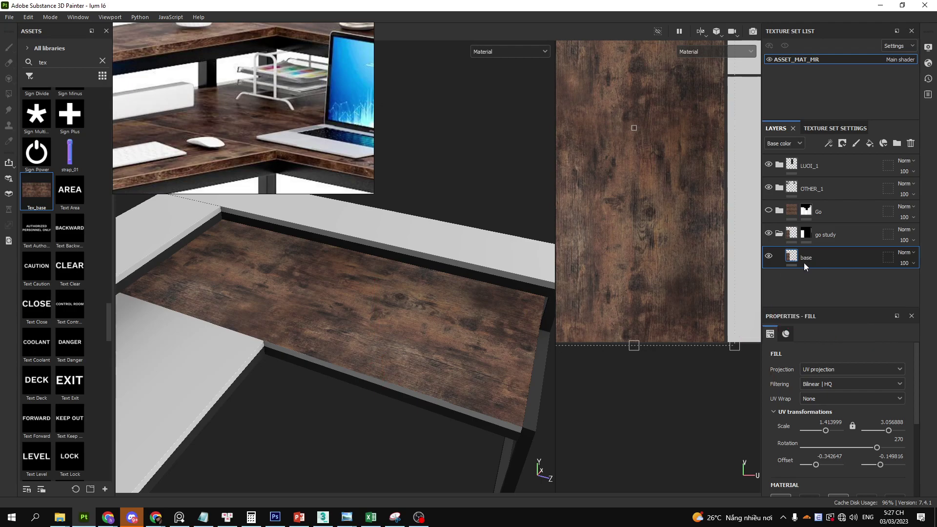
pyautogui.doubleClick(806, 258)
pyautogui.rightClick(794, 261)
pyautogui.press('Escape')
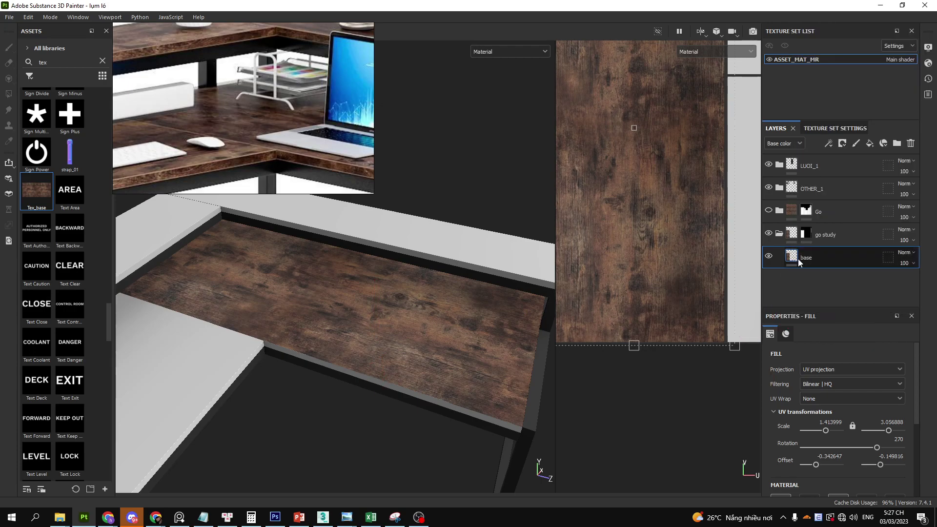
# Add a filter to the base layer and choose HSL Perceptive.
pyautogui.rightClick(793, 261)
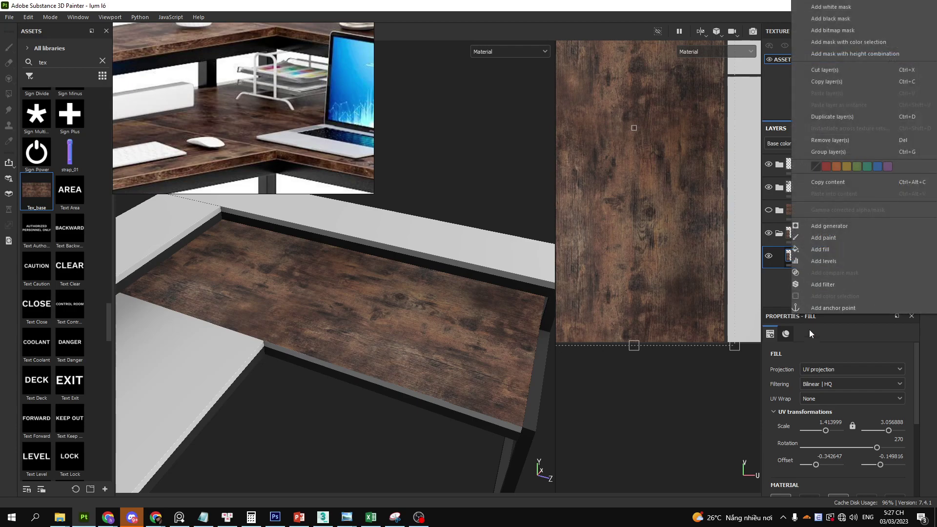
pyautogui.click(824, 285)
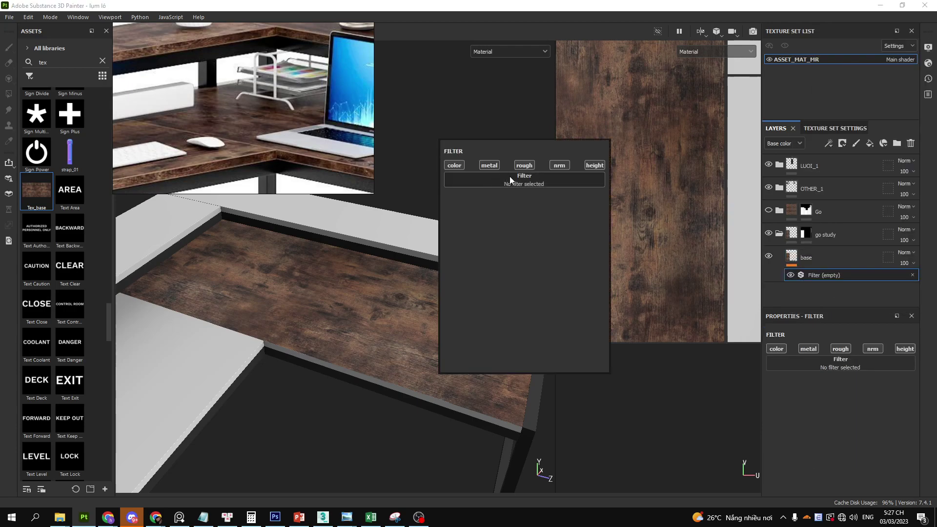
pyautogui.click(508, 178)
pyautogui.write('hsl')
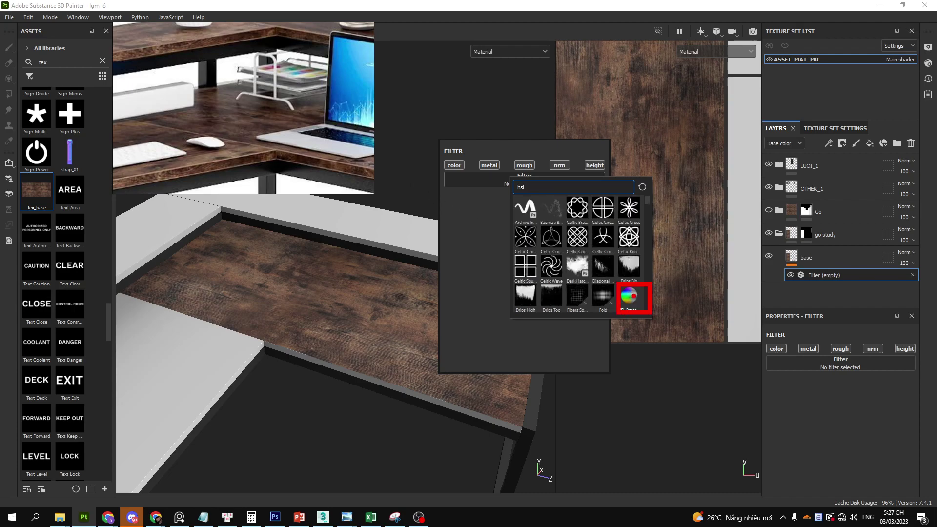
pyautogui.click(548, 222)
pyautogui.click(555, 185)
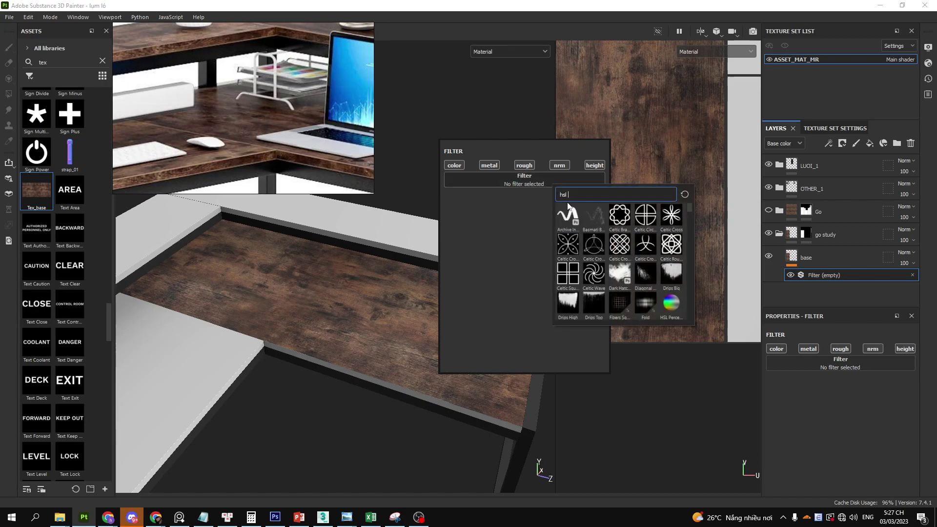
pyautogui.click(667, 303)
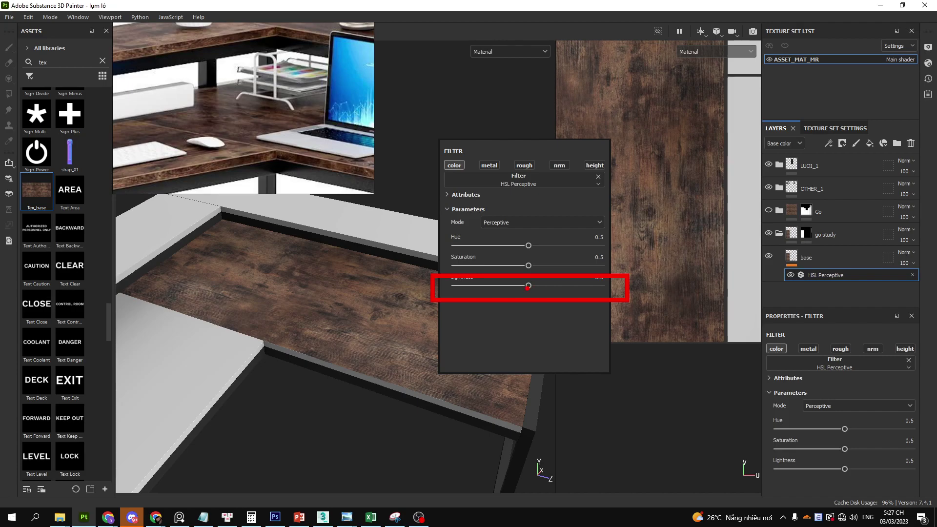
# Set HSL lightness to 0.462, saturation to 0.508 and hue to 0.5.
pyautogui.moveTo(529, 286)
pyautogui.mouseDown()
pyautogui.moveTo(504, 288)
pyautogui.moveTo(527, 292)
pyautogui.mouseUp()
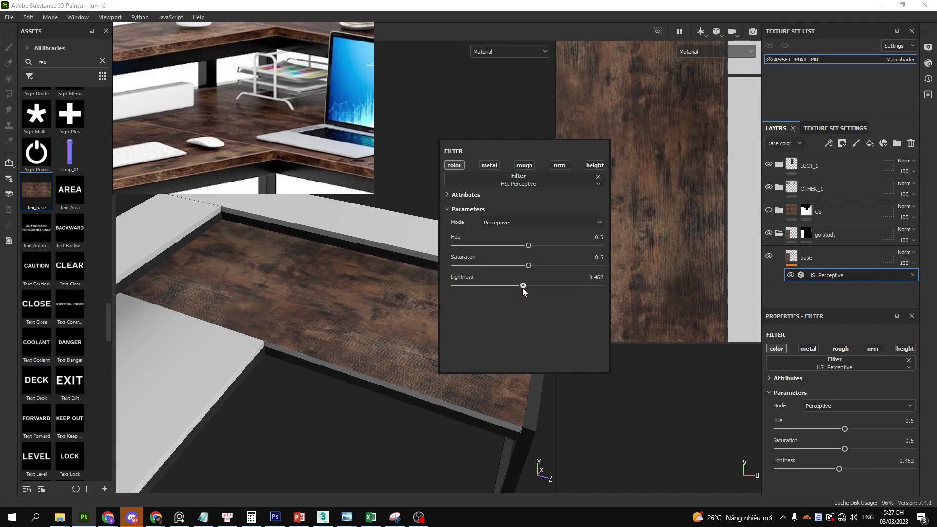
pyautogui.moveTo(528, 267); pyautogui.dragTo(526, 247)
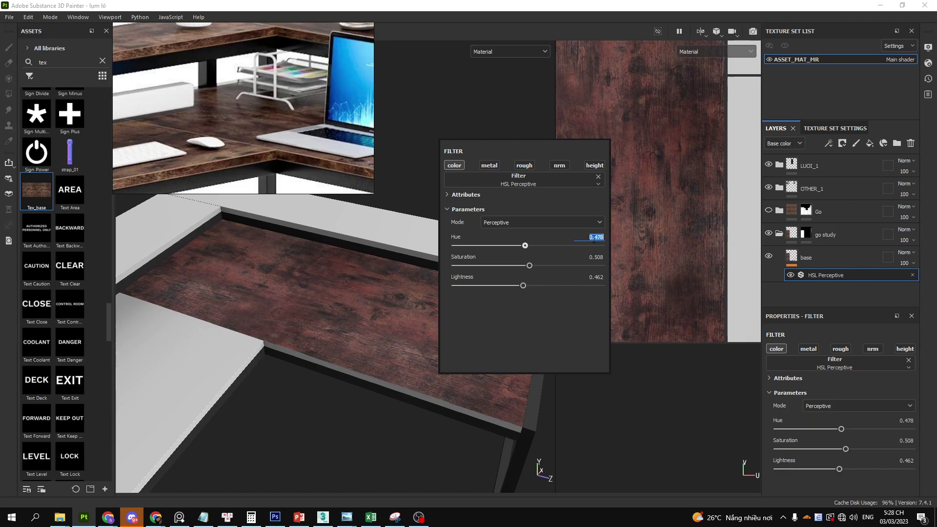
pyautogui.write('0.5')
pyautogui.press('Return')
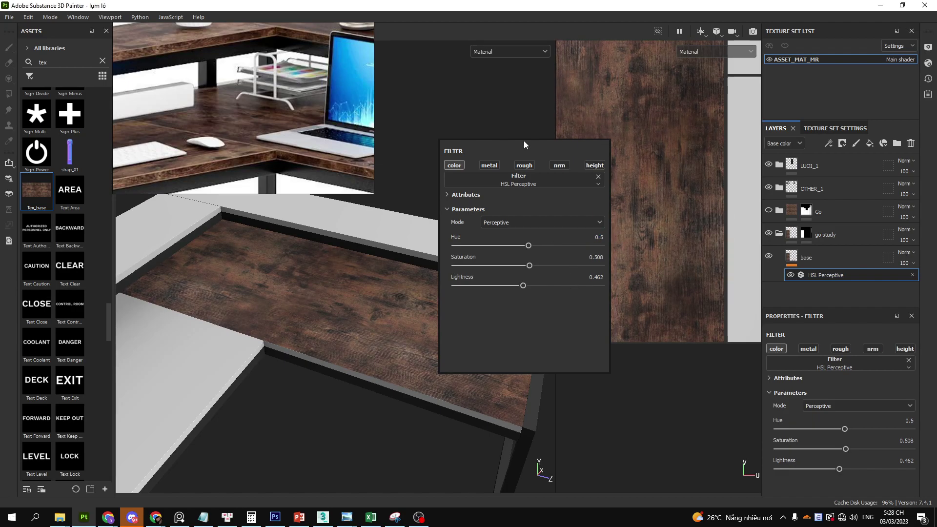
# Reselect the base layer's fill and view the desk top from directly above.
pyautogui.click(818, 256)
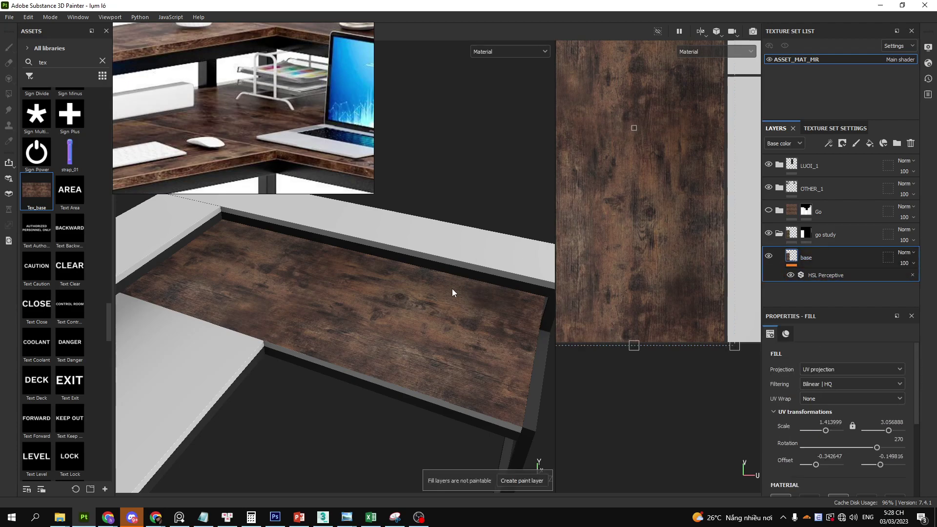
pyautogui.keyDown('alt'); pyautogui.keyDown('shift'); pyautogui.moveTo(442, 274); pyautogui.dragTo(452, 289); pyautogui.keyUp('shift'); pyautogui.keyUp('alt')
pyautogui.scroll(3, 448, 337)
pyautogui.scroll(2, 457, 298)
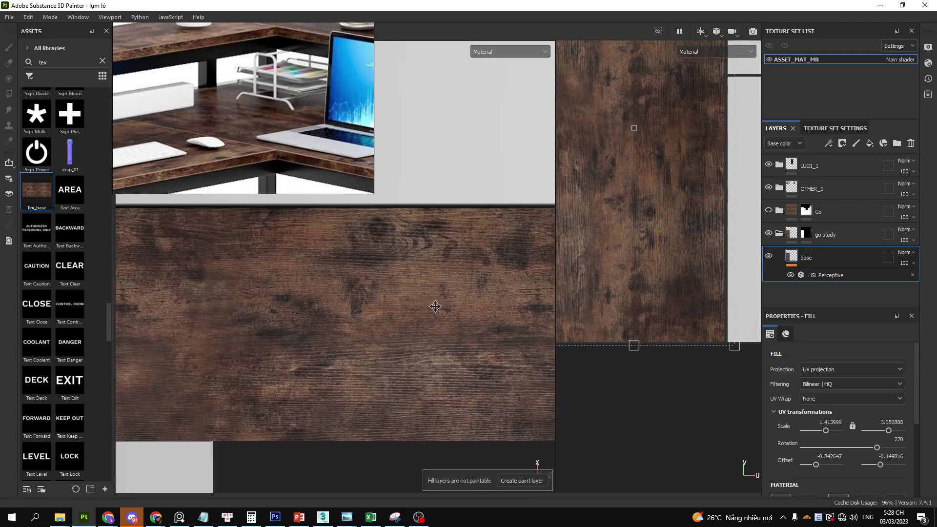
pyautogui.scroll(2, 454, 303)
pyautogui.scroll(2, 462, 270)
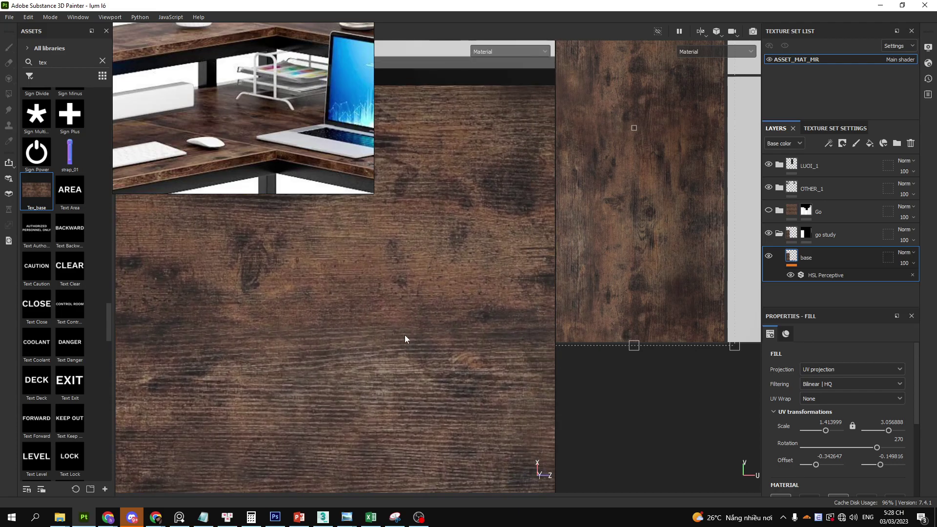
pyautogui.click(870, 142)
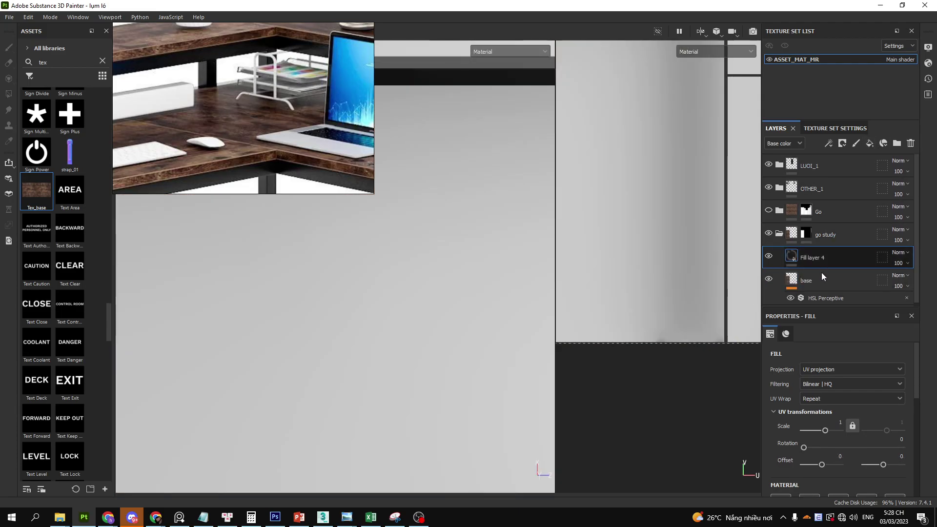
pyautogui.click(769, 280)
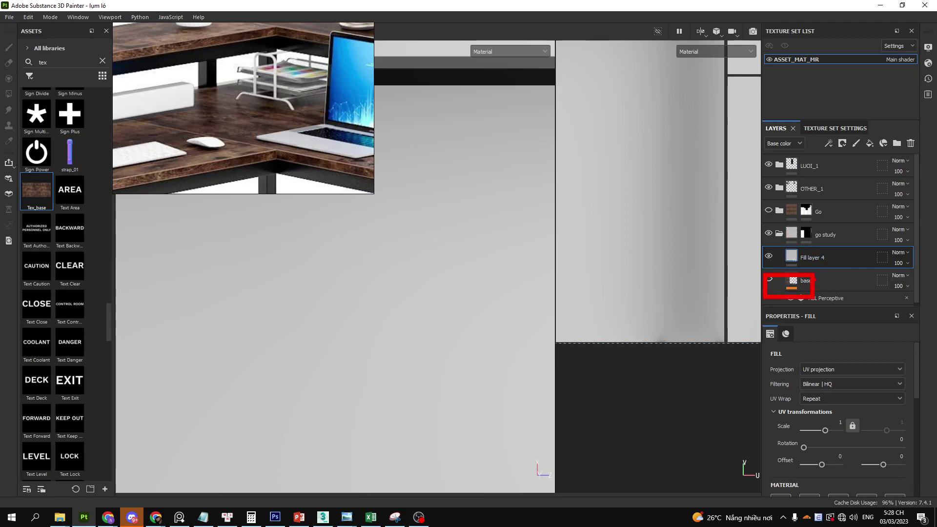
pyautogui.press('p')
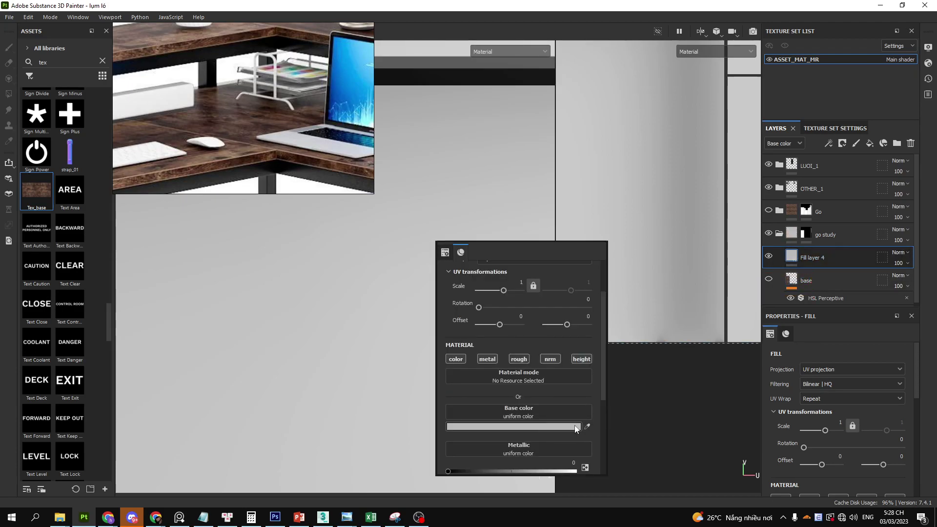
pyautogui.click(587, 427)
pyautogui.click(231, 148)
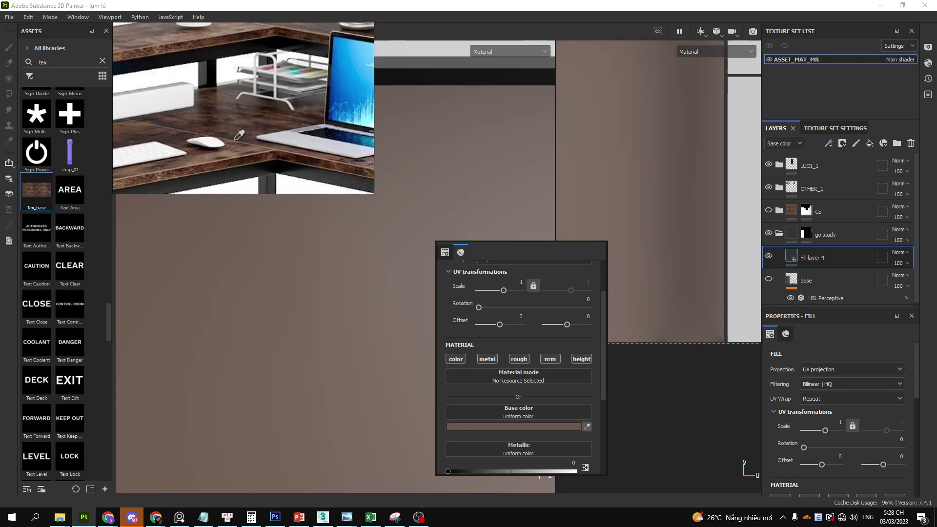
pyautogui.click(238, 137)
pyautogui.click(241, 133)
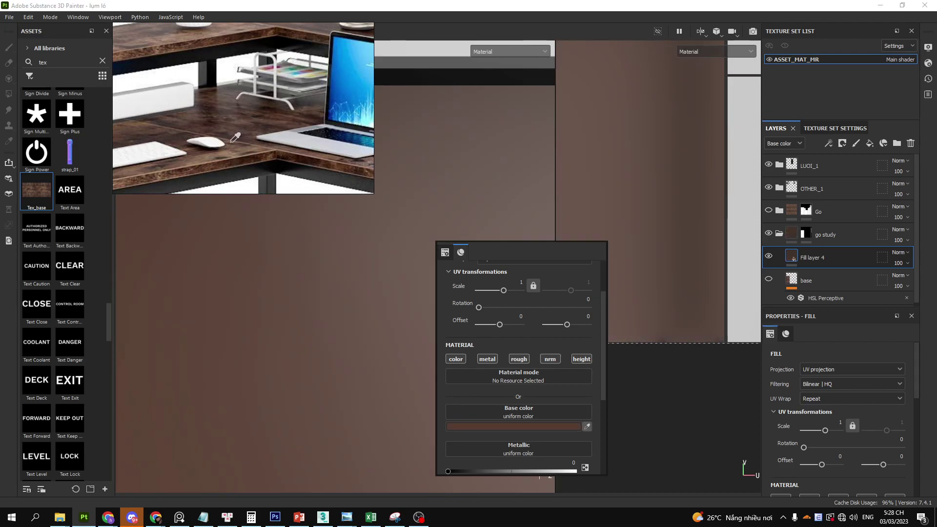
pyautogui.click(368, 313)
pyautogui.scroll(-3, 368, 310)
pyautogui.scroll(2, 368, 306)
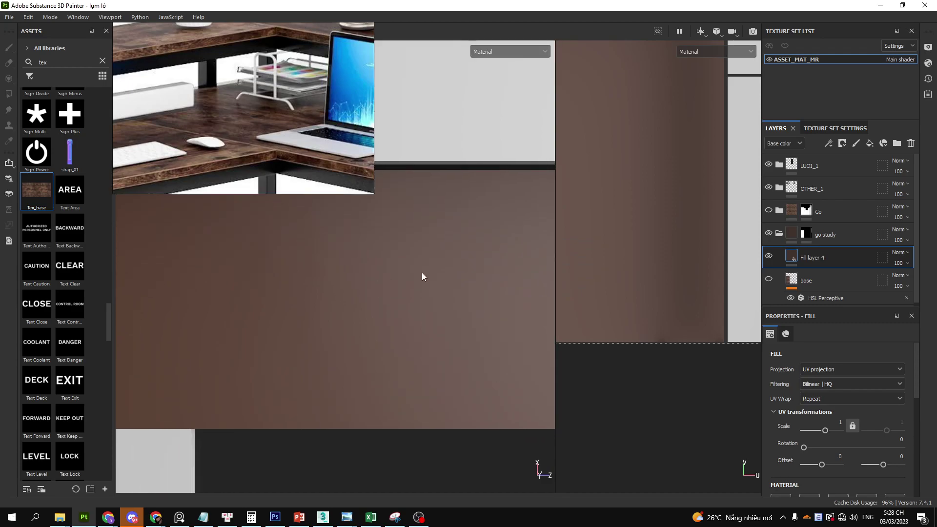
pyautogui.press('p')
pyautogui.scroll(-1, 496, 438)
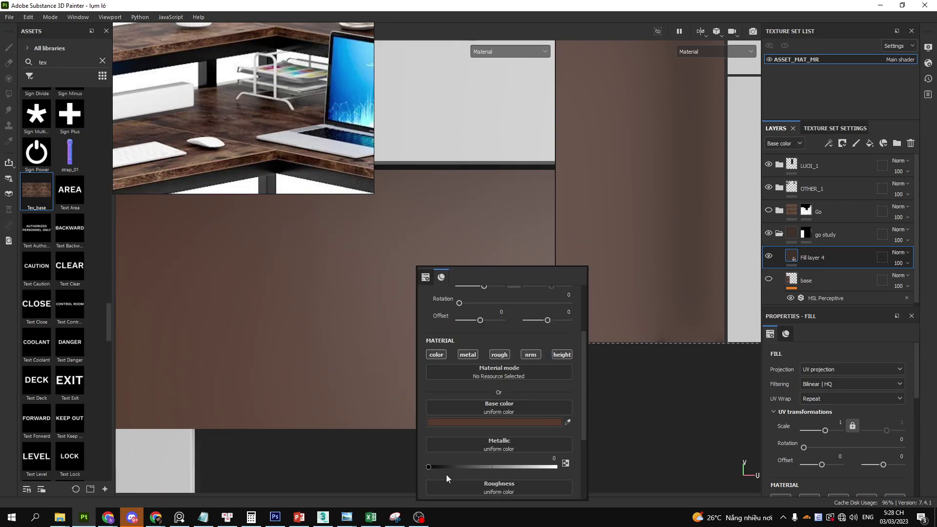
pyautogui.click(467, 354)
pyautogui.moveTo(465, 467); pyautogui.dragTo(609, 465)
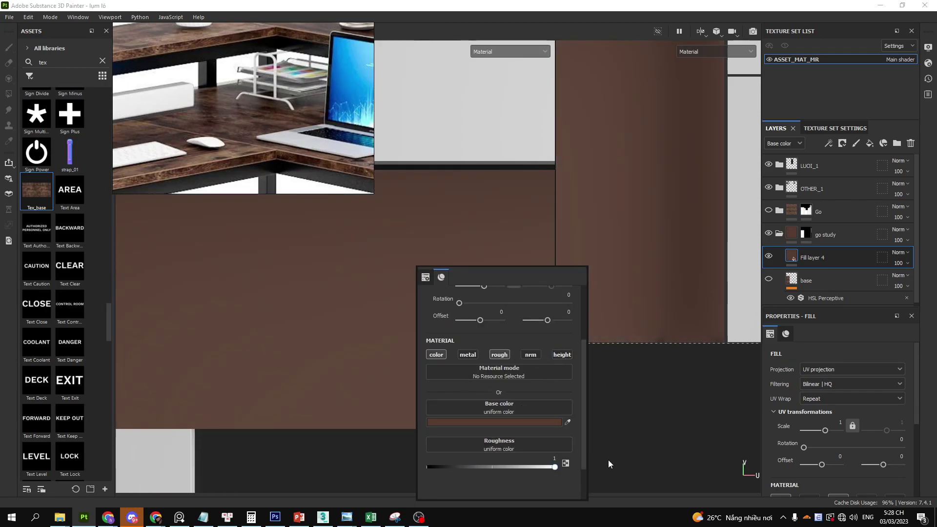
pyautogui.scroll(2, 370, 263)
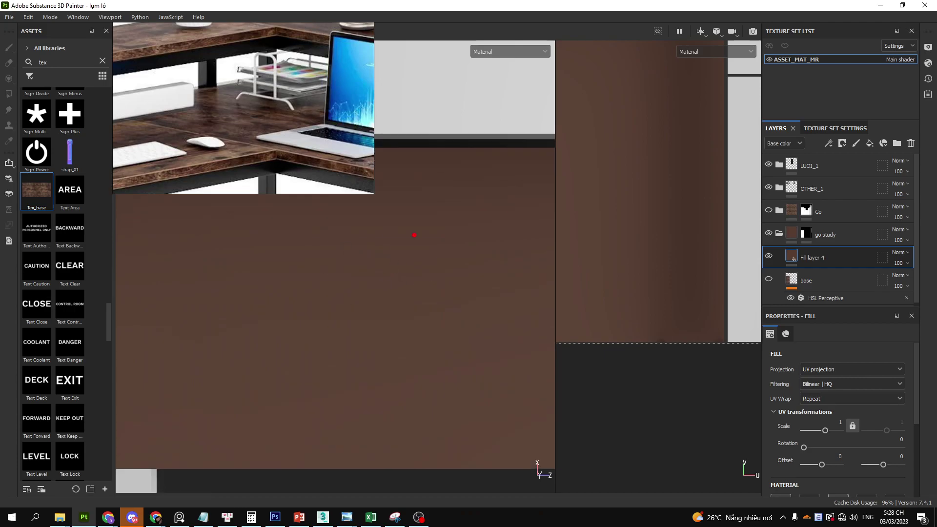
pyautogui.moveTo(366, 278); pyautogui.dragTo(359, 326)
pyautogui.moveTo(224, 131); pyautogui.dragTo(256, 134)
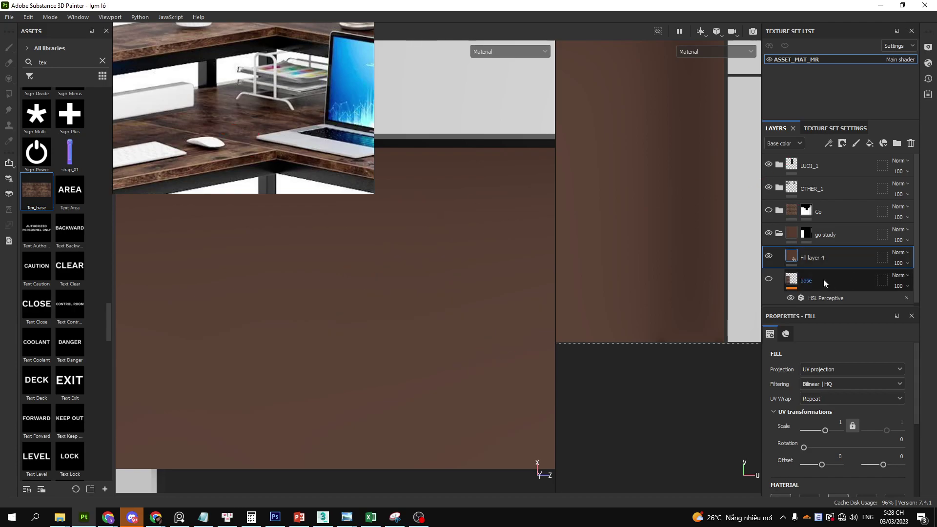
pyautogui.moveTo(757, 255); pyautogui.dragTo(874, 251)
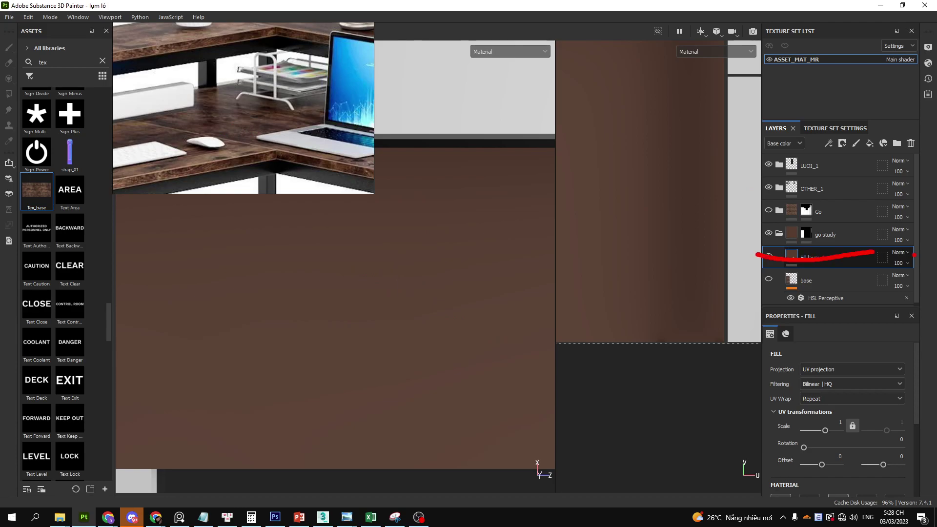
pyautogui.press('Delete')
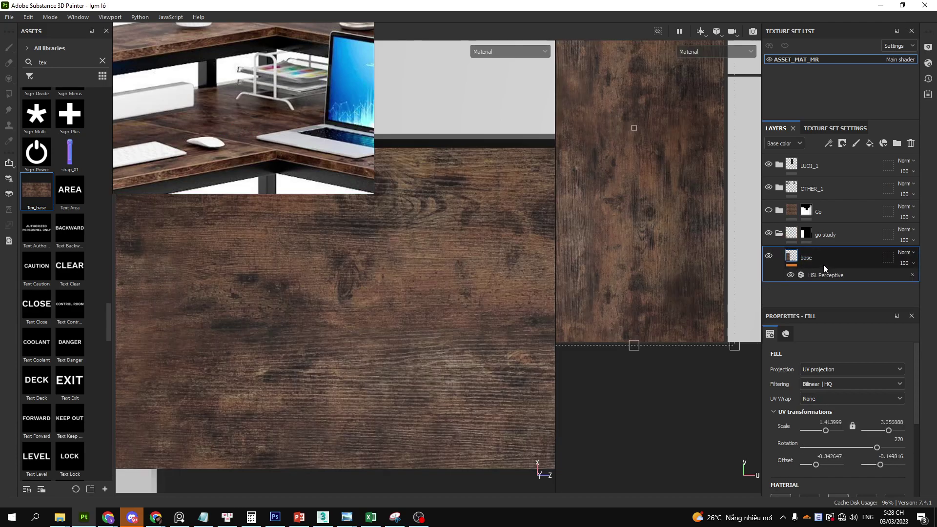
# Add a 'base' anchor point to the base layer and create Fill layer 4 above it.
pyautogui.scroll(-2, 464, 285)
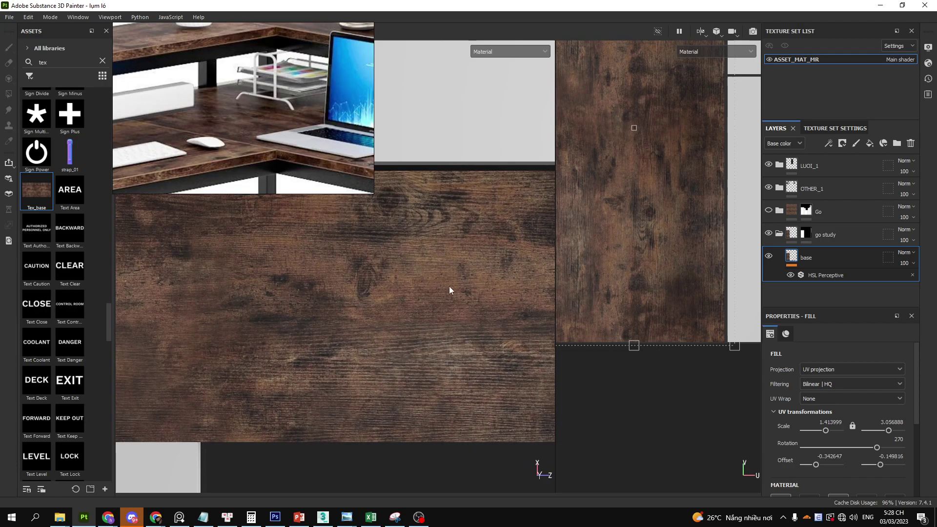
pyautogui.rightClick(793, 260)
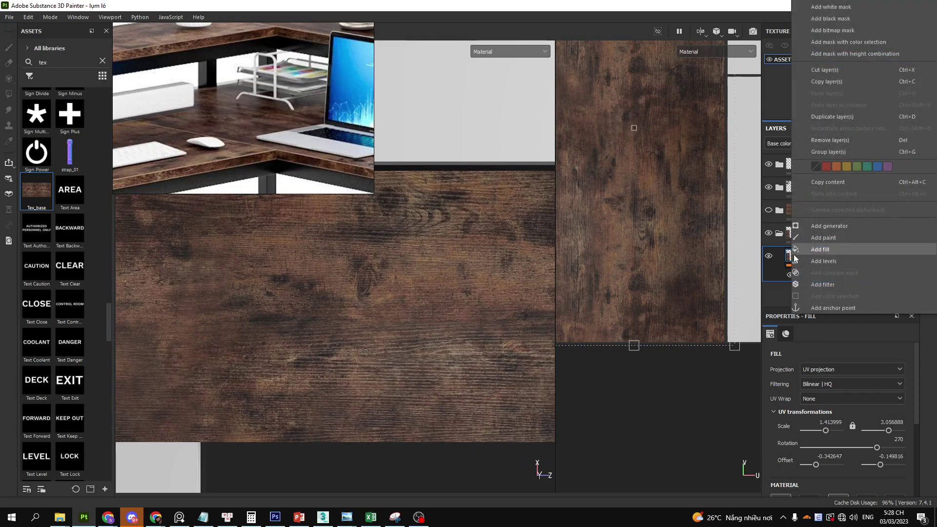
pyautogui.click(833, 308)
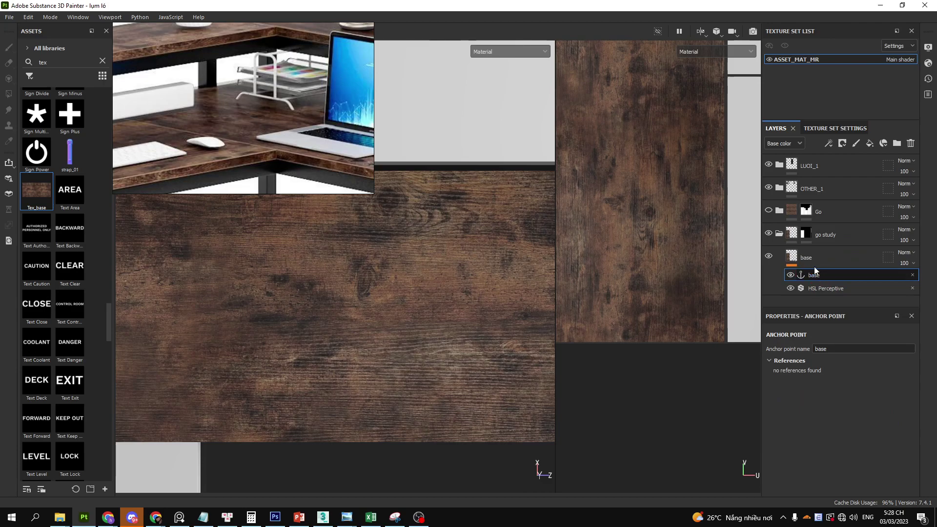
pyautogui.click(869, 143)
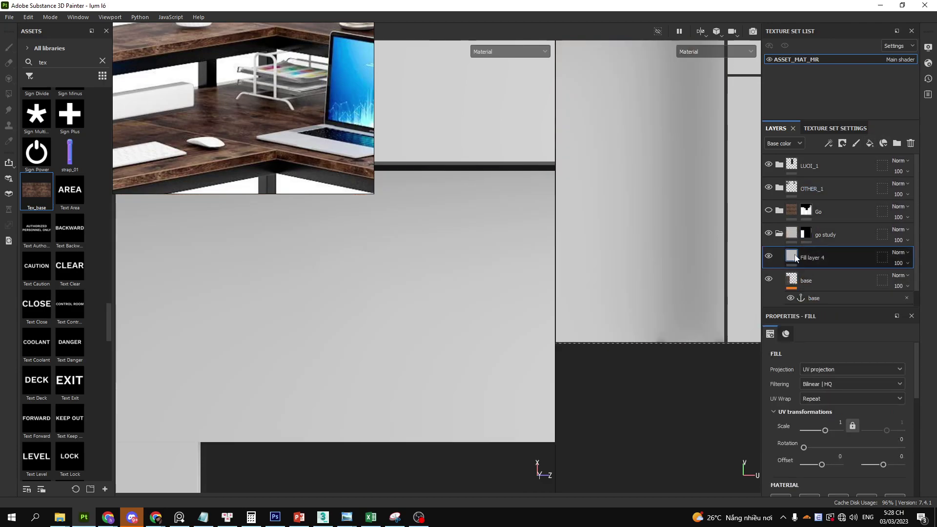
# Limit Fill layer 4 to colour and roughness, disabling metal, nrm and height, with roughness 1.
pyautogui.rightClick(461, 264)
pyautogui.click(461, 309)
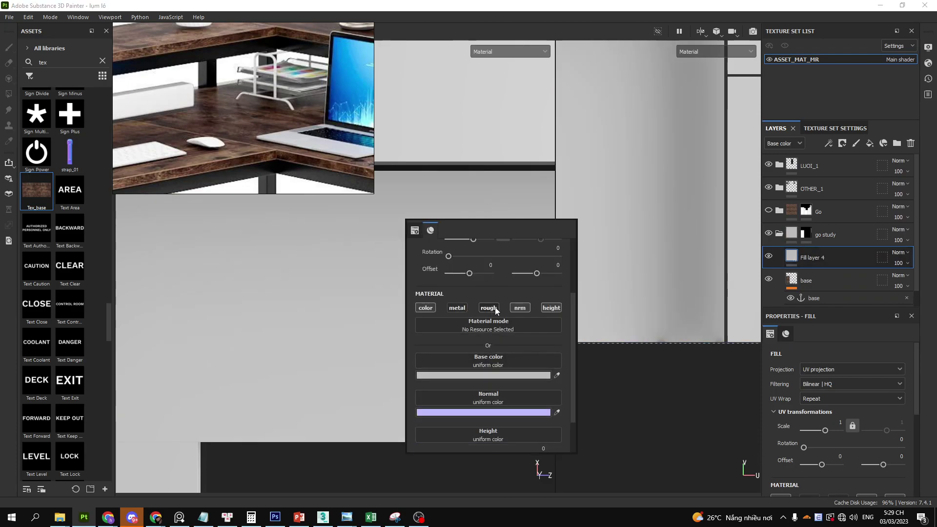
pyautogui.scroll(-1, 470, 382)
pyautogui.moveTo(454, 390); pyautogui.dragTo(545, 390)
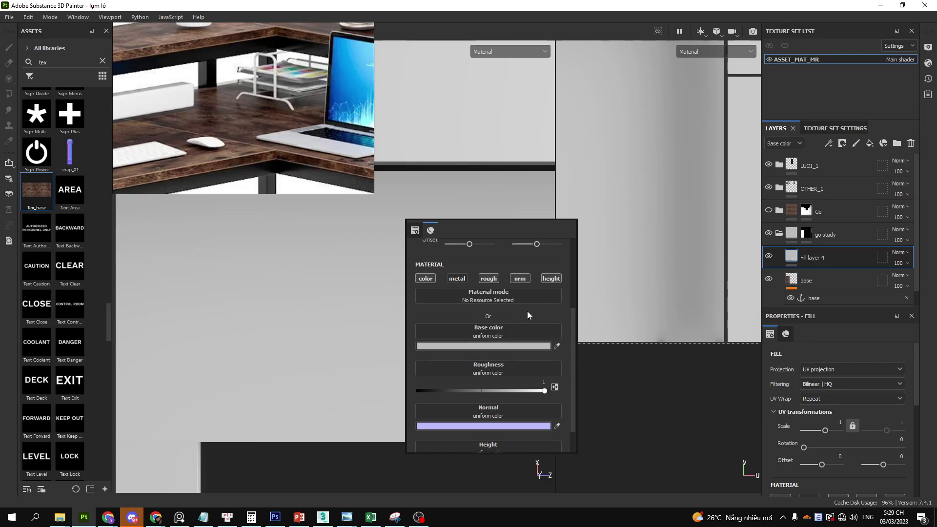
pyautogui.click(520, 279)
pyautogui.click(550, 279)
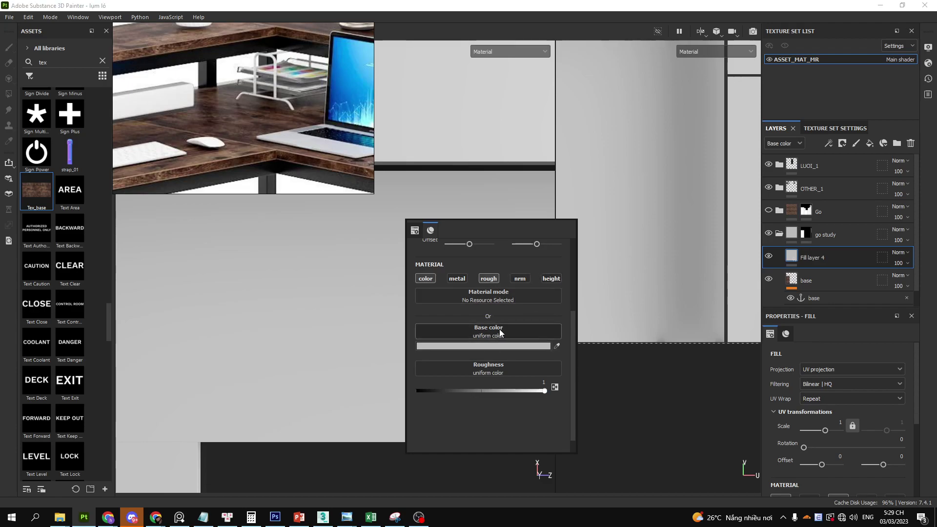
# Source Fill layer 4's base colour from the 'base' anchor point.
pyautogui.click(500, 332)
pyautogui.click(564, 338)
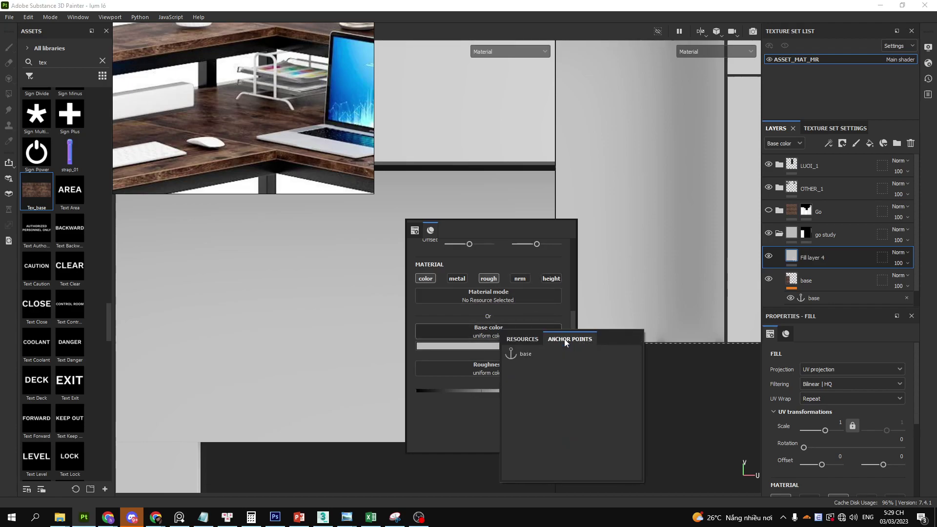
pyautogui.click(526, 353)
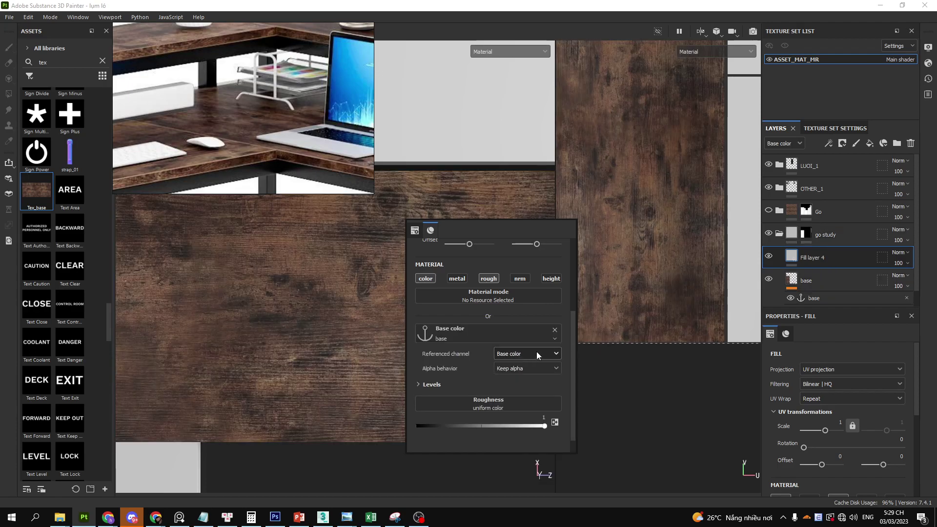
pyautogui.moveTo(759, 272); pyautogui.dragTo(870, 305)
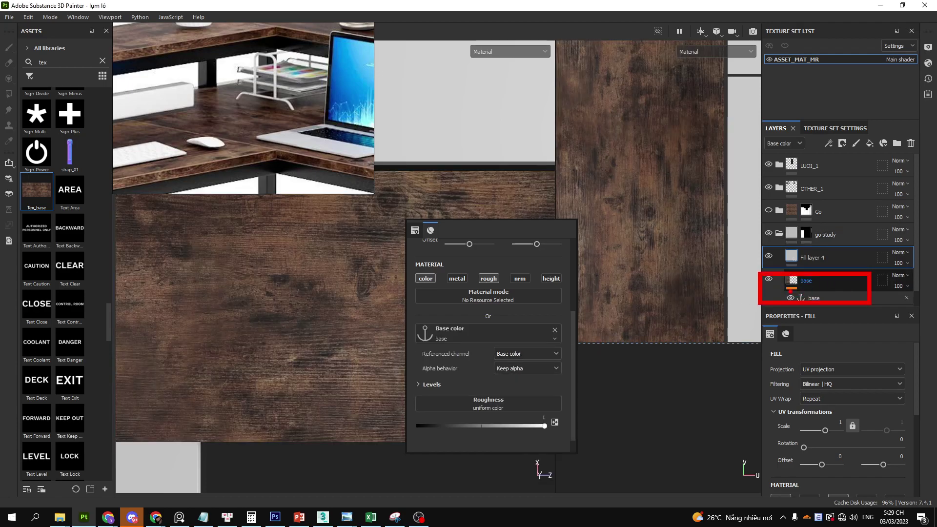
pyautogui.moveTo(769, 282)
pyautogui.mouseDown()
pyautogui.moveTo(779, 254)
pyautogui.moveTo(780, 266)
pyautogui.mouseUp()
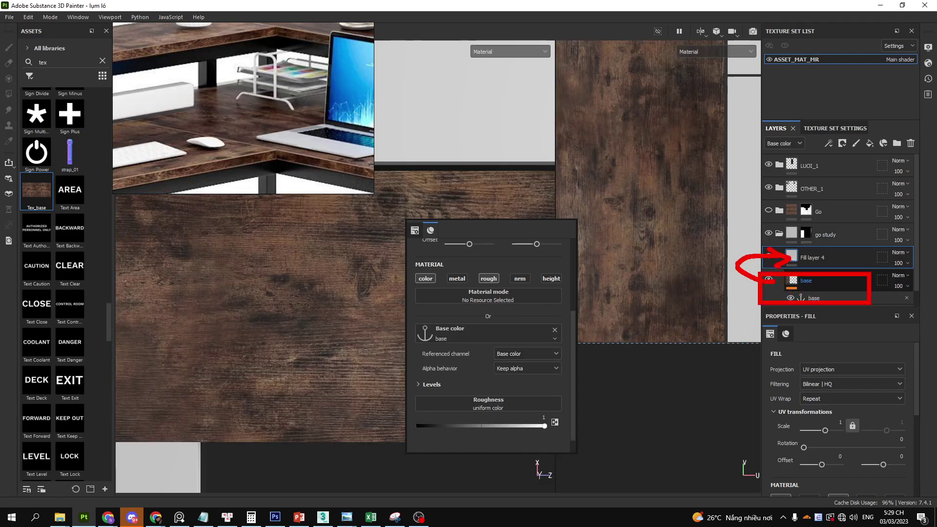
pyautogui.press('Escape')
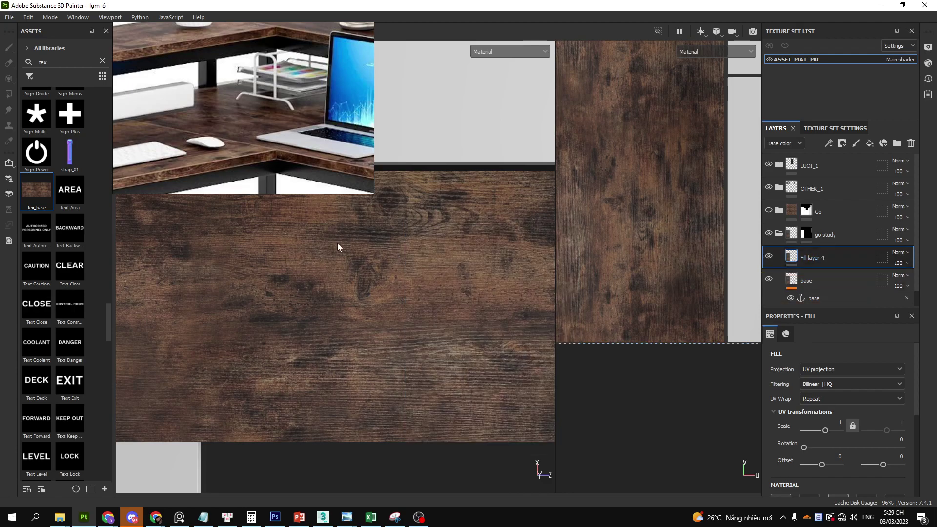
# Orbit to view the desk top in perspective, leaving Fill layer 4's name unchanged.
pyautogui.scroll(-2, 285, 167)
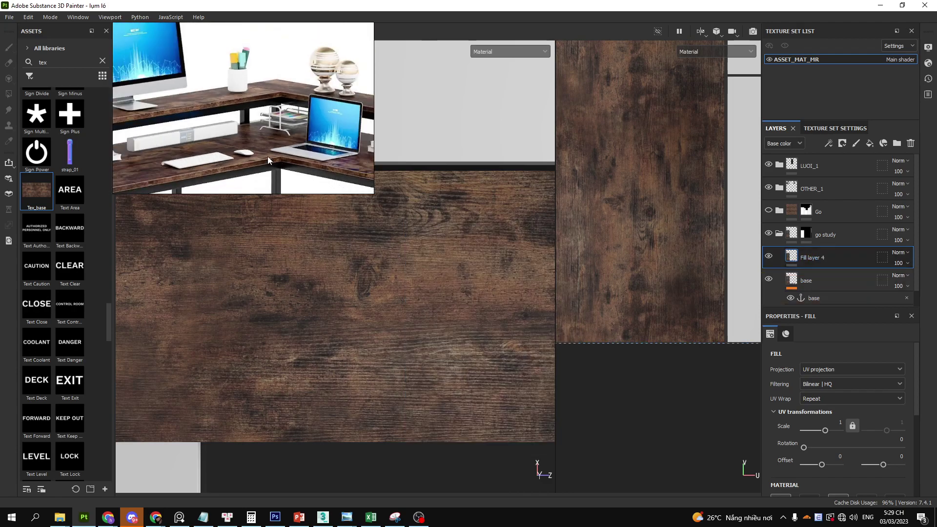
pyautogui.scroll(-2, 252, 160)
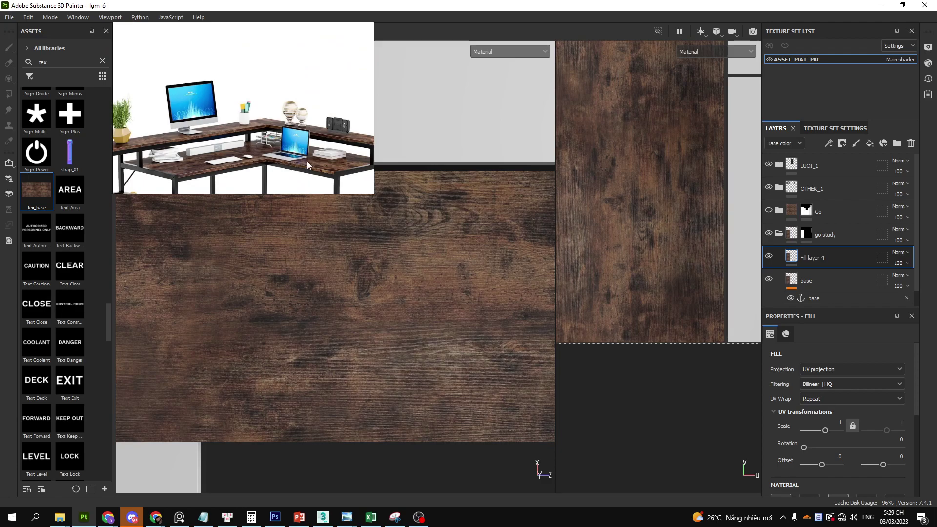
pyautogui.scroll(4, 344, 168)
pyautogui.scroll(2, 299, 162)
pyautogui.scroll(2, 317, 162)
pyautogui.scroll(2, 345, 161)
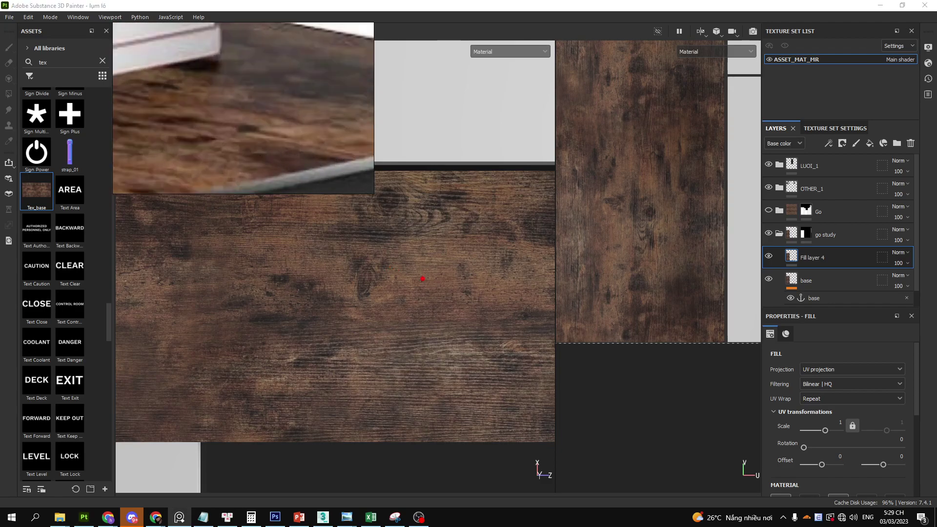
pyautogui.moveTo(422, 278)
pyautogui.keyDown('alt'); pyautogui.mouseDown()
pyautogui.moveTo(423, 239)
pyautogui.moveTo(390, 219)
pyautogui.mouseUp(); pyautogui.keyUp('alt')
pyautogui.scroll(-3, 277, 145)
pyautogui.scroll(-1, 274, 138)
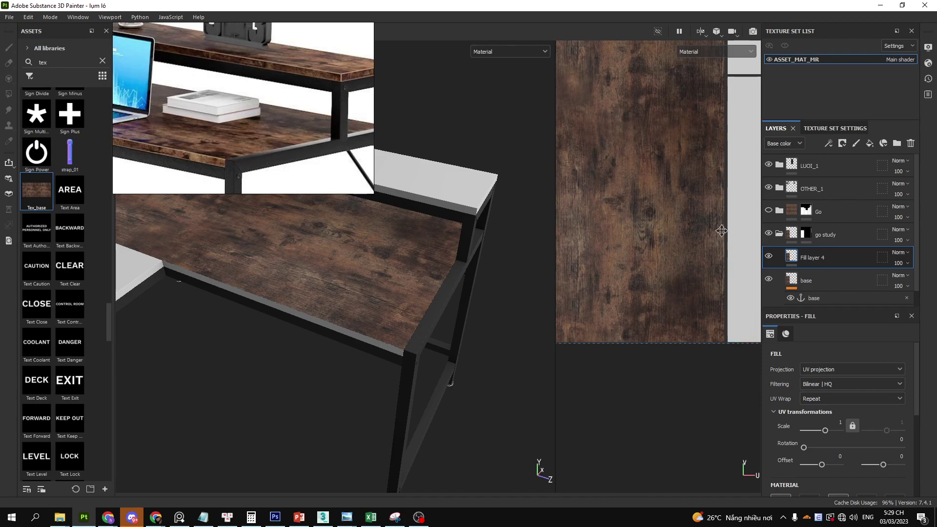
pyautogui.doubleClick(816, 257)
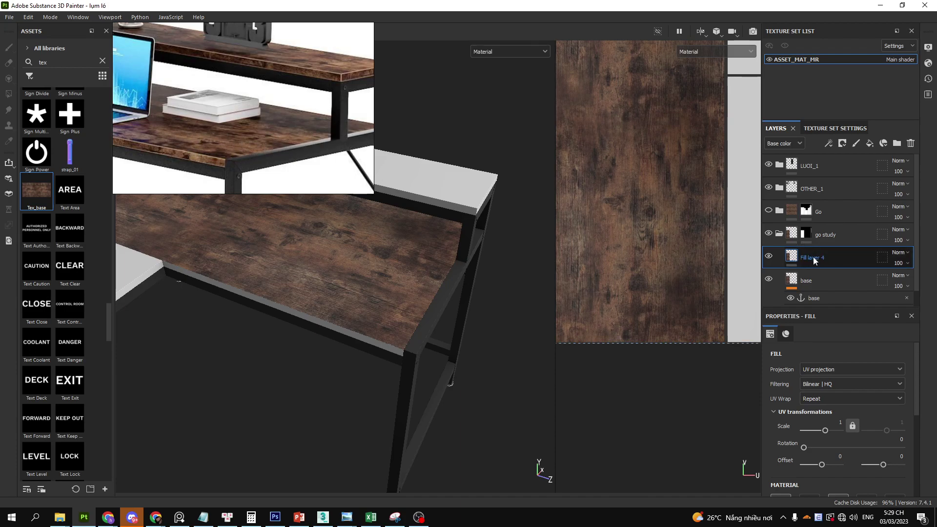
pyautogui.press('Return')
# Add an HSL Perceptive filter to Fill layer 4 by searching 'hsl'.
pyautogui.rightClick(791, 283)
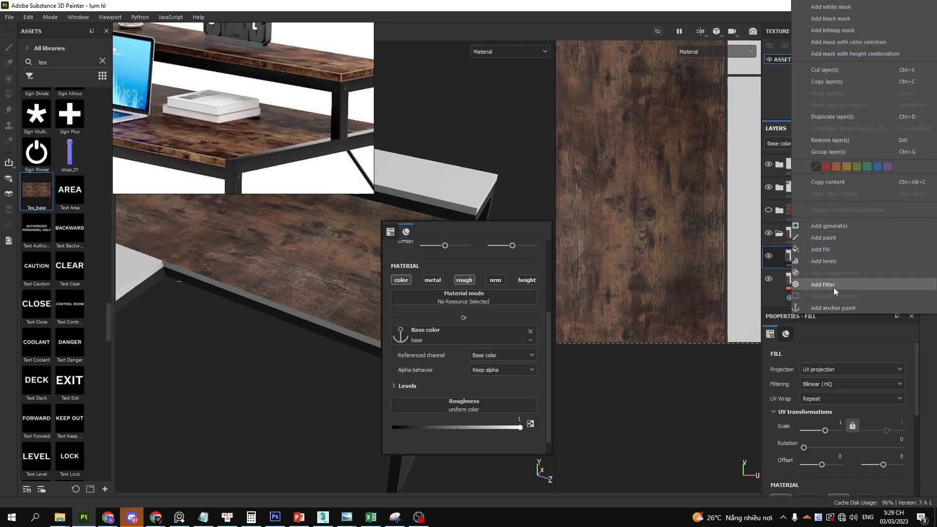
pyautogui.click(833, 284)
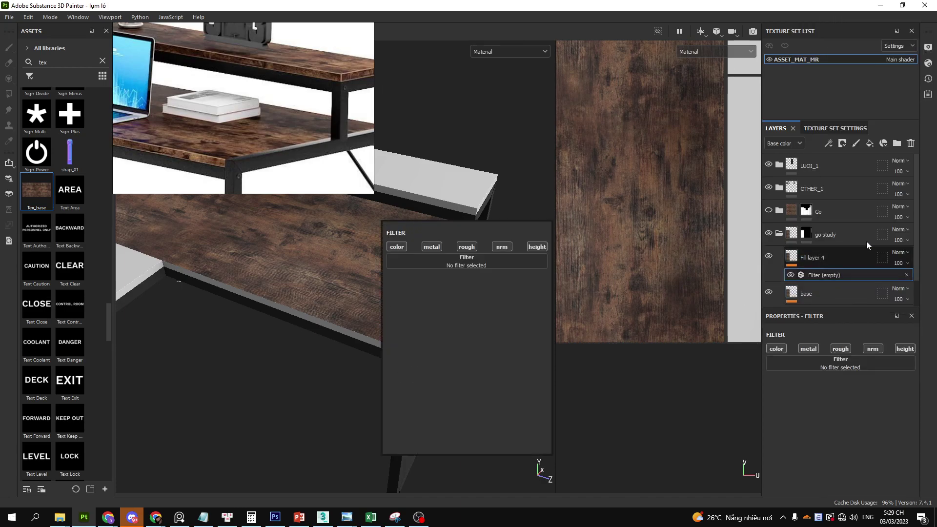
pyautogui.click(454, 261)
pyautogui.write('hsl')
pyautogui.click(575, 377)
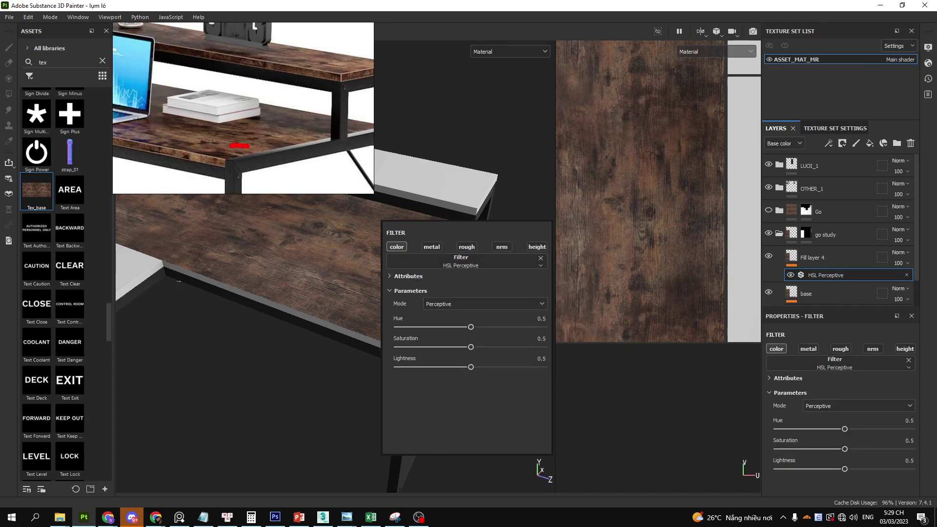
# Set the HSL filter to hue 0.505, saturation 0.749 and lightness 0.706.
pyautogui.moveTo(232, 147)
pyautogui.mouseDown()
pyautogui.moveTo(258, 152)
pyautogui.moveTo(314, 137)
pyautogui.mouseUp()
pyautogui.moveTo(471, 347)
pyautogui.mouseDown()
pyautogui.moveTo(497, 347)
pyautogui.moveTo(485, 368)
pyautogui.moveTo(492, 367)
pyautogui.mouseUp()
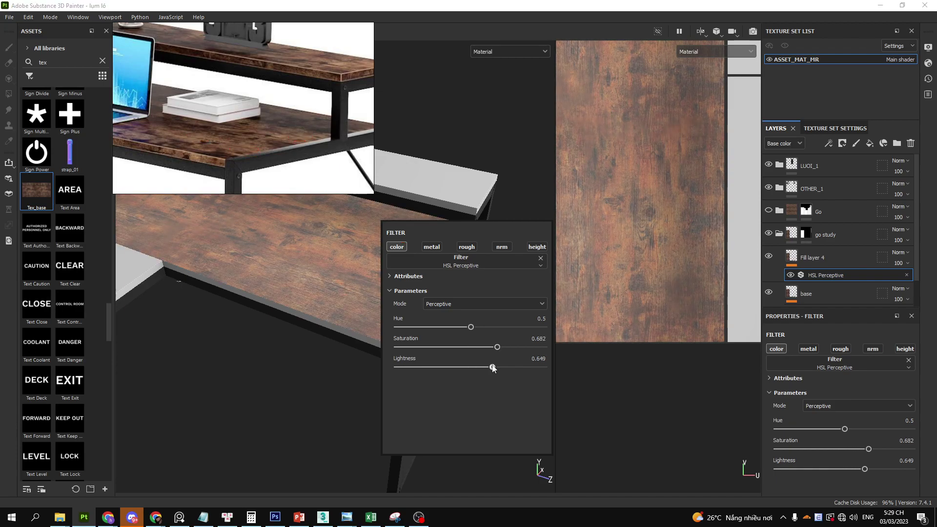
pyautogui.moveTo(471, 327)
pyautogui.mouseDown()
pyautogui.moveTo(502, 348)
pyautogui.moveTo(500, 367)
pyautogui.moveTo(507, 347)
pyautogui.mouseUp()
pyautogui.moveTo(395, 318)
pyautogui.keyDown('alt'); pyautogui.mouseDown()
pyautogui.moveTo(368, 303)
pyautogui.moveTo(360, 271)
pyautogui.moveTo(392, 306)
pyautogui.mouseUp(); pyautogui.keyUp('alt')
pyautogui.scroll(3, 388, 302)
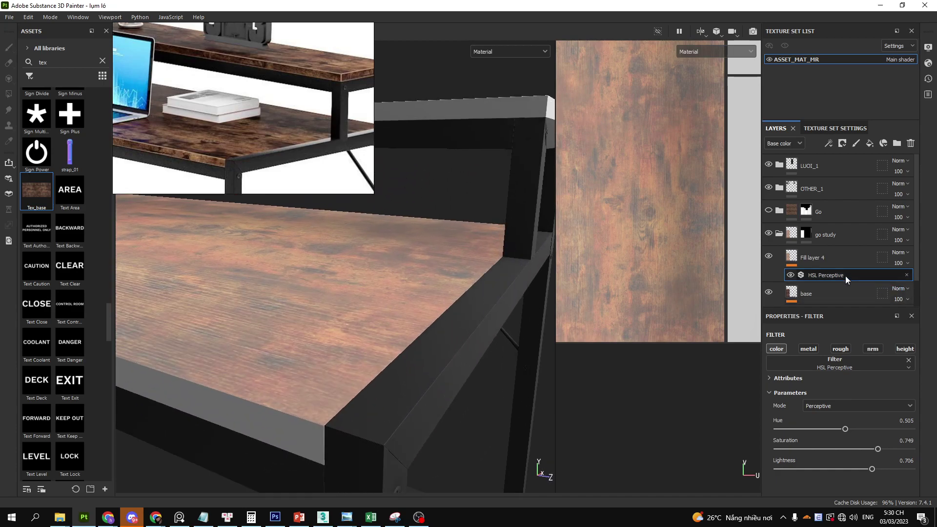
# Give Fill layer 4 a black mask containing a paint effect.
pyautogui.click(811, 257)
pyautogui.rightClick(811, 258)
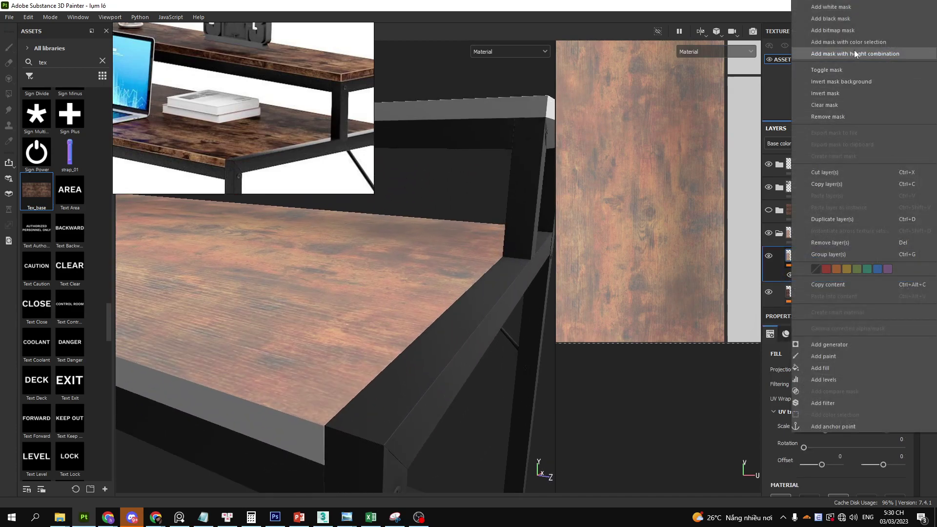
pyautogui.click(853, 20)
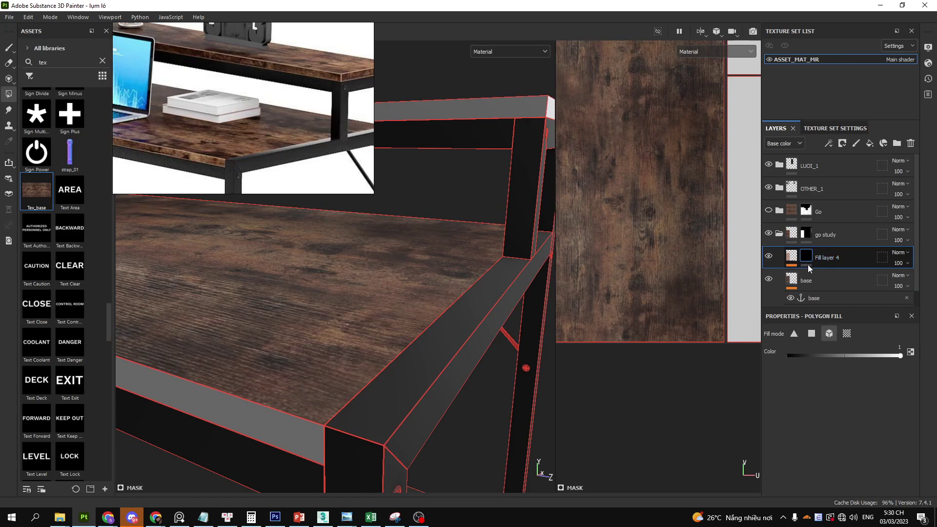
pyautogui.rightClick(811, 260)
pyautogui.click(824, 326)
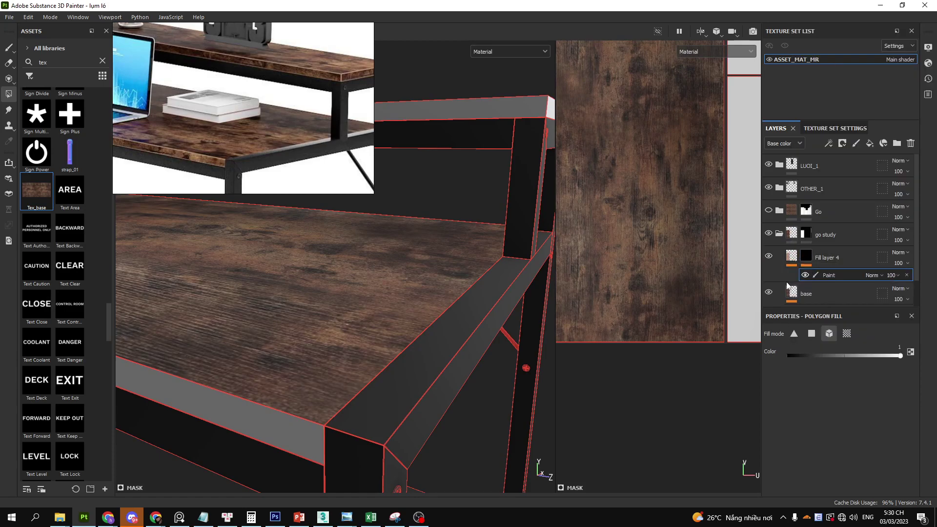
# Adjust the view over the desk and switch to the freehand Paint brush.
pyautogui.moveTo(451, 292); pyautogui.dragTo(407, 347)
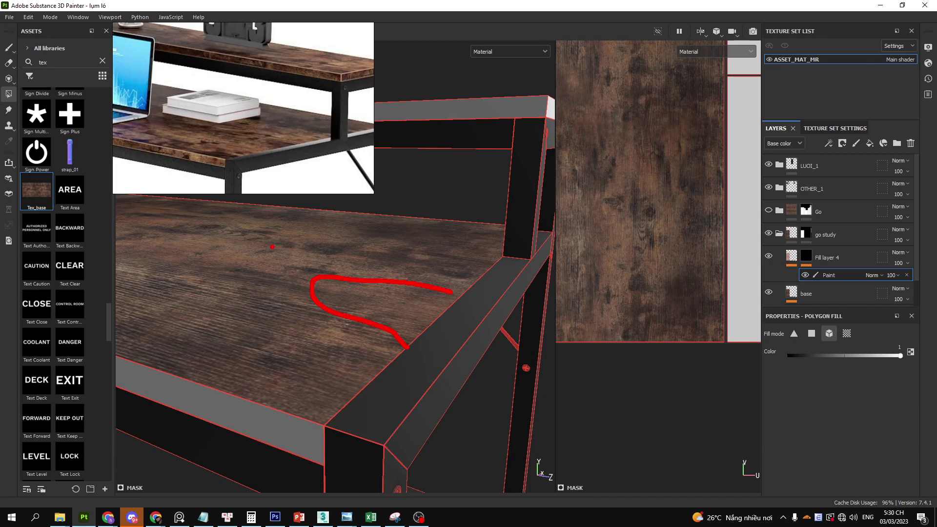
pyautogui.moveTo(272, 247); pyautogui.dragTo(286, 277)
pyautogui.moveTo(187, 282); pyautogui.dragTo(202, 294)
pyautogui.moveTo(798, 260); pyautogui.dragTo(800, 248)
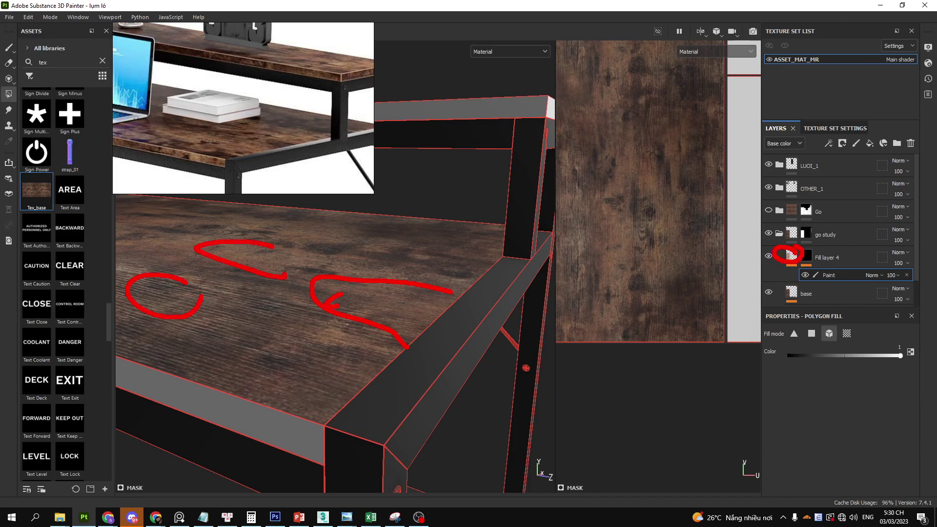
pyautogui.moveTo(355, 311)
pyautogui.mouseDown()
pyautogui.moveTo(411, 324)
pyautogui.moveTo(378, 305)
pyautogui.moveTo(397, 301)
pyautogui.moveTo(344, 287)
pyautogui.moveTo(386, 319)
pyautogui.moveTo(307, 190)
pyautogui.mouseUp()
pyautogui.press('1')
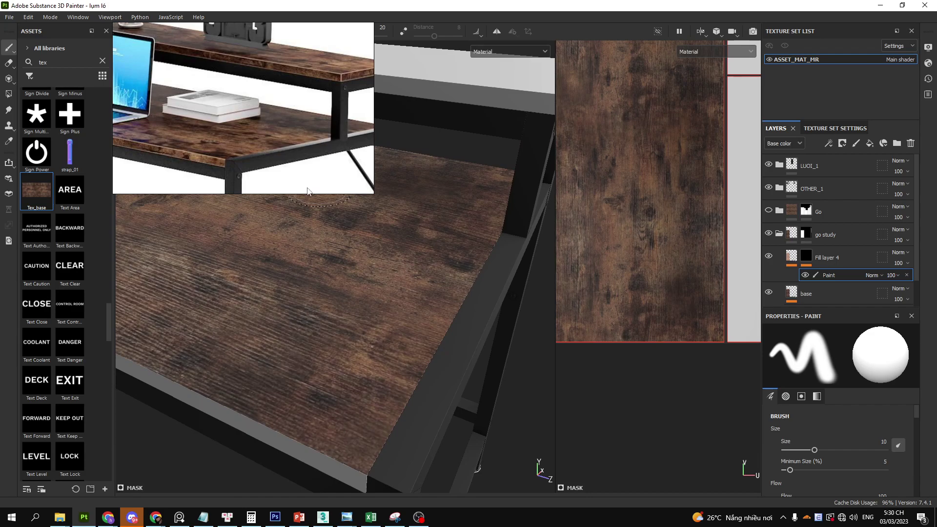
# Reposition and enlarge the desk reference photo window.
pyautogui.moveTo(247, 156); pyautogui.dragTo(285, 151)
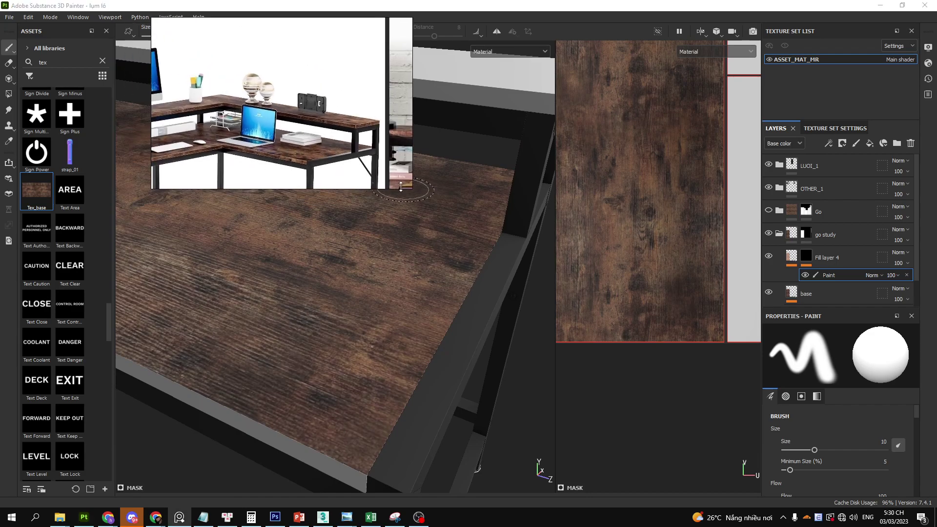
pyautogui.moveTo(409, 188); pyautogui.dragTo(626, 388)
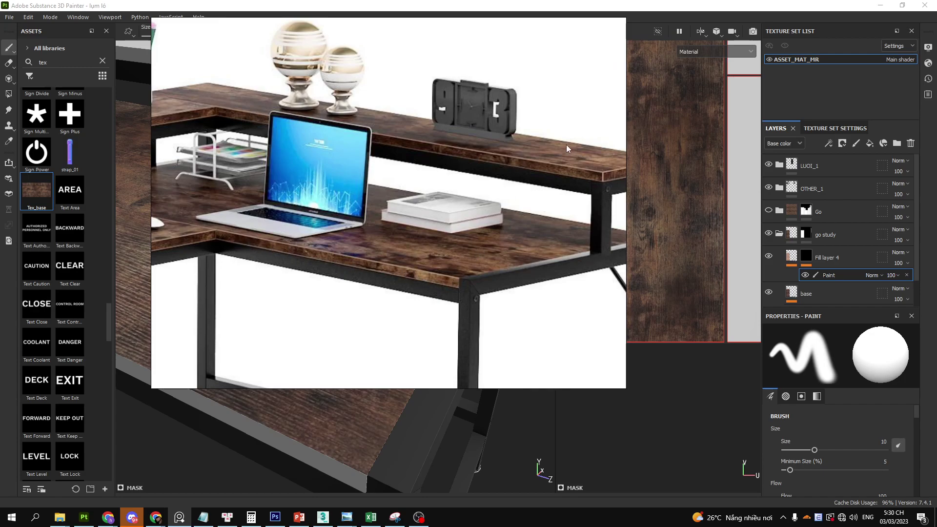
pyautogui.moveTo(566, 145); pyautogui.dragTo(366, 271)
pyautogui.moveTo(321, 318); pyautogui.dragTo(297, 312)
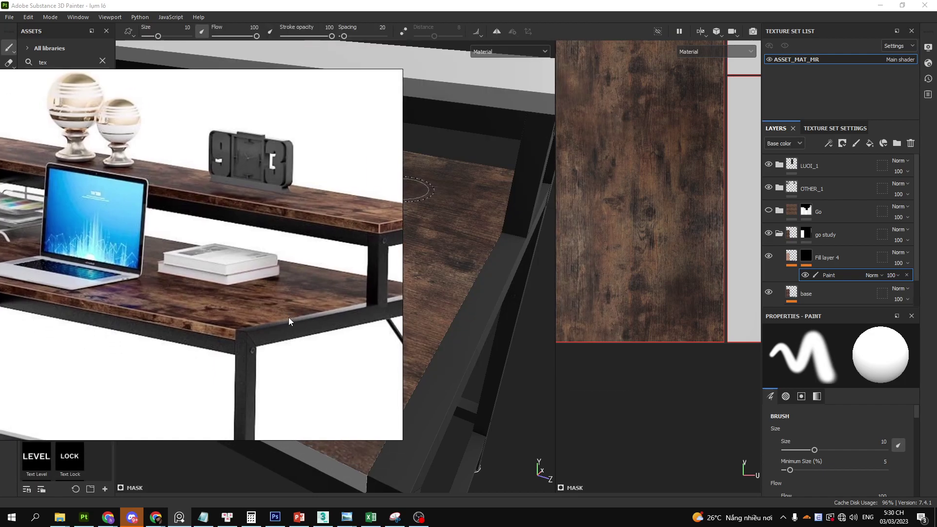
# Shrink the reference photo beside the tabletop and switch the viewport to 3D-only.
pyautogui.scroll(-3, 323, 301)
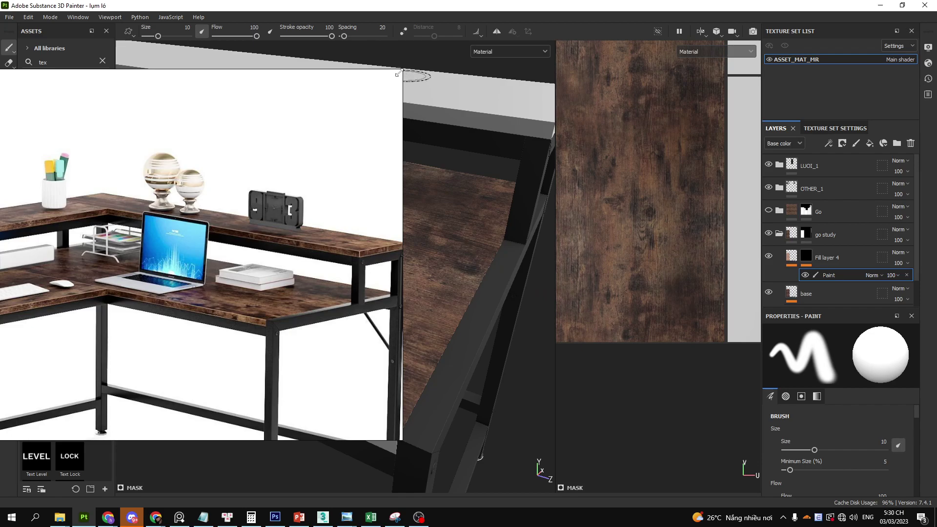
pyautogui.moveTo(401, 71); pyautogui.dragTo(219, 228)
pyautogui.scroll(-1, 200, 312)
pyautogui.scroll(-1, 200, 312)
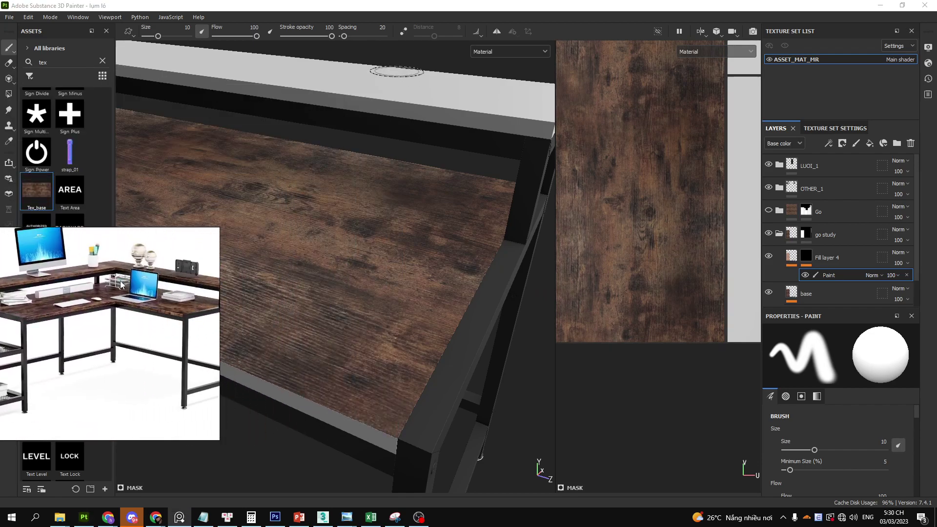
pyautogui.moveTo(200, 312)
pyautogui.mouseDown()
pyautogui.moveTo(656, 391)
pyautogui.moveTo(198, 183)
pyautogui.mouseUp()
pyautogui.keyDown('alt'); pyautogui.moveTo(371, 273); pyautogui.dragTo(460, 284); pyautogui.keyUp('alt')
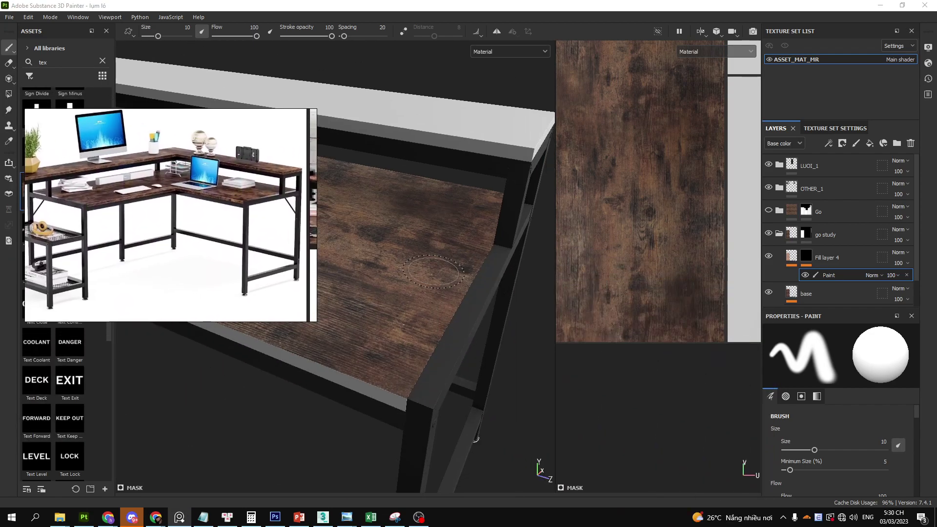
pyautogui.press('F2')
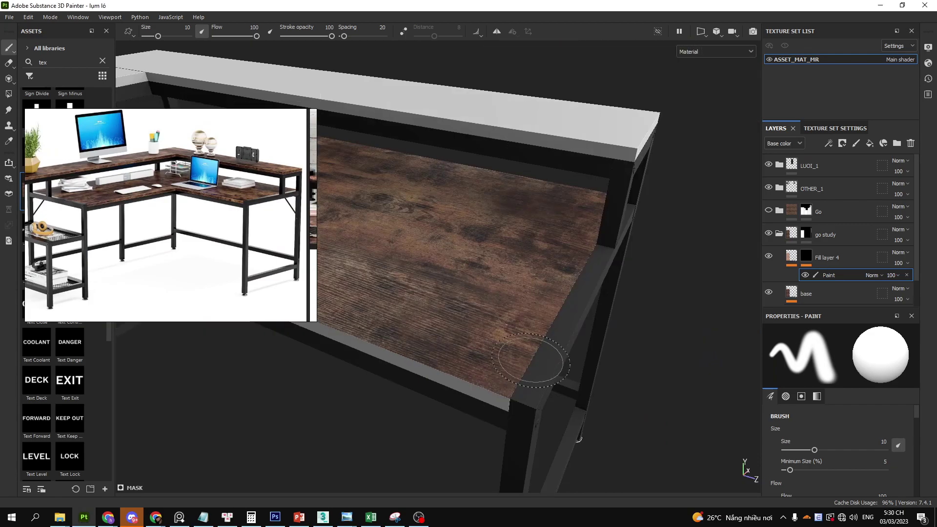
pyautogui.moveTo(536, 378)
pyautogui.keyDown('alt'); pyautogui.mouseDown()
pyautogui.moveTo(525, 279)
pyautogui.moveTo(517, 280)
pyautogui.mouseUp(); pyautogui.keyUp('alt')
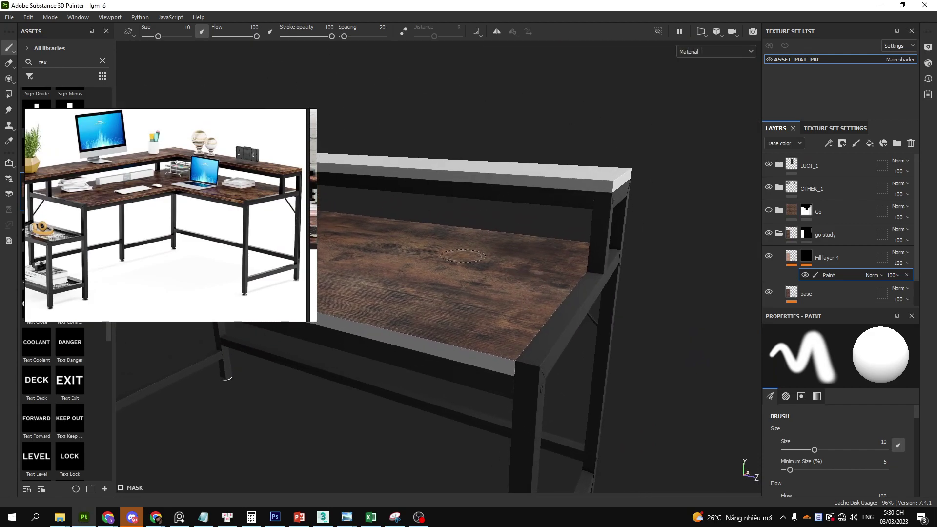
# Set the brush alpha to Dirt Cloudy, found by searching 'cloud'.
pyautogui.rightClick(418, 242)
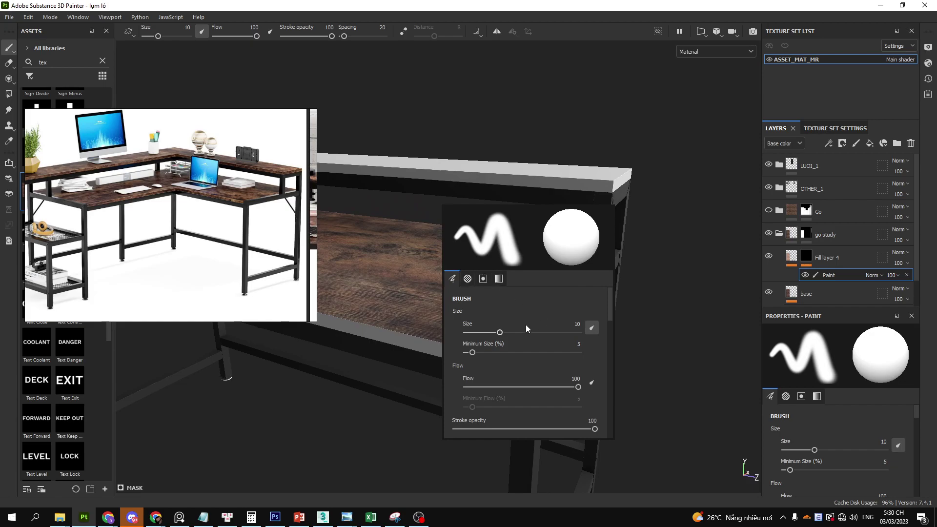
pyautogui.scroll(-3, 525, 324)
pyautogui.scroll(-3, 517, 340)
pyautogui.scroll(-3, 510, 347)
pyautogui.click(467, 373)
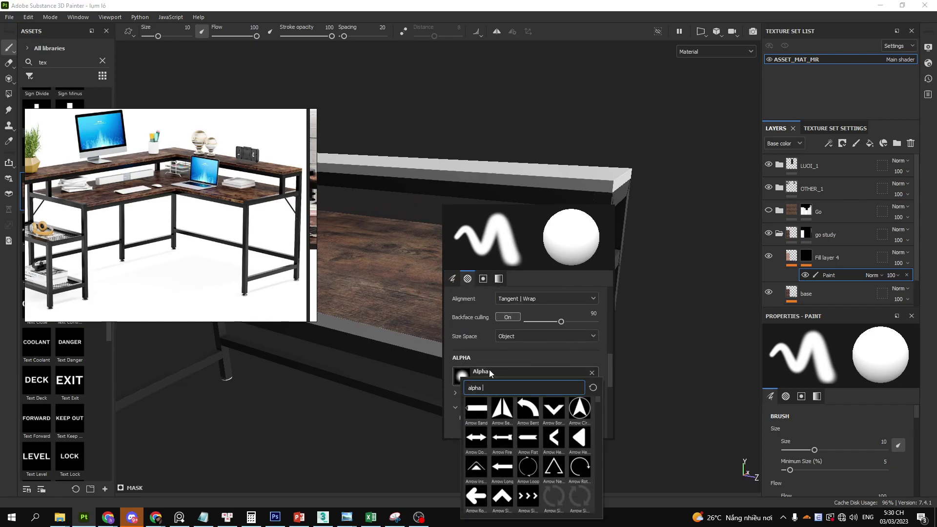
pyautogui.write('cloud')
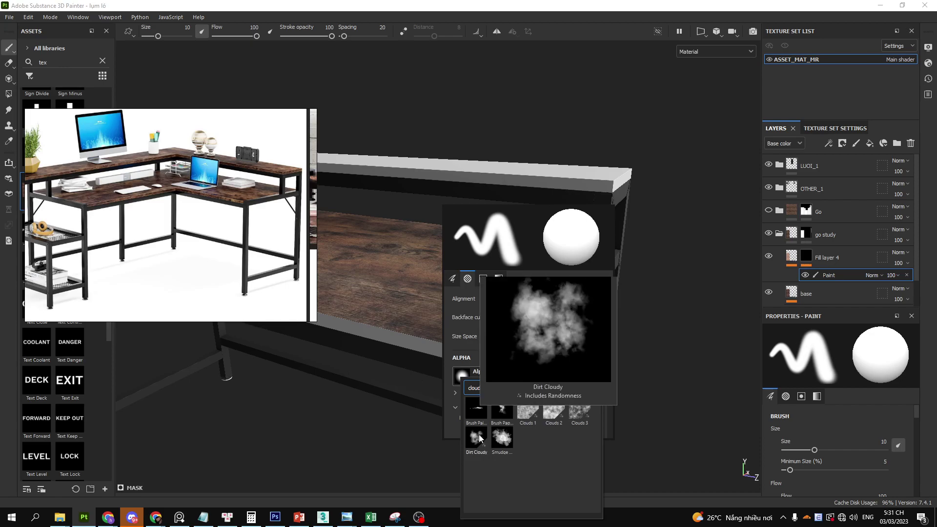
pyautogui.click(476, 437)
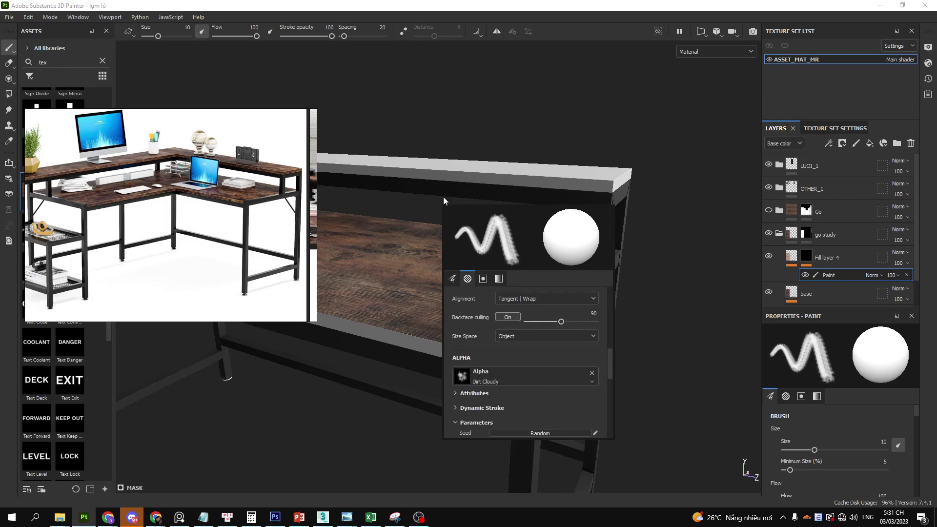
pyautogui.moveTo(232, 25); pyautogui.dragTo(231, 54)
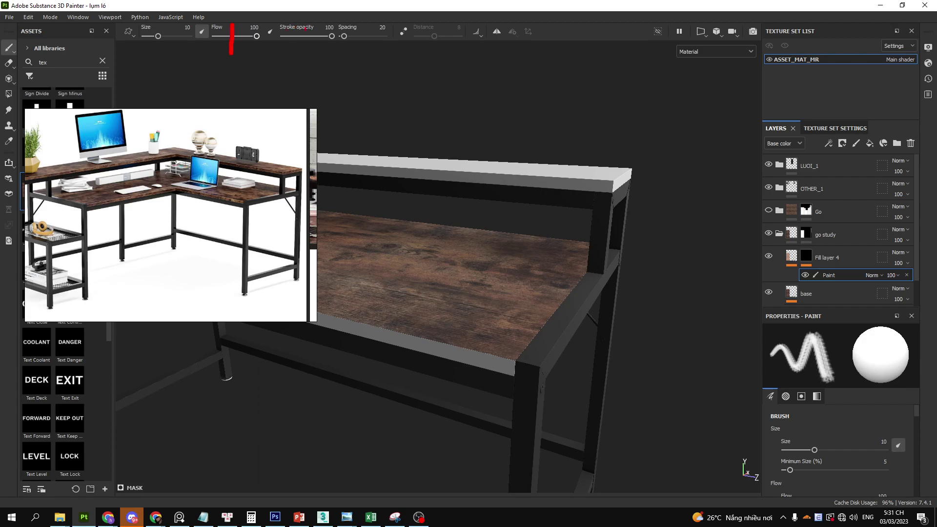
# Lower brush flow and stroke opacity to 46, then paint and undo test streaks.
pyautogui.moveTo(310, 22); pyautogui.dragTo(308, 47)
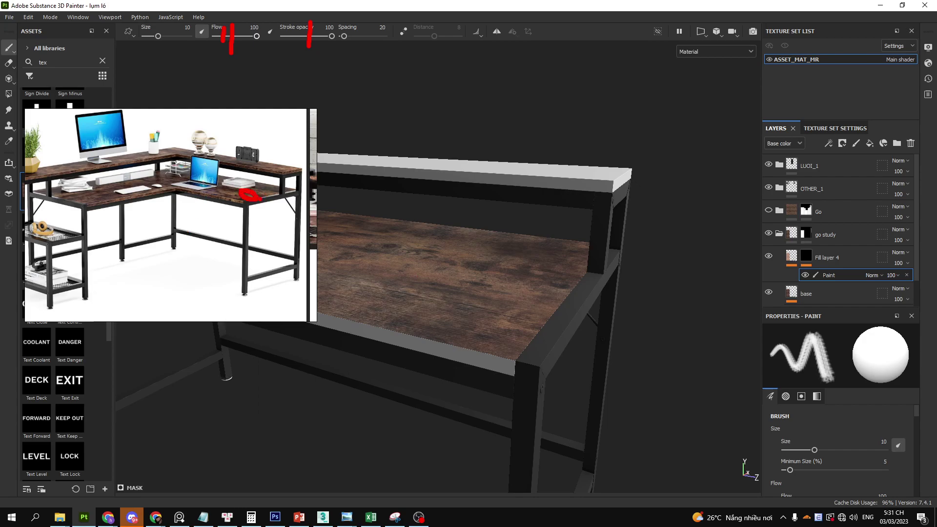
pyautogui.click(232, 36)
pyautogui.click(307, 36)
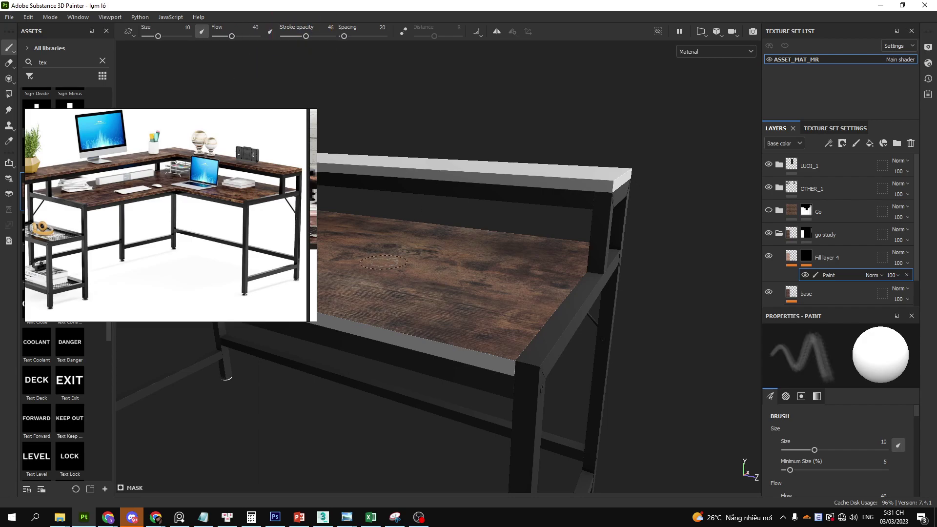
pyautogui.moveTo(511, 310)
pyautogui.mouseDown()
pyautogui.moveTo(432, 276)
pyautogui.moveTo(516, 314)
pyautogui.mouseUp()
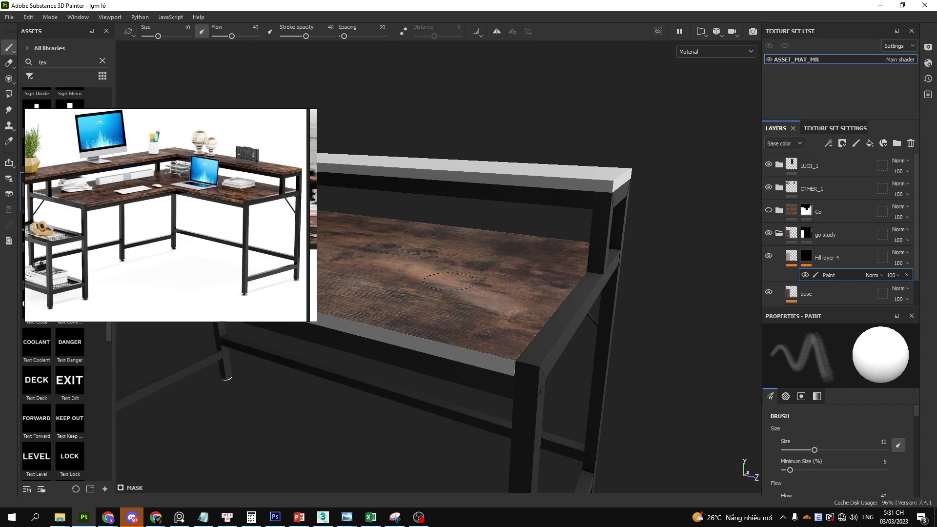
pyautogui.moveTo(448, 282); pyautogui.dragTo(492, 302)
pyautogui.moveTo(463, 291); pyautogui.dragTo(468, 294)
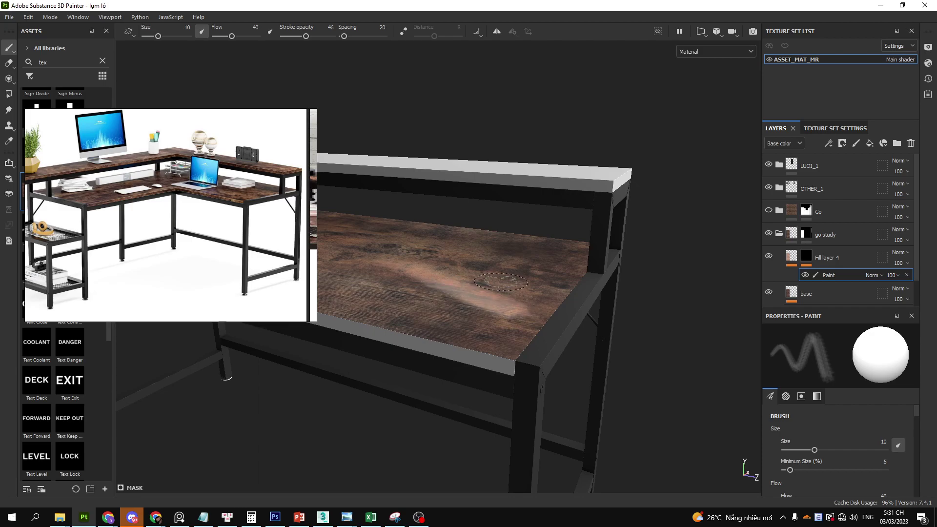
pyautogui.hotkey('ctrl', 'z')
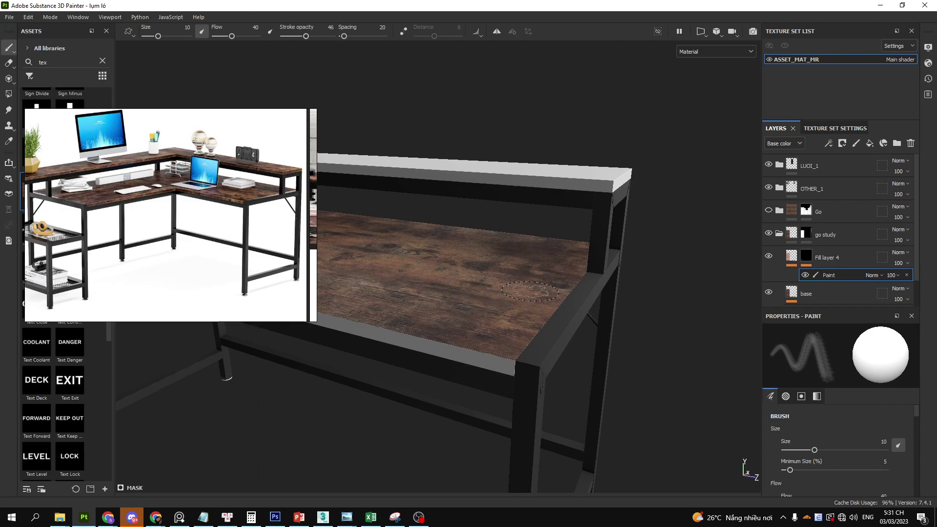
# Reduce brush flow to 12 and set brush size to 19.02.
pyautogui.moveTo(232, 37); pyautogui.dragTo(222, 38)
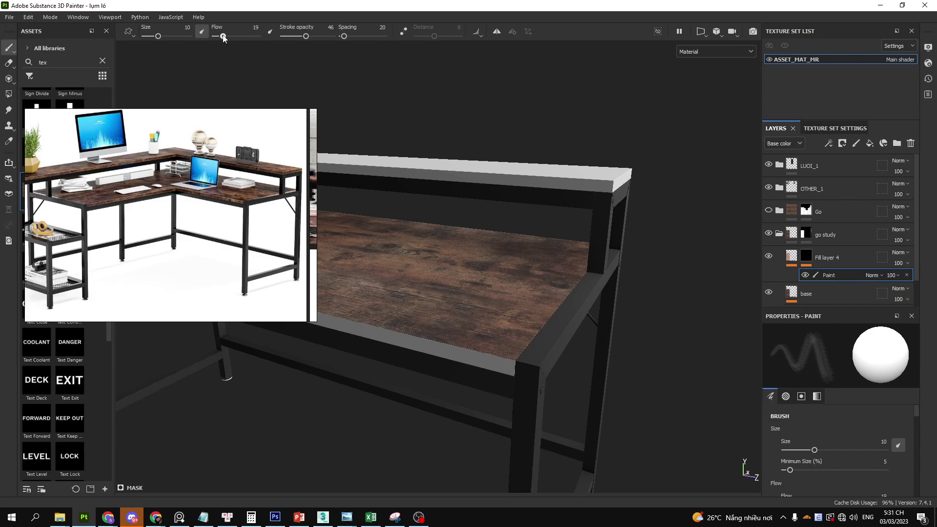
pyautogui.scroll(3, 243, 206)
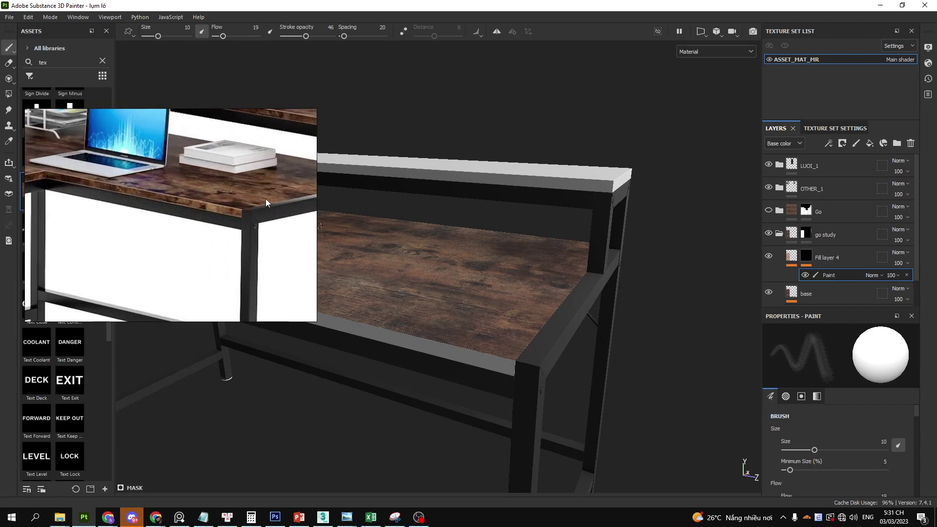
pyautogui.moveTo(466, 279)
pyautogui.keyDown('alt'); pyautogui.mouseDown()
pyautogui.moveTo(541, 295)
pyautogui.moveTo(555, 240)
pyautogui.moveTo(576, 250)
pyautogui.mouseUp(); pyautogui.keyUp('alt')
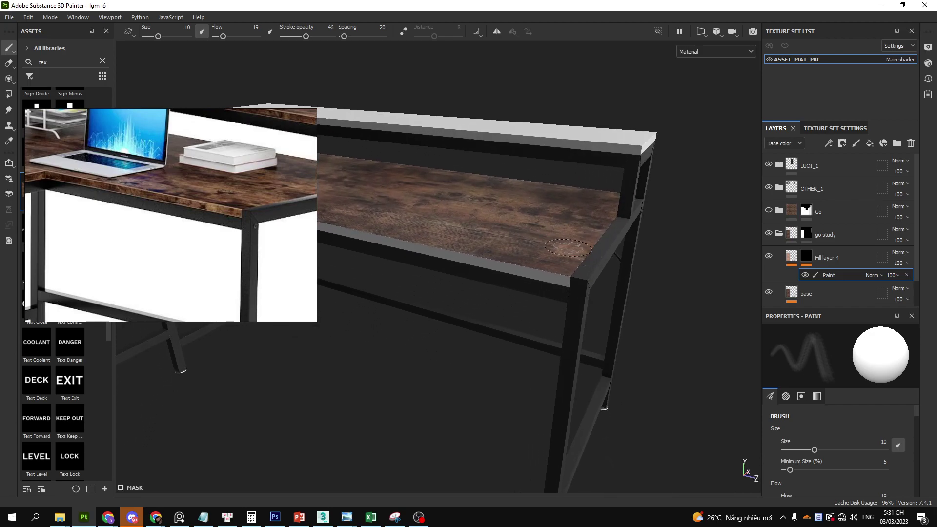
pyautogui.moveTo(223, 36); pyautogui.dragTo(220, 37)
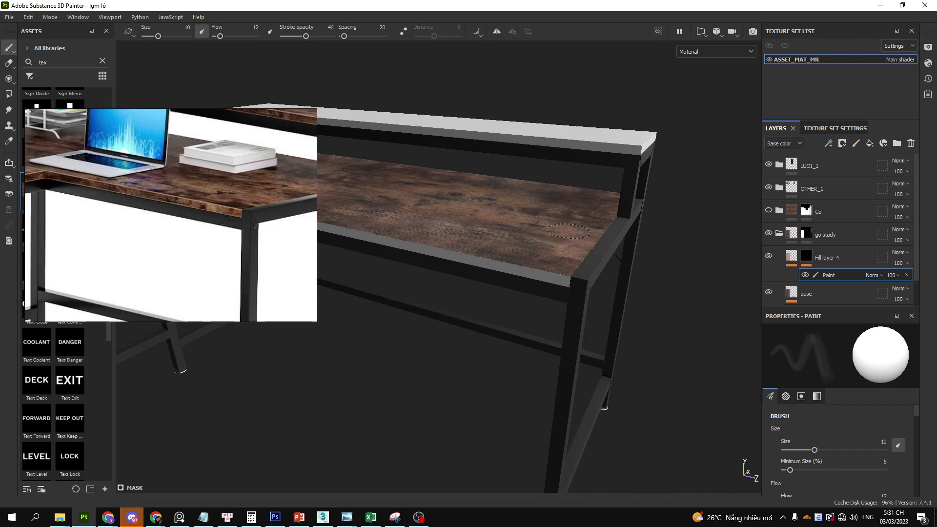
pyautogui.keyDown('ctrl'); pyautogui.moveTo(545, 227); pyautogui.dragTo(571, 226, button='right'); pyautogui.keyUp('ctrl')
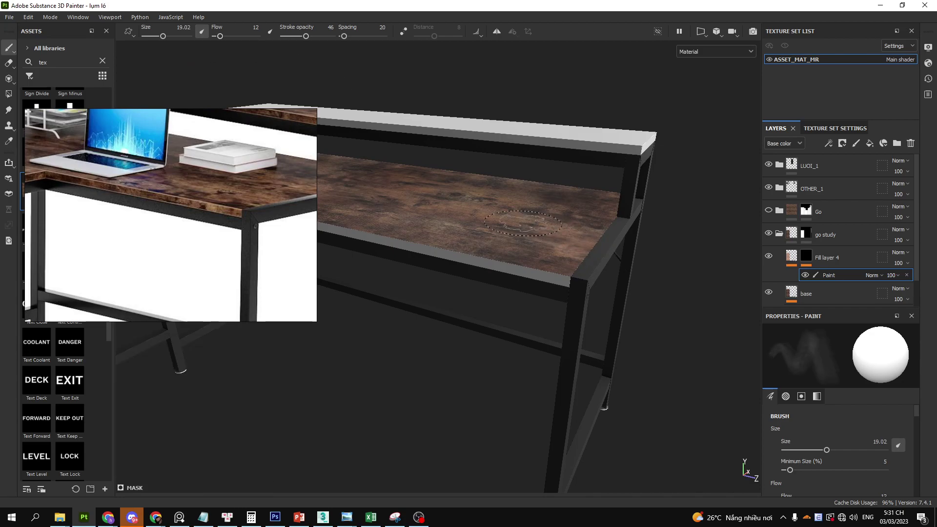
pyautogui.press('[')
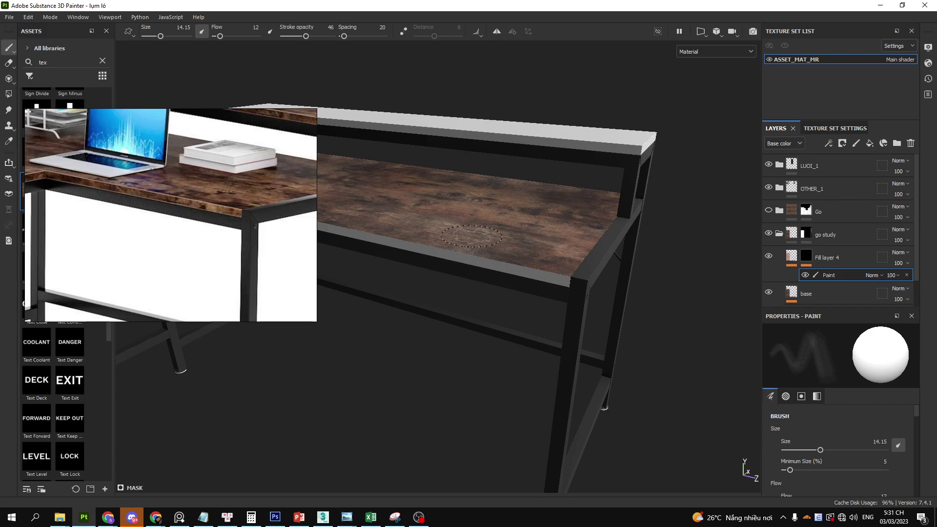
pyautogui.press(']')
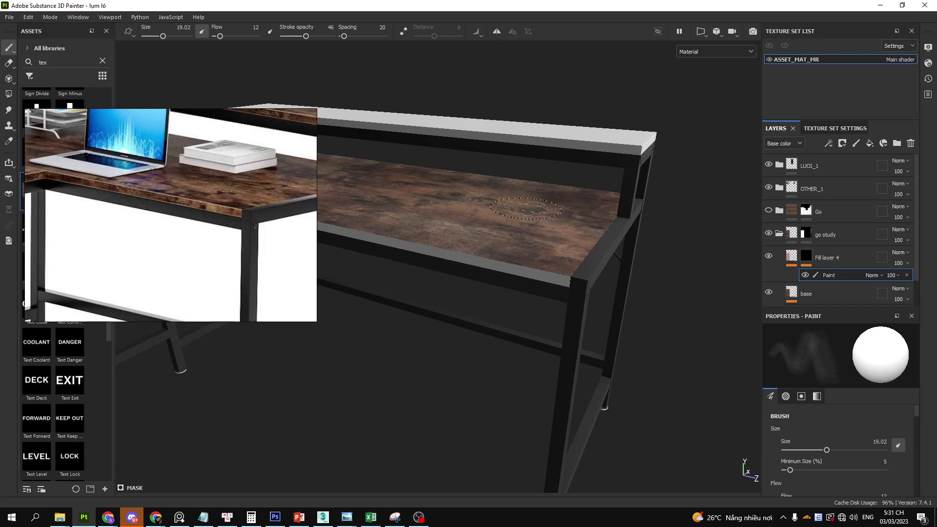
# Zoom and orbit to review the painted desk top from the side, undoing the last stroke.
pyautogui.scroll(5, 534, 209)
pyautogui.scroll(5, 488, 275)
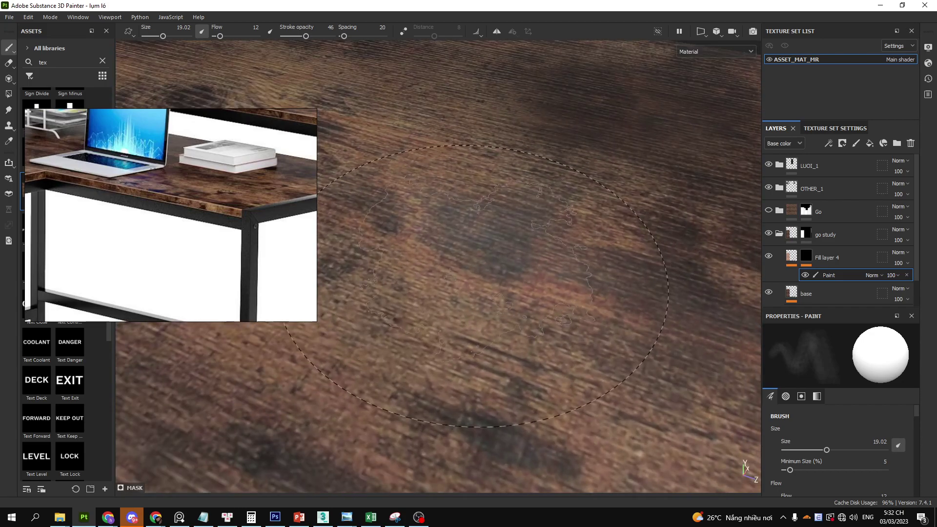
pyautogui.scroll(5, 486, 276)
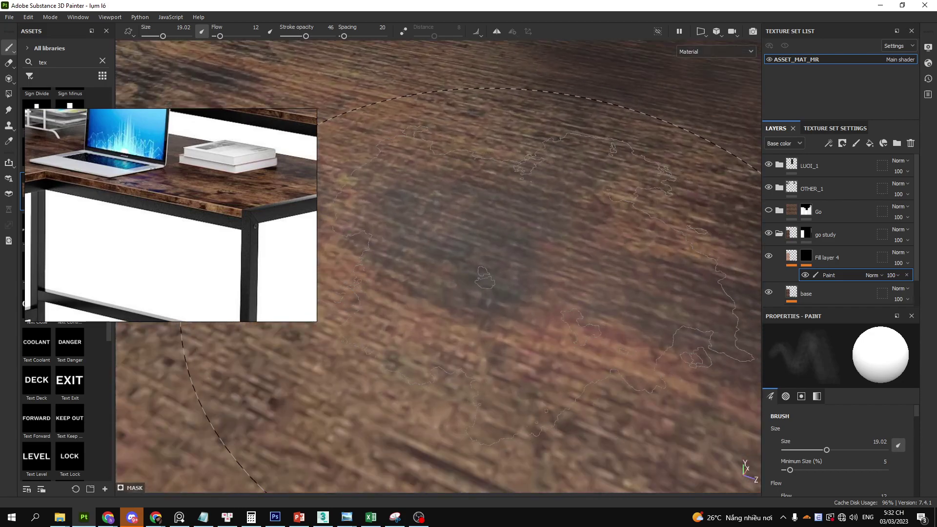
pyautogui.scroll(-5, 487, 315)
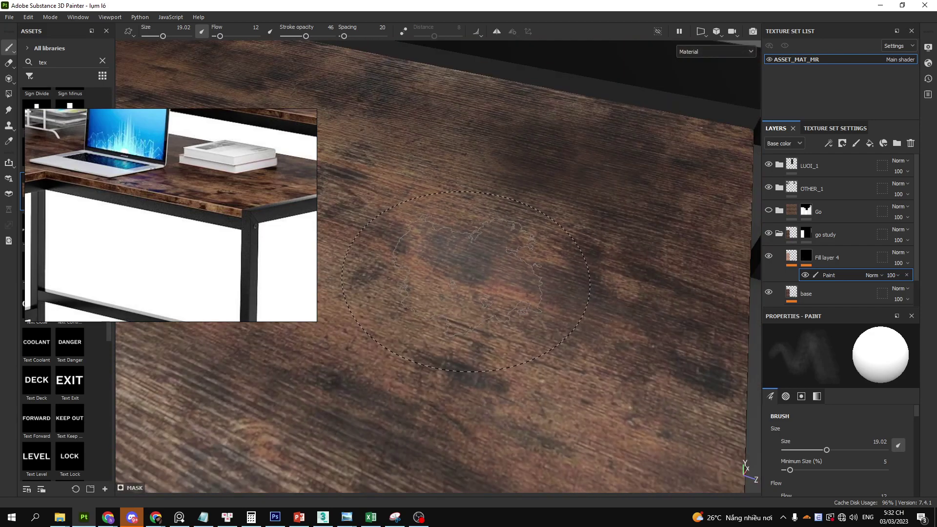
pyautogui.scroll(-5, 488, 315)
pyautogui.scroll(-5, 488, 315)
pyautogui.keyDown('alt'); pyautogui.moveTo(479, 274); pyautogui.dragTo(564, 328); pyautogui.keyUp('alt')
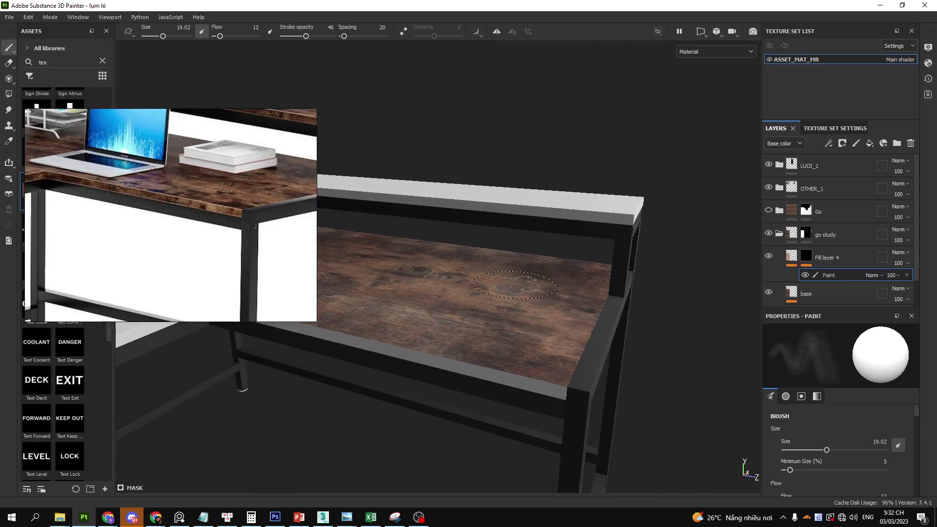
pyautogui.hotkey('ctrl', 'z')
pyautogui.hotkey('ctrl', 'z')
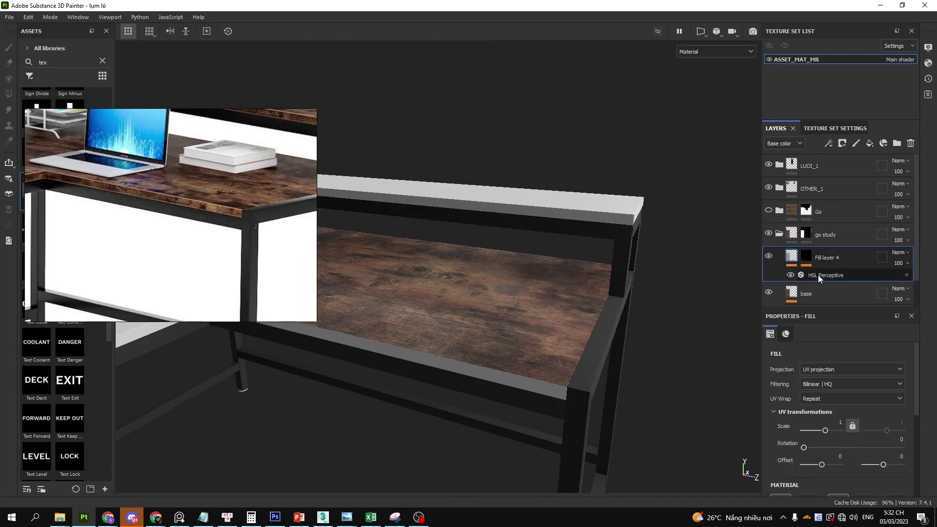
# Disable Fill layer 4's mask and lower the HSL Perceptive saturation to 0.625.
pyautogui.keyDown('alt'); pyautogui.moveTo(563, 293); pyautogui.dragTo(559, 330); pyautogui.keyUp('alt')
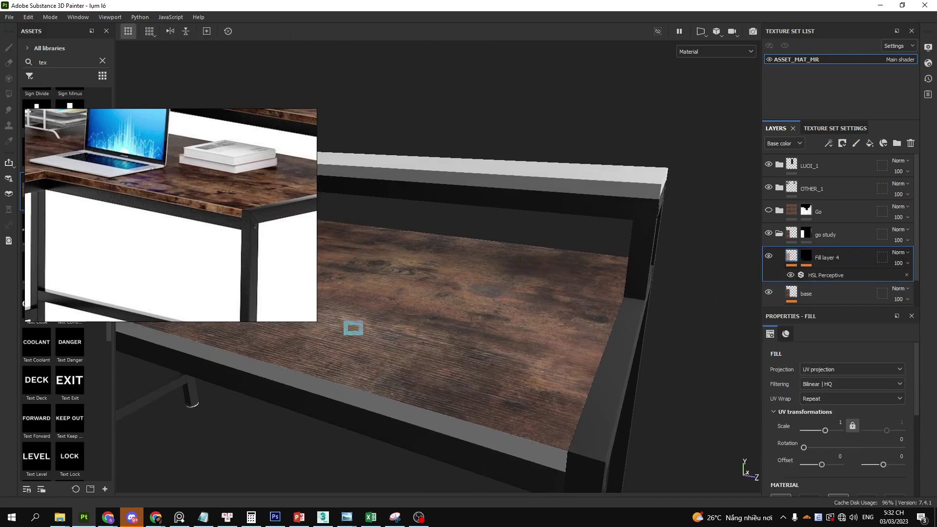
pyautogui.click(499, 334)
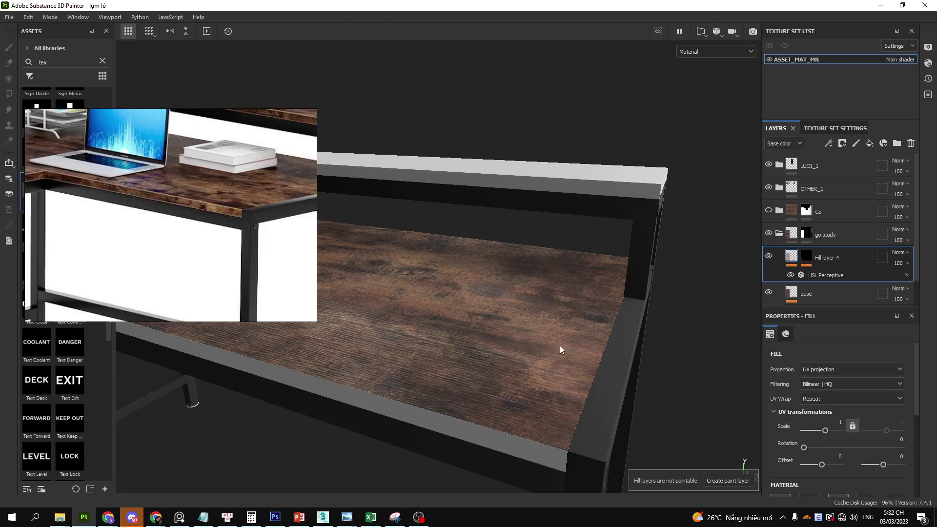
pyautogui.click(806, 256)
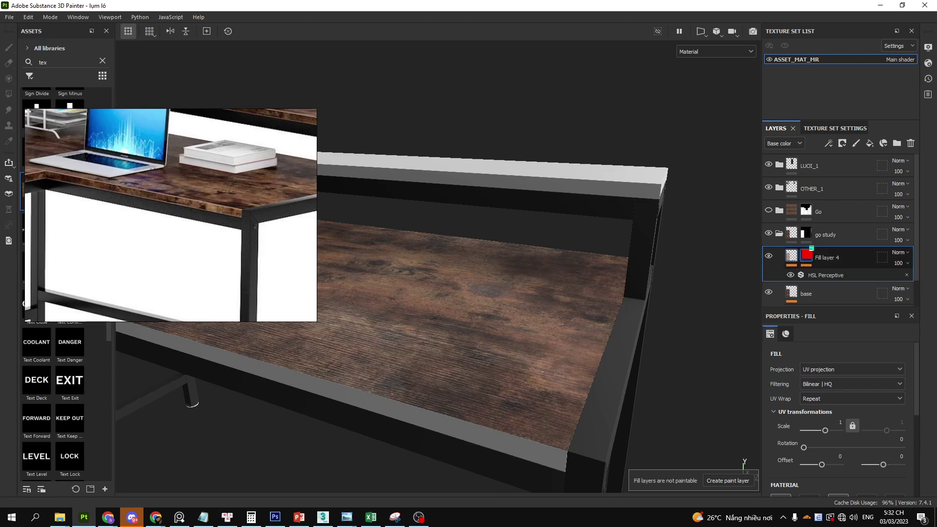
pyautogui.keyDown('shift'); pyautogui.click(808, 259); pyautogui.keyUp('shift')
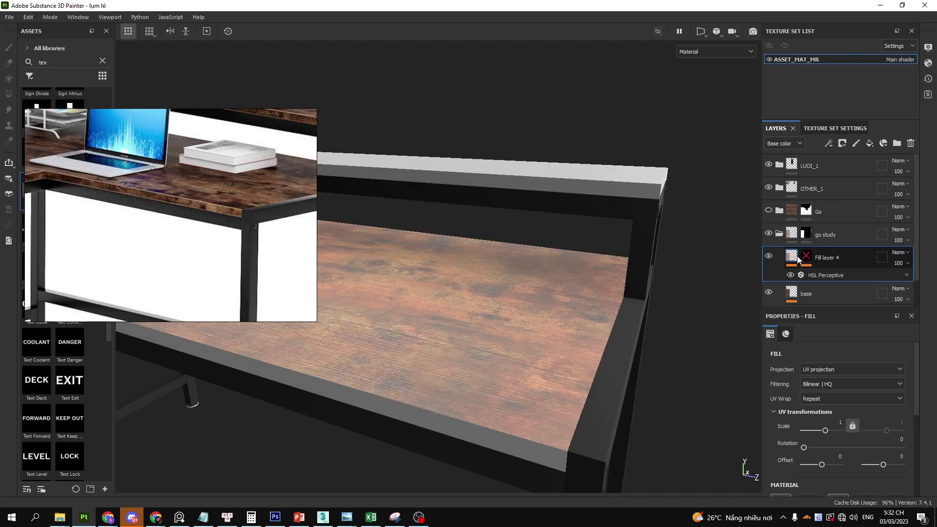
pyautogui.click(817, 276)
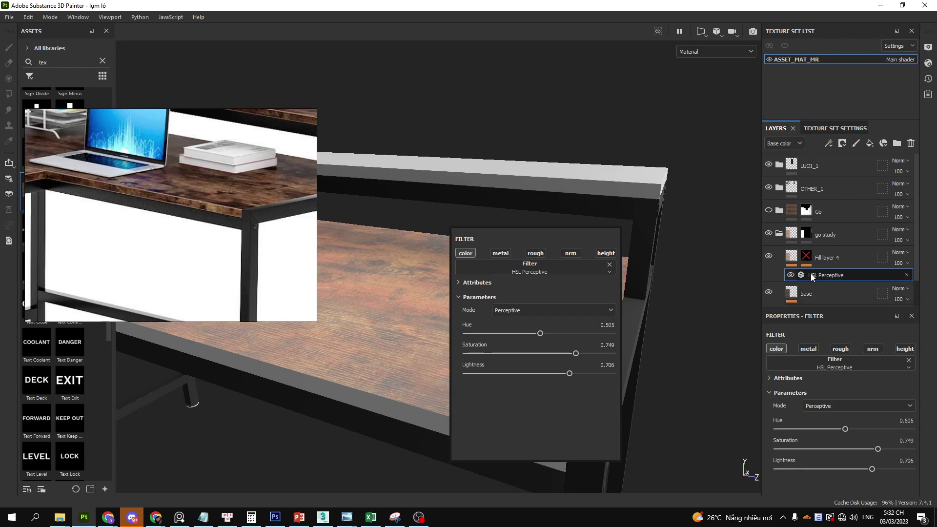
pyautogui.moveTo(576, 353)
pyautogui.mouseDown()
pyautogui.moveTo(560, 358)
pyautogui.moveTo(555, 374)
pyautogui.mouseUp()
# Add a Levels adjustment to Fill layer 4's base colour.
pyautogui.click(792, 262)
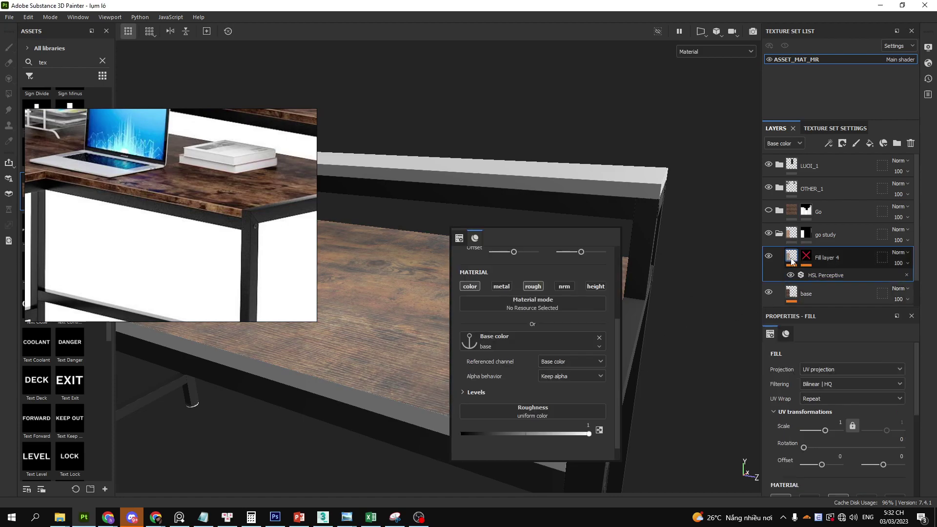
pyautogui.rightClick(792, 262)
pyautogui.click(829, 261)
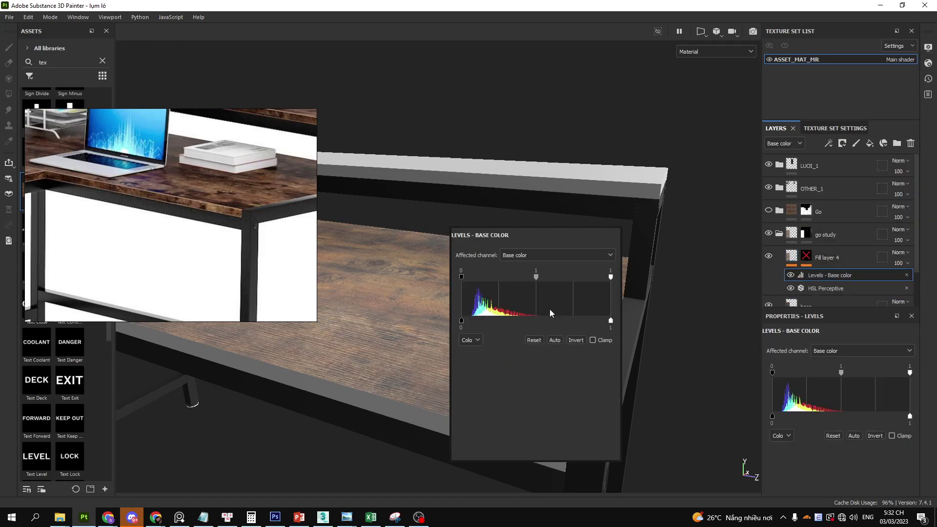
# Set the Levels red midtone to 0.816 and green midtone to 0.865.
pyautogui.click(471, 340)
pyautogui.click(472, 370)
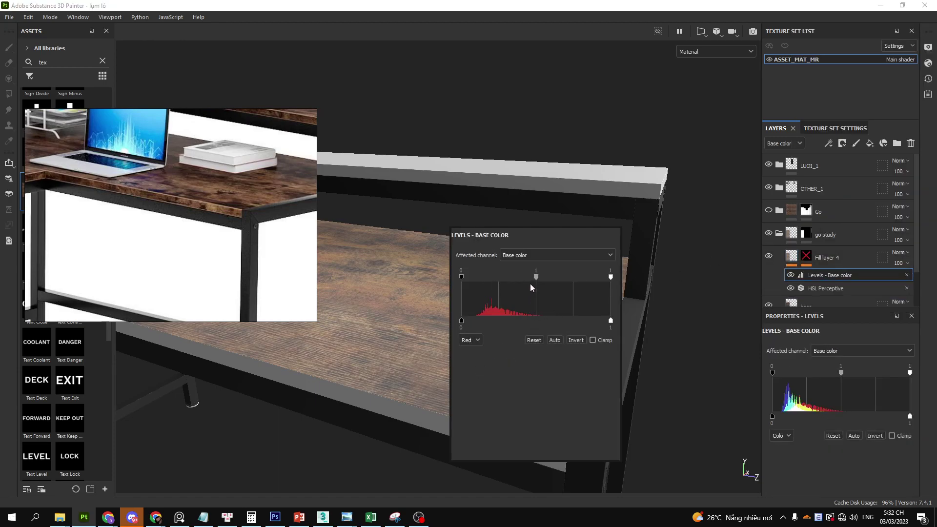
pyautogui.moveTo(525, 276); pyautogui.dragTo(521, 276)
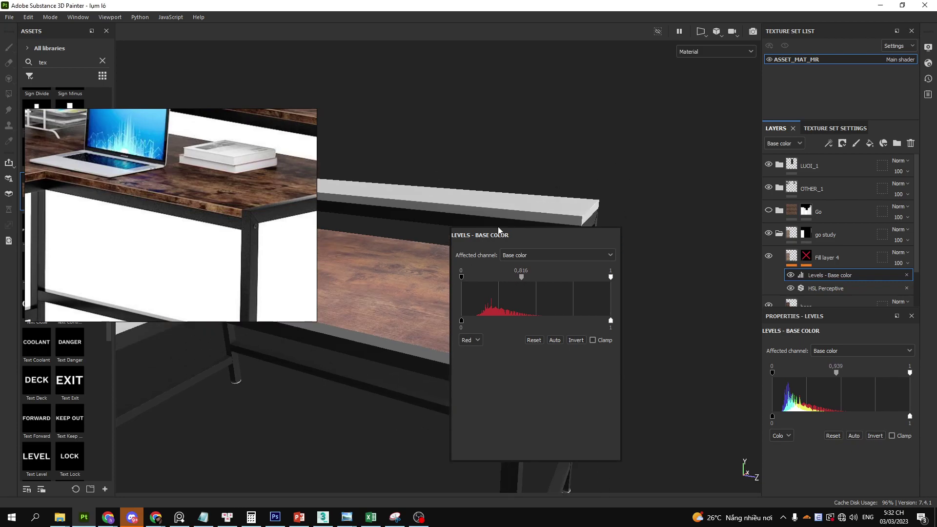
pyautogui.click(603, 273)
pyautogui.click(603, 316)
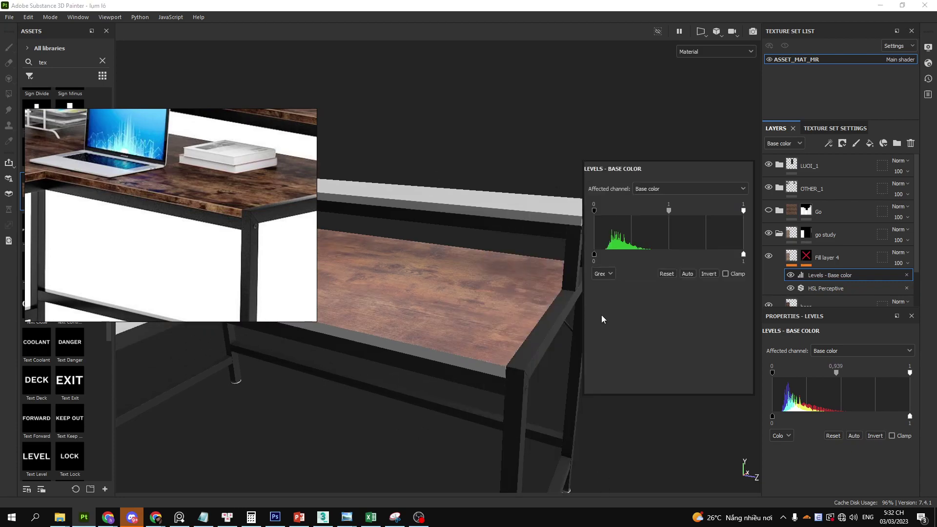
pyautogui.moveTo(668, 213); pyautogui.dragTo(657, 210)
# Reset the luminance midtone to 1 and lower the white output level slightly.
pyautogui.click(603, 273)
pyautogui.click(603, 327)
pyautogui.click(603, 274)
pyautogui.click(602, 331)
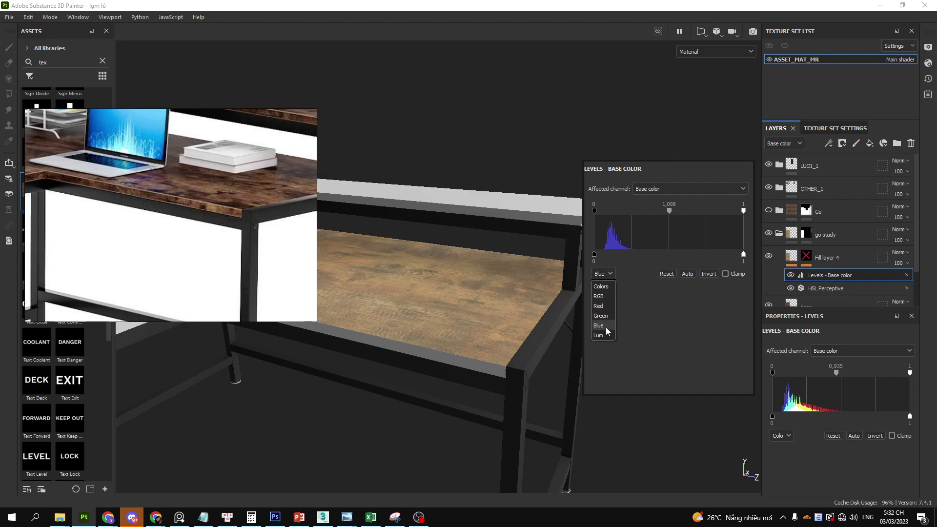
pyautogui.click(604, 334)
pyautogui.click(594, 254)
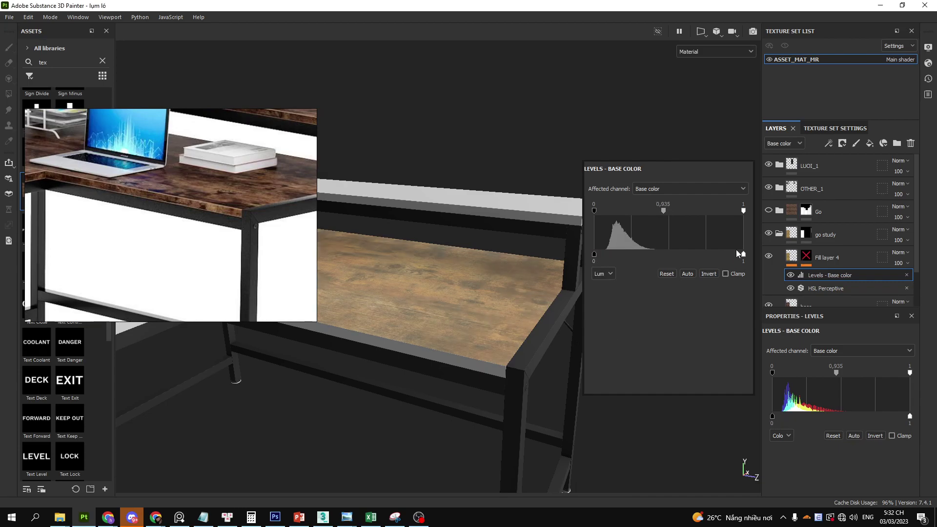
pyautogui.moveTo(668, 210); pyautogui.dragTo(668, 211)
pyautogui.moveTo(748, 255); pyautogui.dragTo(736, 257)
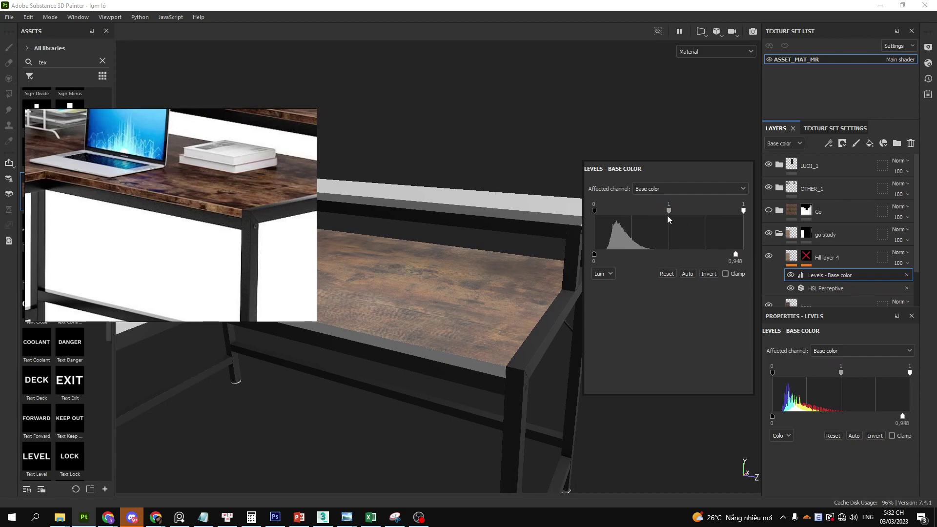
# Review the red, green and blue Levels channels, then return to Fill layer 4's settings.
pyautogui.click(604, 273)
pyautogui.click(603, 296)
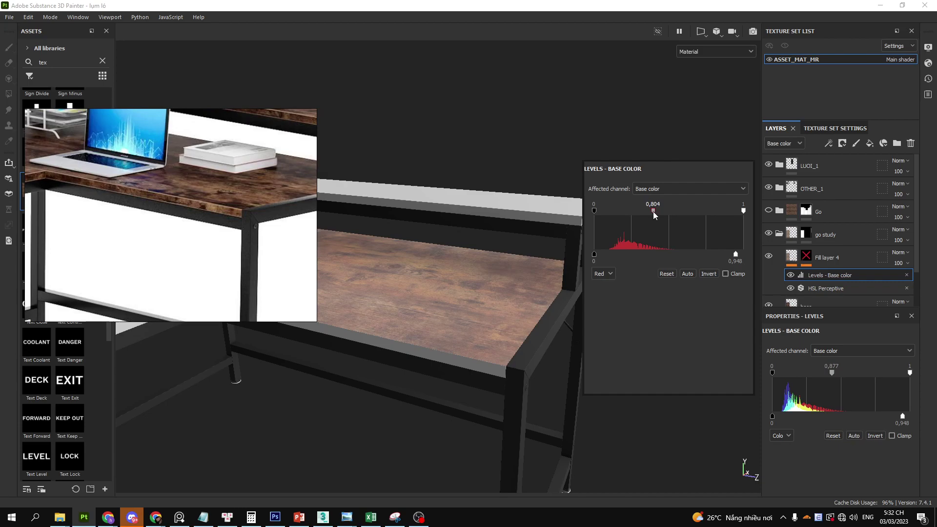
pyautogui.click(604, 273)
pyautogui.click(603, 305)
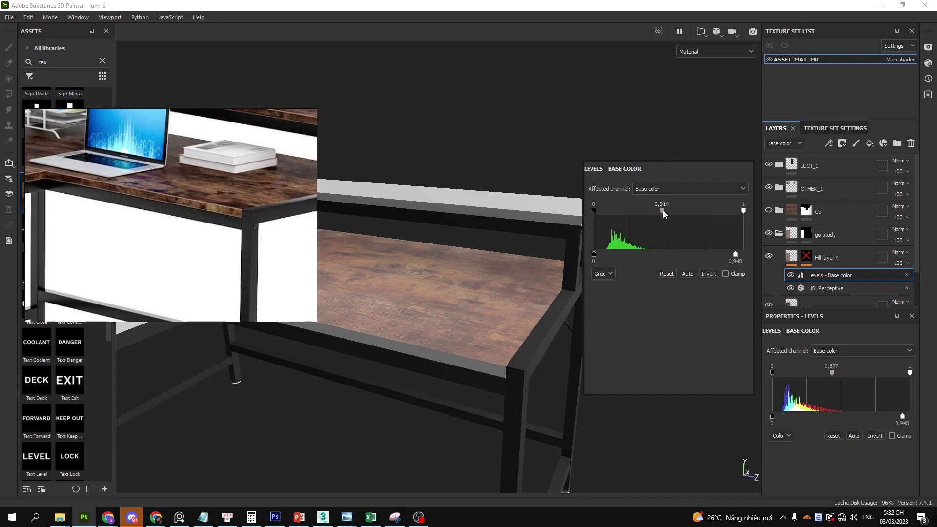
pyautogui.click(604, 273)
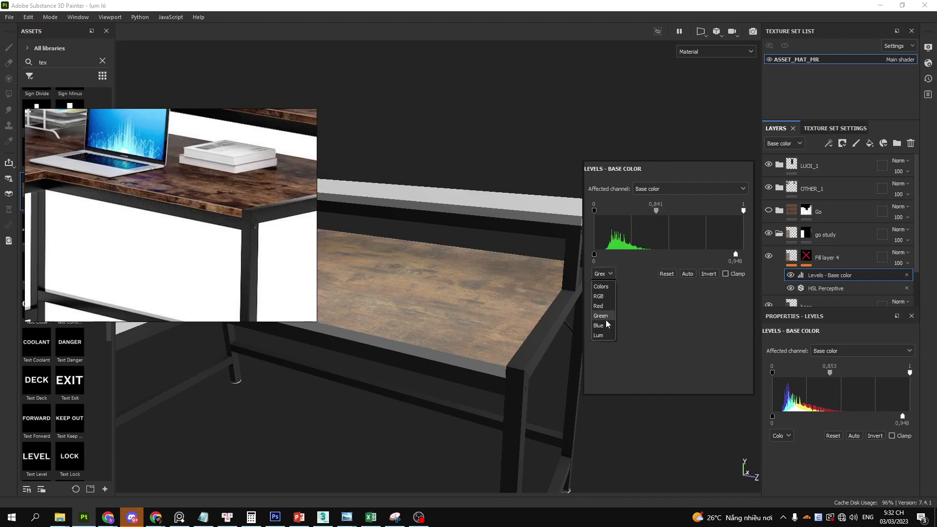
pyautogui.click(605, 317)
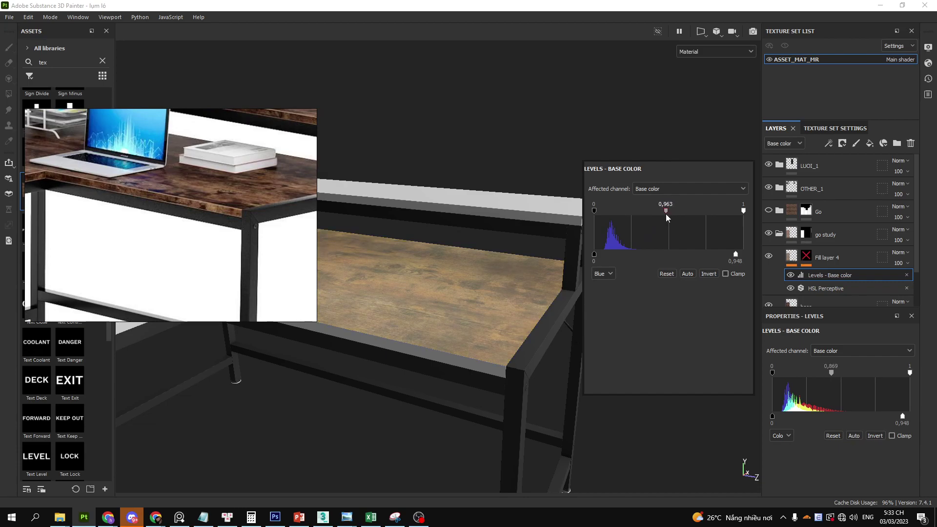
pyautogui.click(809, 258)
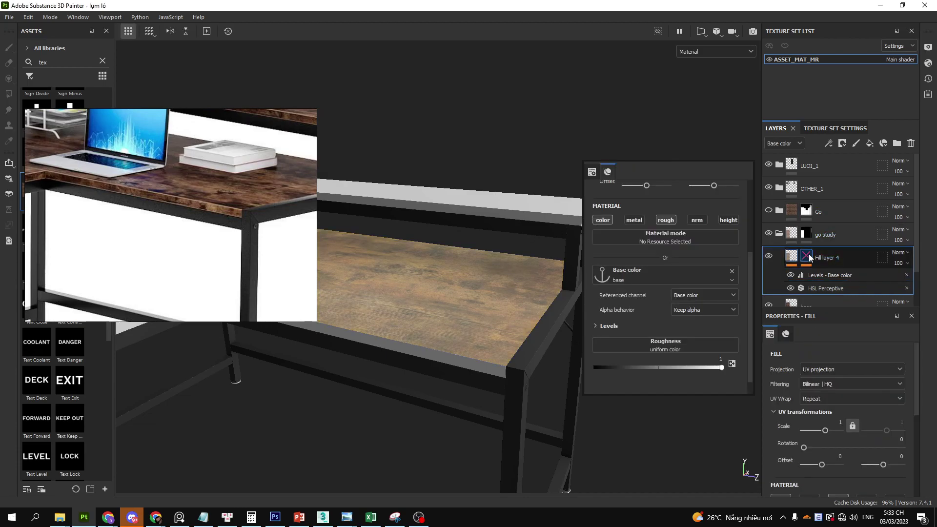
# Re-enable Fill layer 4's mask and toggle the layer on and off to compare.
pyautogui.keyDown('shift'); pyautogui.click(809, 258); pyautogui.keyUp('shift')
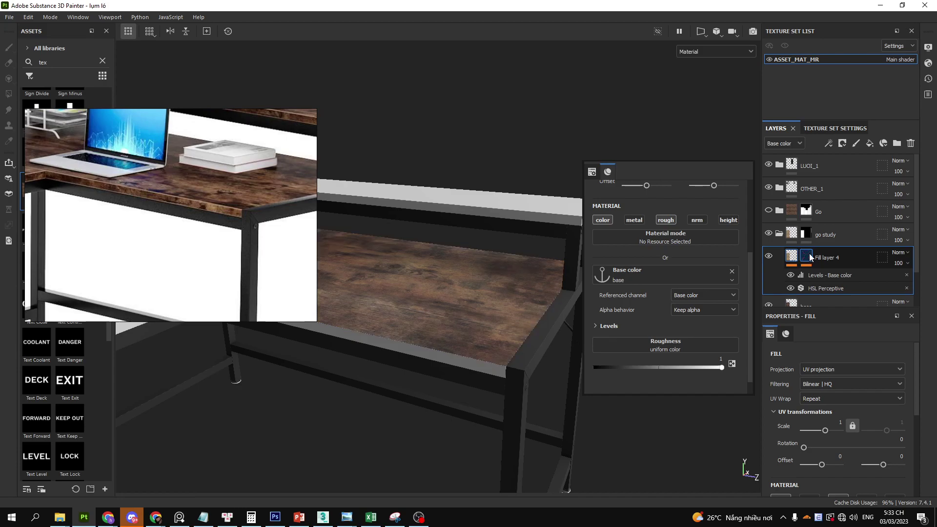
pyautogui.click(768, 256)
pyautogui.click(769, 256)
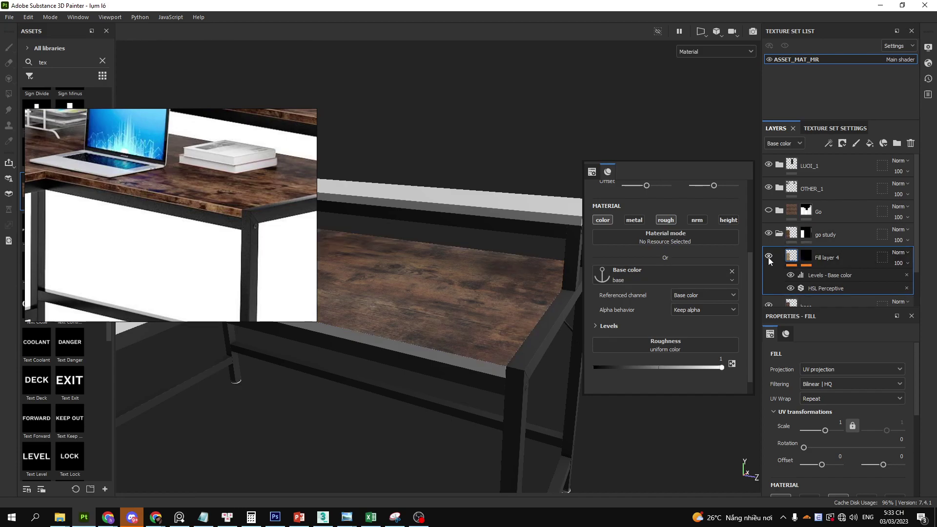
pyautogui.click(768, 257)
pyautogui.click(768, 257)
# Add a paint effect to the mask and brush dark patches on the tabletop at about size 19.
pyautogui.rightClick(805, 256)
pyautogui.click(832, 279)
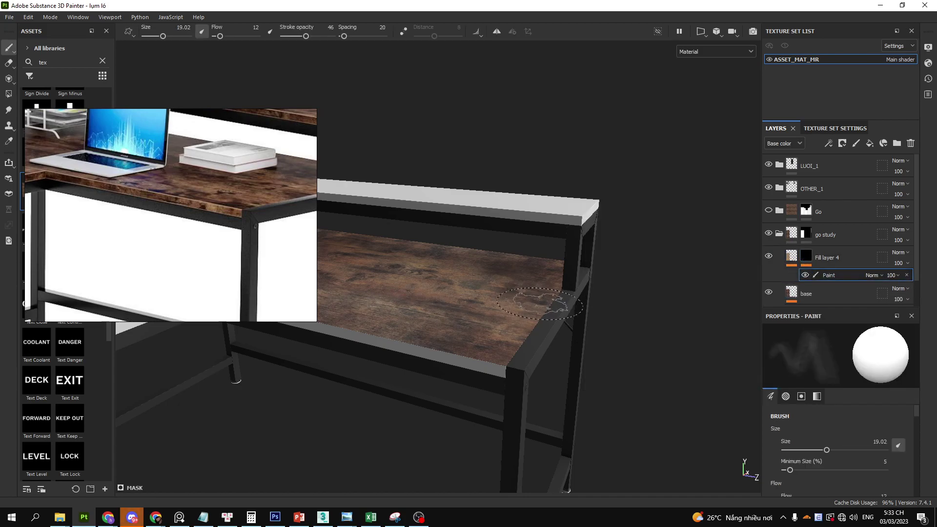
pyautogui.scroll(5, 539, 297)
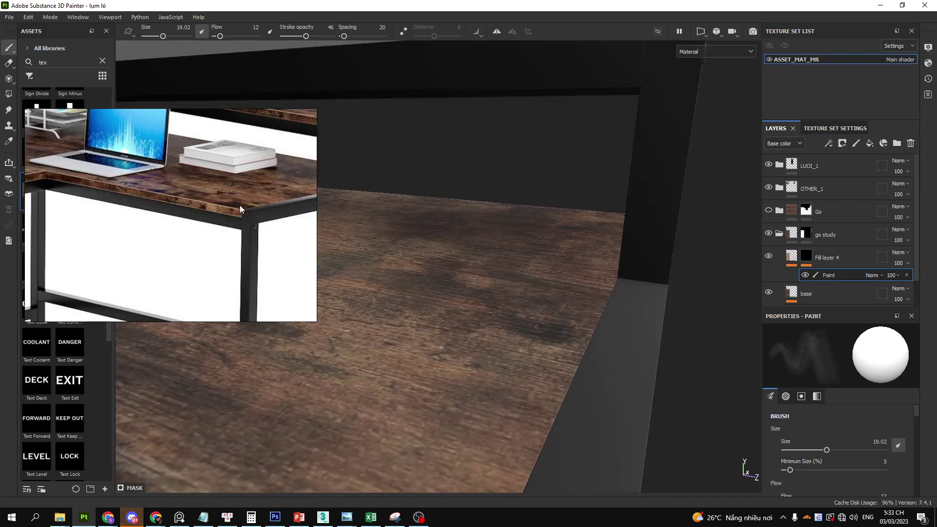
pyautogui.moveTo(250, 213); pyautogui.dragTo(211, 214)
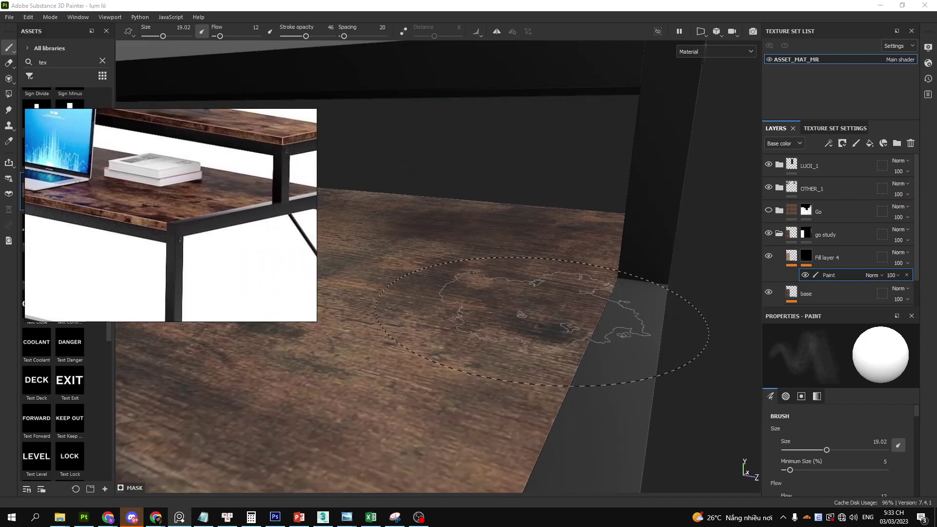
pyautogui.keyDown('alt'); pyautogui.moveTo(607, 355); pyautogui.dragTo(564, 314); pyautogui.keyUp('alt')
pyautogui.press('[')
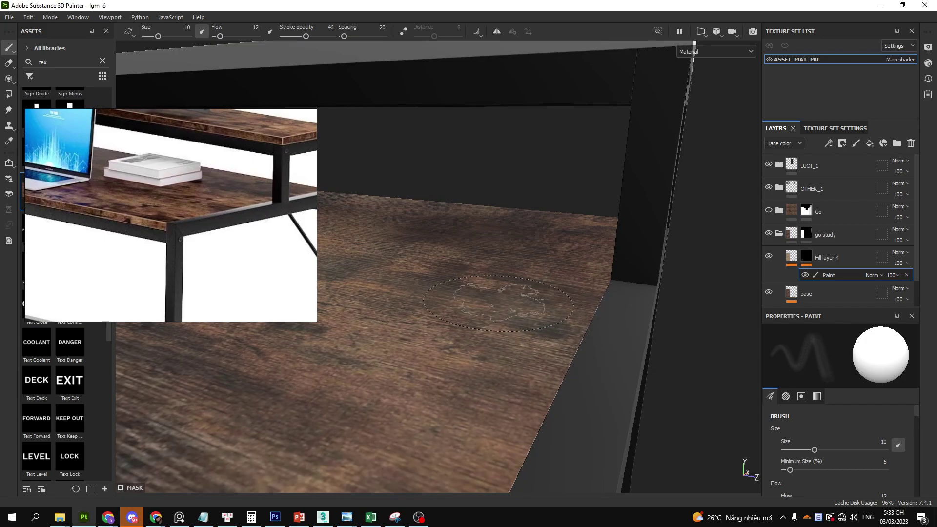
pyautogui.moveTo(551, 312)
pyautogui.keyDown('alt'); pyautogui.mouseDown()
pyautogui.moveTo(467, 310)
pyautogui.moveTo(599, 321)
pyautogui.mouseUp(); pyautogui.keyUp('alt')
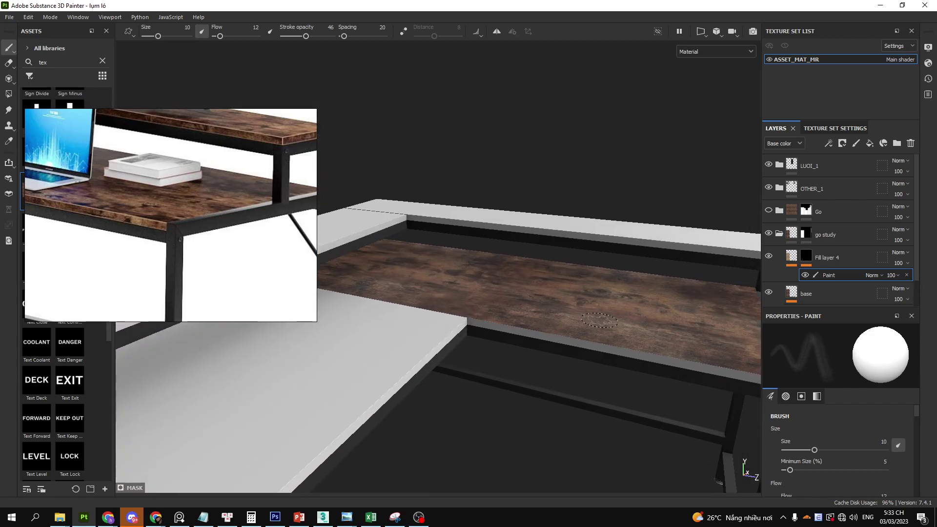
pyautogui.keyDown('ctrl'); pyautogui.moveTo(482, 295); pyautogui.dragTo(507, 295, button='right'); pyautogui.keyUp('ctrl')
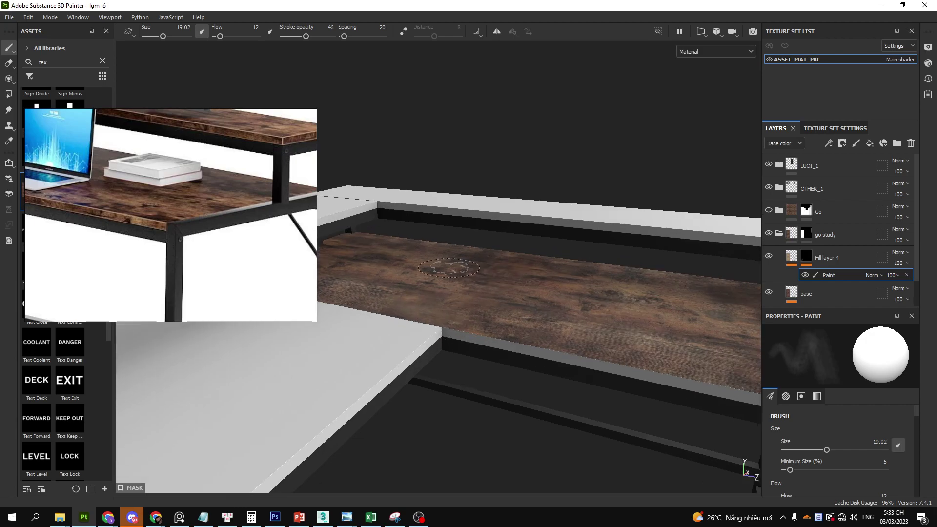
pyautogui.keyDown('alt'); pyautogui.moveTo(541, 302); pyautogui.dragTo(592, 293); pyautogui.keyUp('alt')
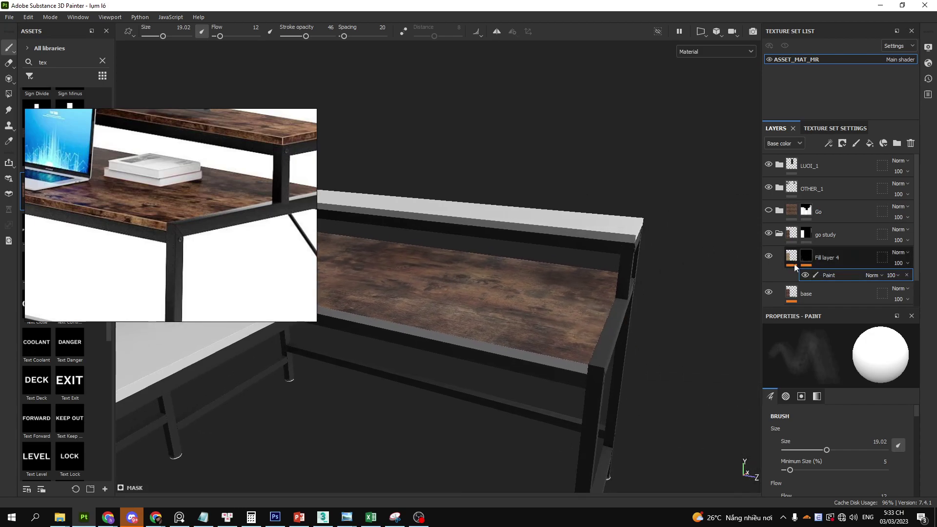
pyautogui.click(794, 264)
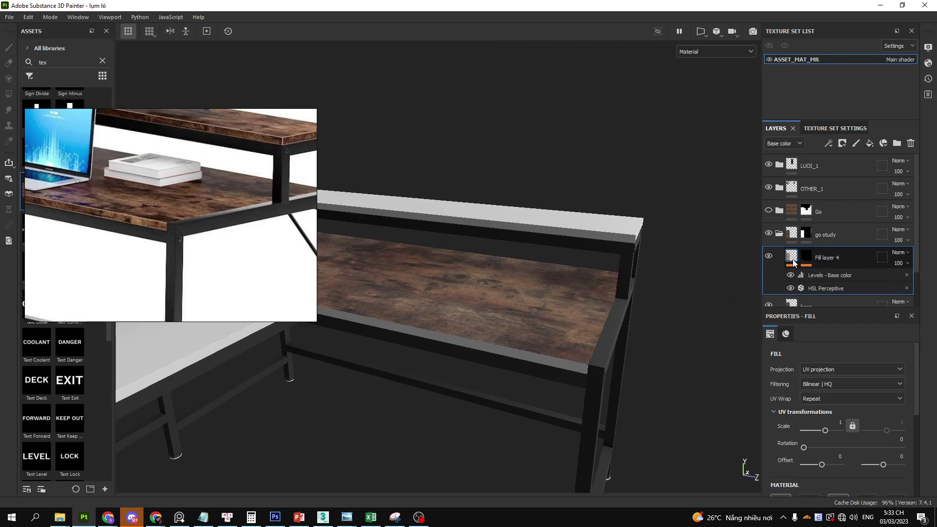
# Add Fill layer 5 above Fill layer 4 with height off and roughness at maximum.
pyautogui.click(870, 143)
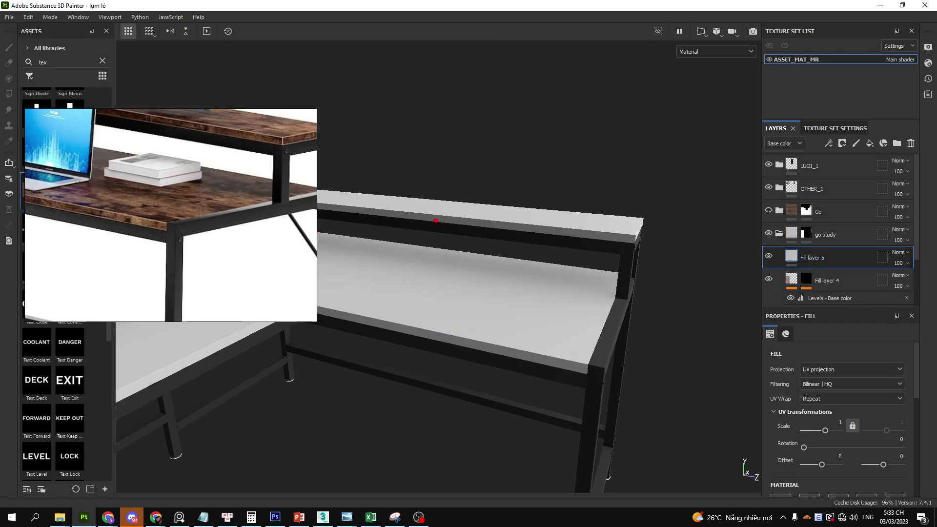
pyautogui.moveTo(434, 180); pyautogui.dragTo(239, 191)
pyautogui.press('p')
pyautogui.scroll(-2, 693, 248)
pyautogui.click(696, 248)
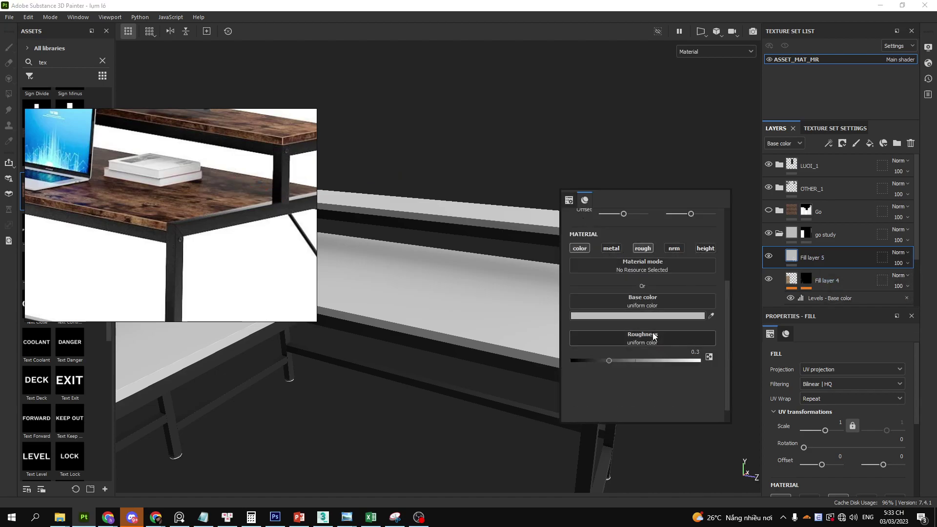
pyautogui.moveTo(610, 360); pyautogui.dragTo(771, 361)
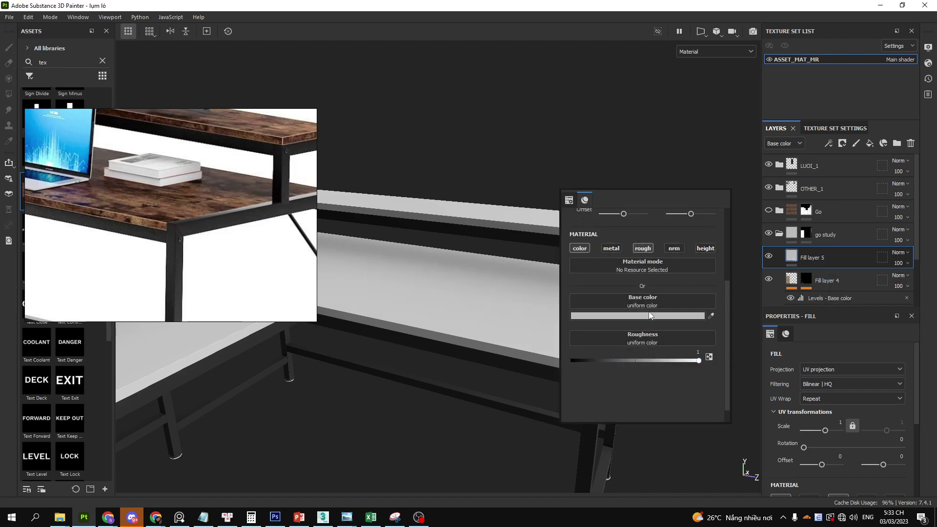
# Link Fill layer 5's base colour to the 'base' anchor point.
pyautogui.click(659, 299)
pyautogui.click(730, 309)
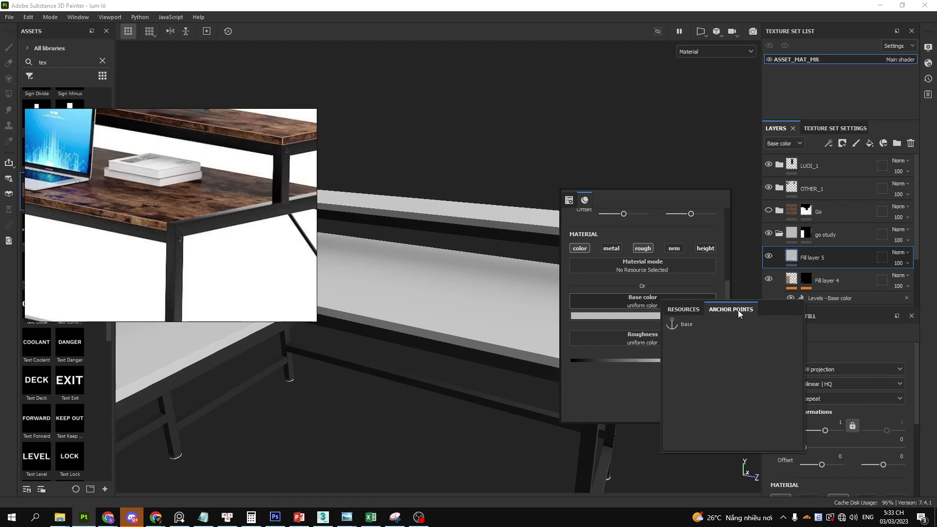
pyautogui.click(696, 323)
pyautogui.click(709, 299)
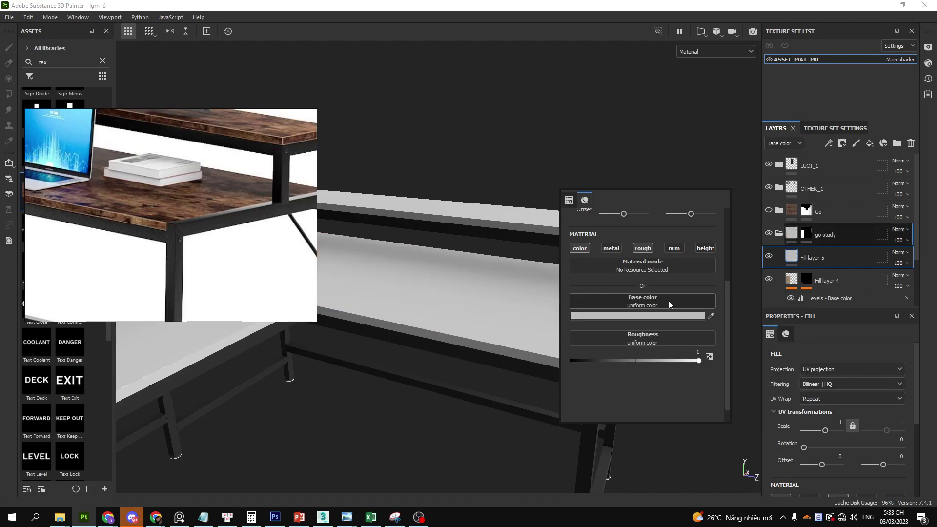
pyautogui.click(669, 301)
pyautogui.click(738, 310)
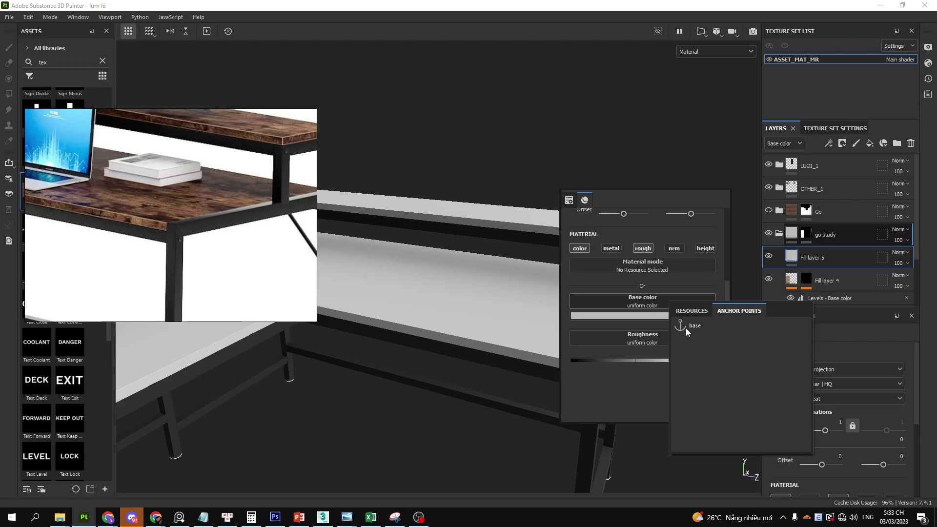
pyautogui.scroll(-3, 822, 289)
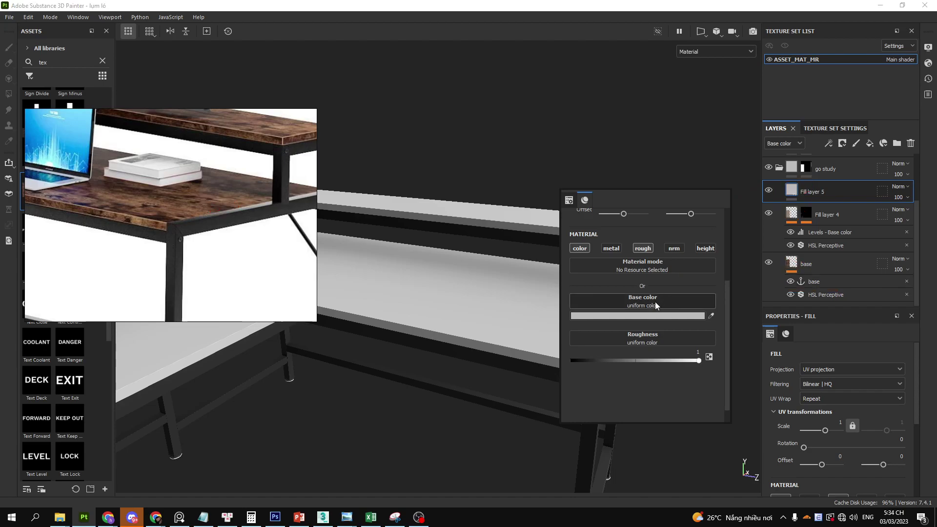
pyautogui.click(710, 316)
pyautogui.click(697, 327)
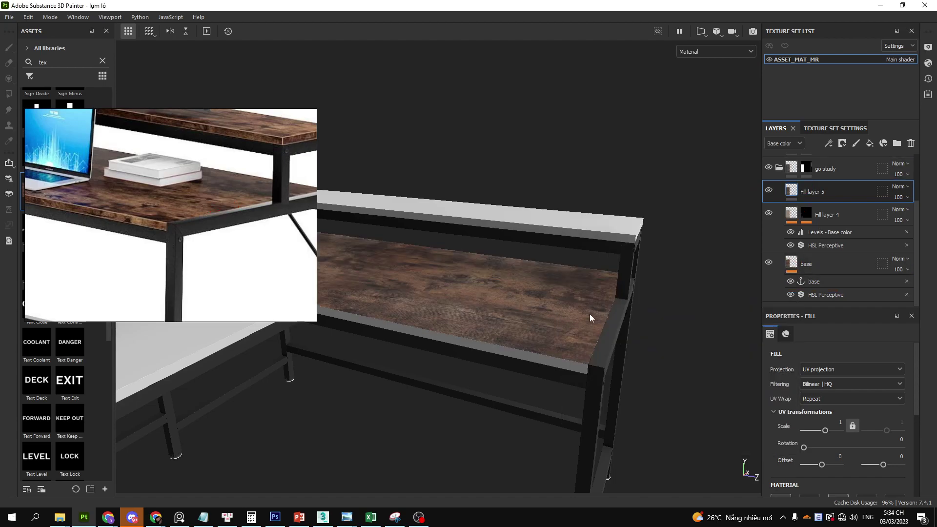
pyautogui.rightClick(793, 193)
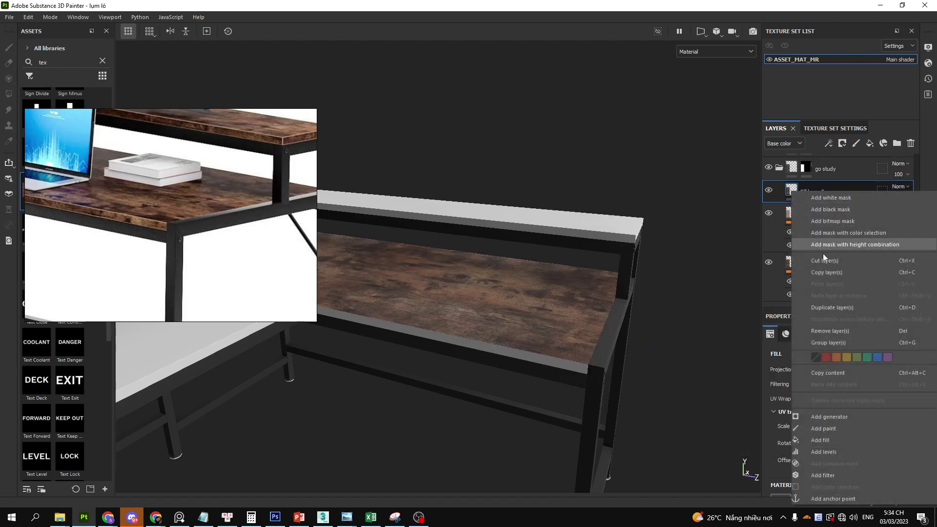
# Add an HSL Perceptive filter to Fill layer 5 with lightness lowered to 0.211.
pyautogui.click(828, 475)
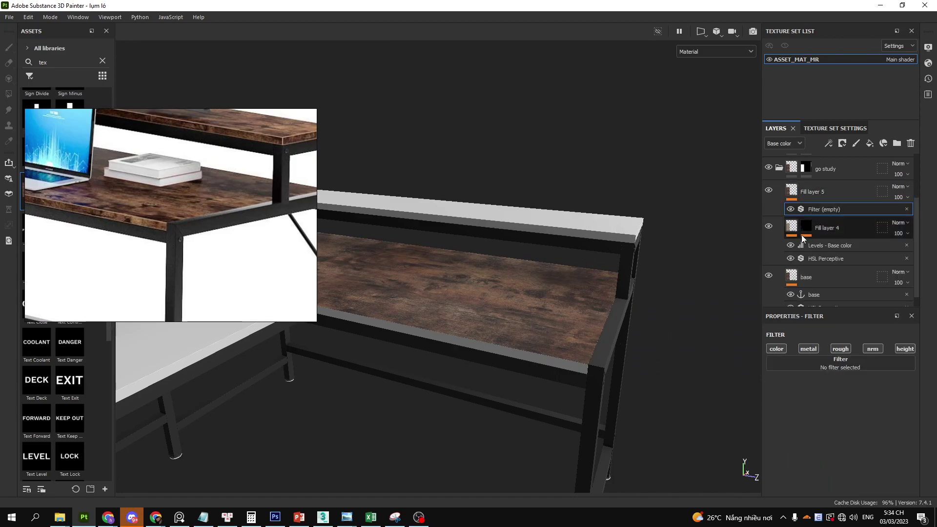
pyautogui.click(557, 235)
pyautogui.click(654, 359)
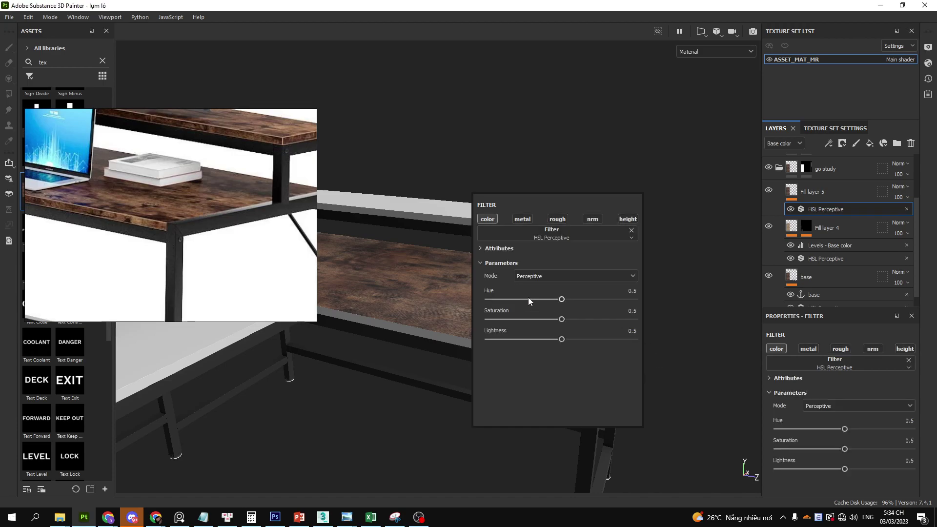
pyautogui.moveTo(561, 340)
pyautogui.mouseDown()
pyautogui.moveTo(587, 338)
pyautogui.moveTo(527, 342)
pyautogui.mouseUp()
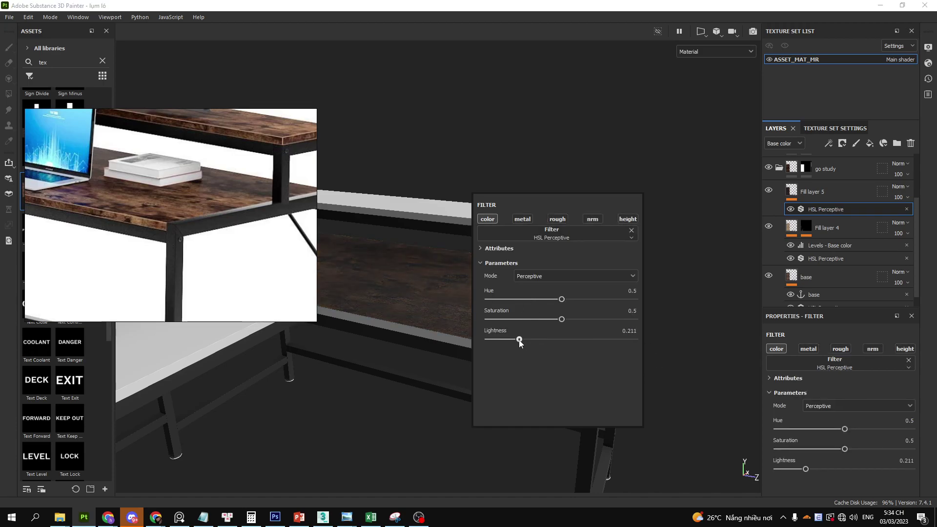
pyautogui.press('Delete')
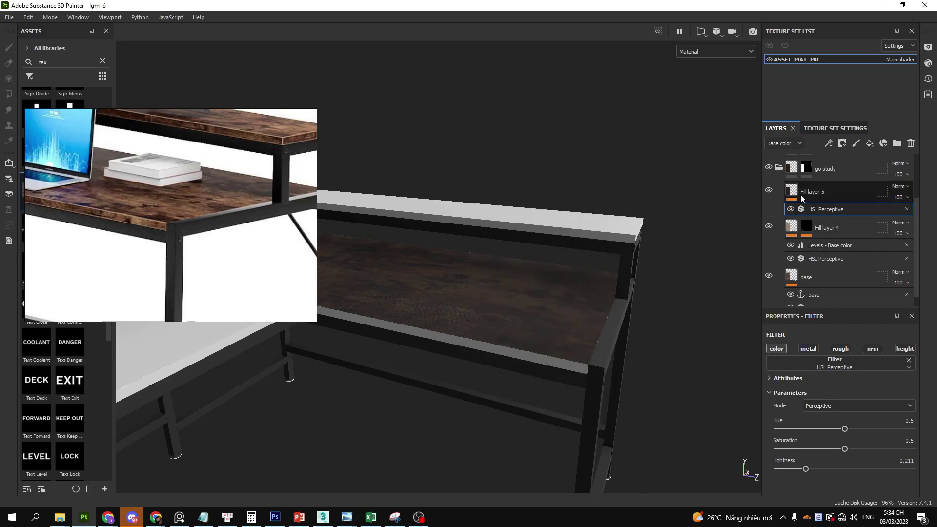
pyautogui.rightClick(800, 194)
# Give Fill layer 5 a black mask with a paint effect, framing the desk top.
pyautogui.click(850, 135)
pyautogui.rightClick(806, 191)
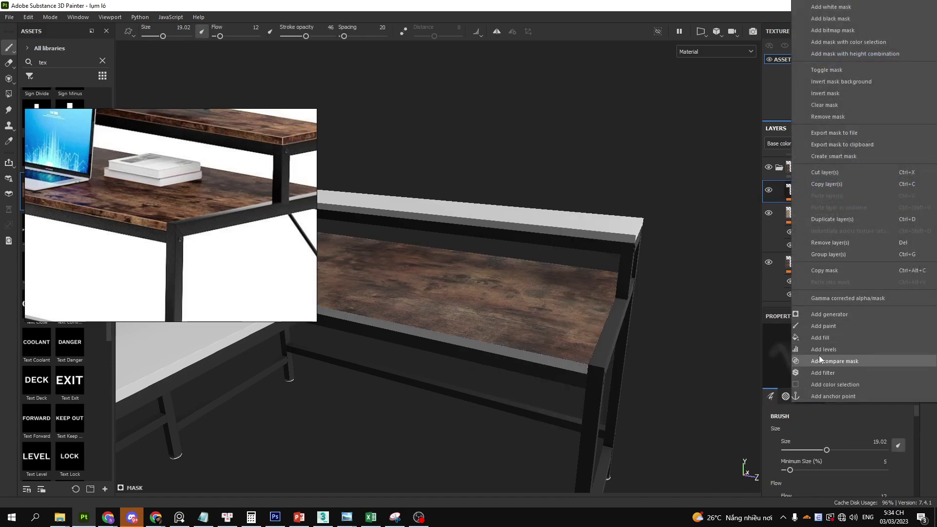
pyautogui.click(827, 331)
pyautogui.keyDown('alt'); pyautogui.moveTo(651, 256); pyautogui.dragTo(363, 191); pyautogui.keyUp('alt')
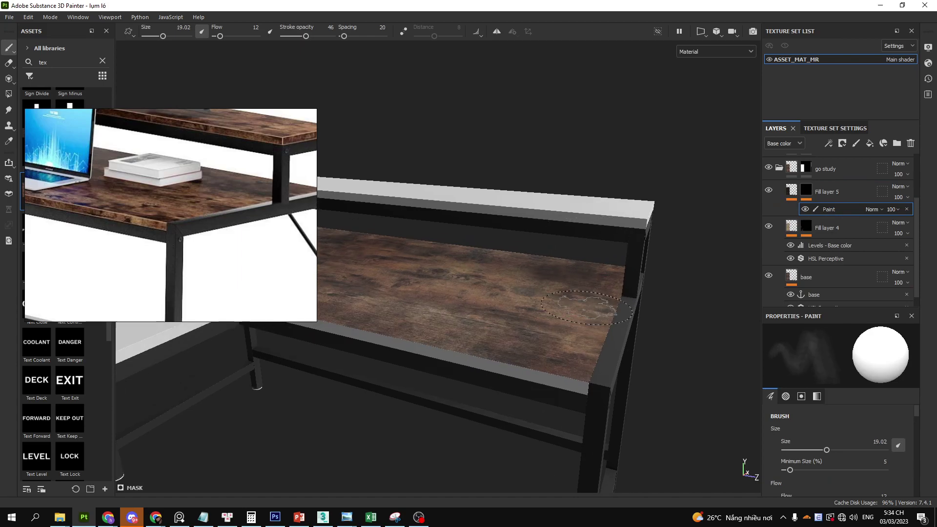
pyautogui.keyDown('ctrl'); pyautogui.moveTo(364, 190); pyautogui.dragTo(291, 175, button='right'); pyautogui.keyUp('ctrl')
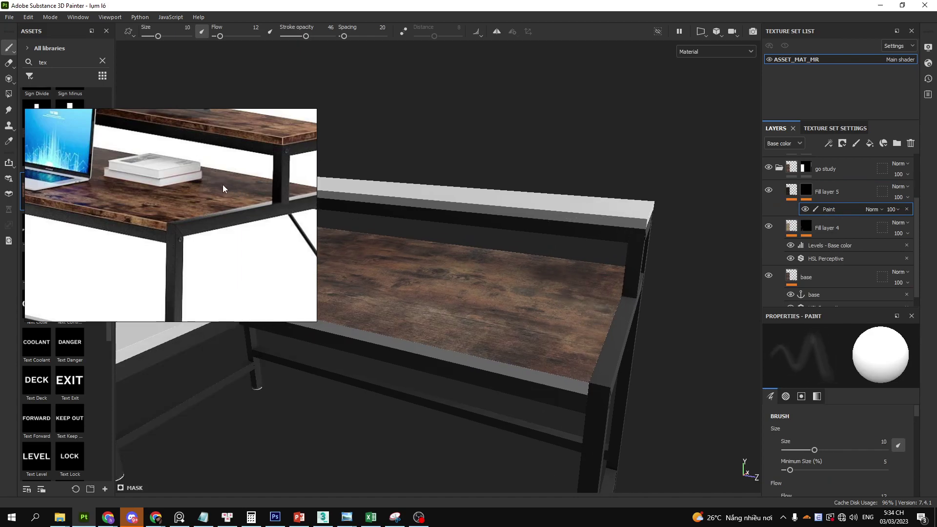
pyautogui.scroll(2, 227, 190)
pyautogui.scroll(2, 223, 198)
pyautogui.scroll(2, 598, 296)
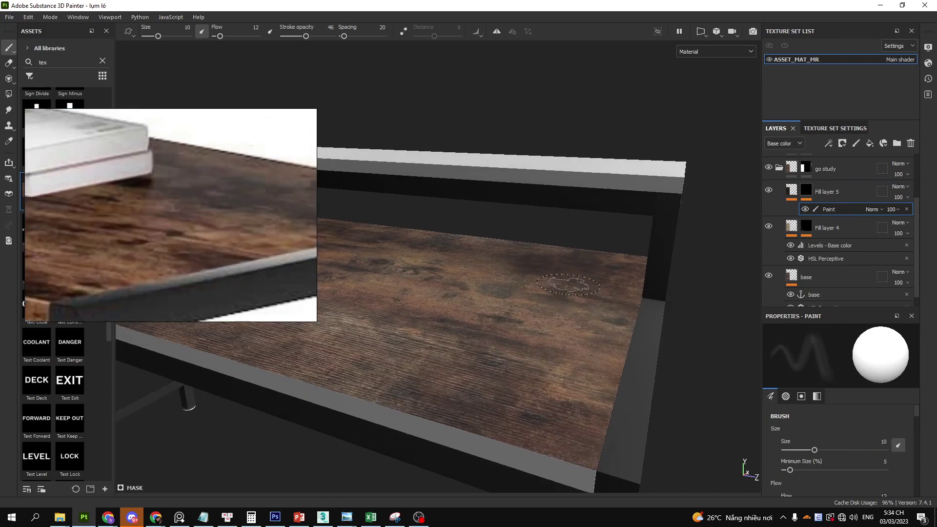
pyautogui.scroll(2, 521, 289)
# Set the brush flow to 73 and the brush size to about 19.
pyautogui.keyDown('ctrl'); pyautogui.moveTo(521, 289); pyautogui.dragTo(510, 288, button='right'); pyautogui.keyUp('ctrl')
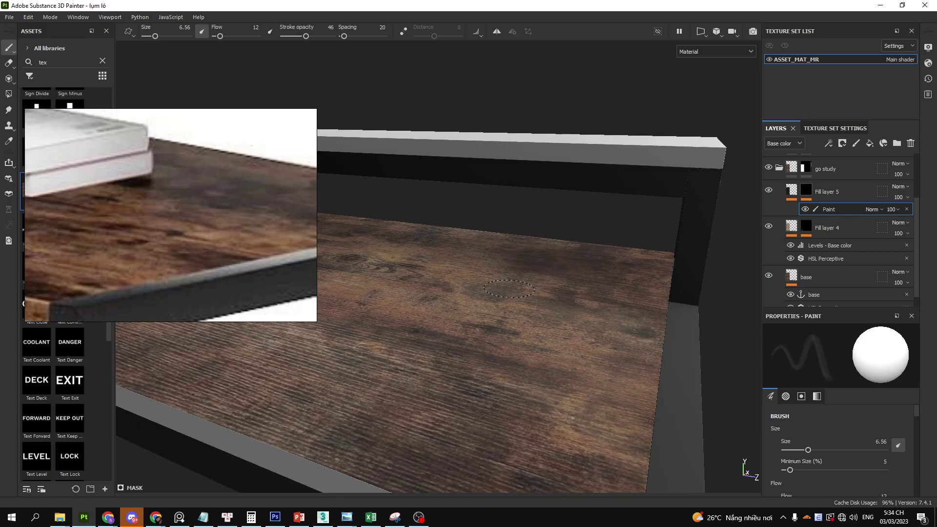
pyautogui.moveTo(224, 35); pyautogui.dragTo(231, 36)
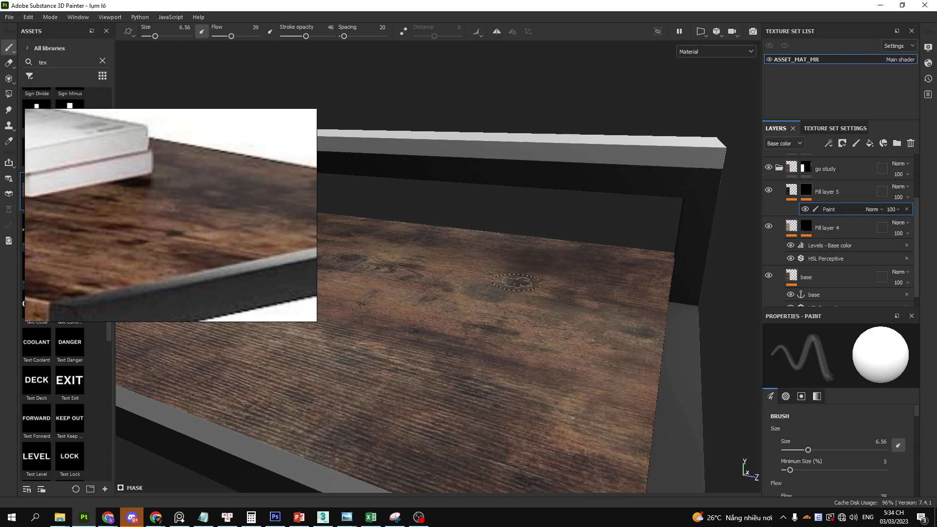
pyautogui.keyDown('ctrl'); pyautogui.moveTo(554, 282); pyautogui.dragTo(570, 282, button='right'); pyautogui.keyUp('ctrl')
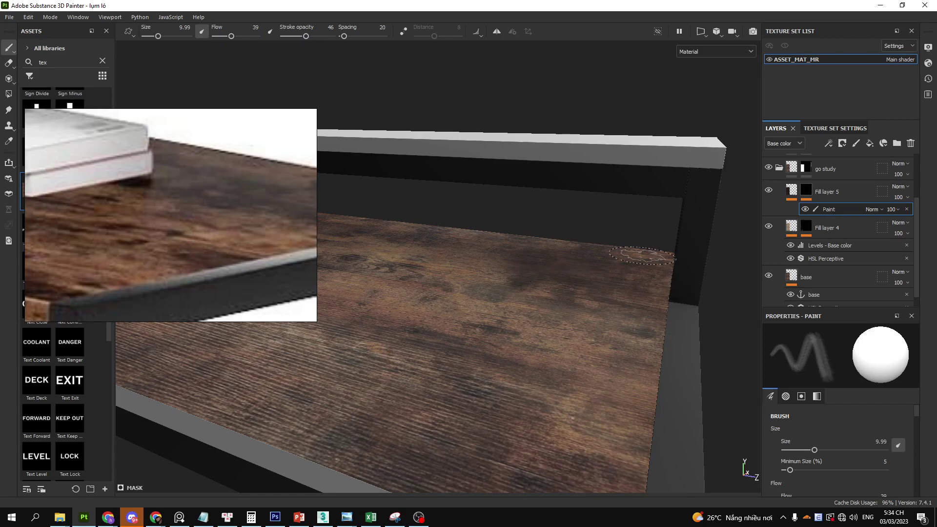
pyautogui.moveTo(231, 36); pyautogui.dragTo(245, 36)
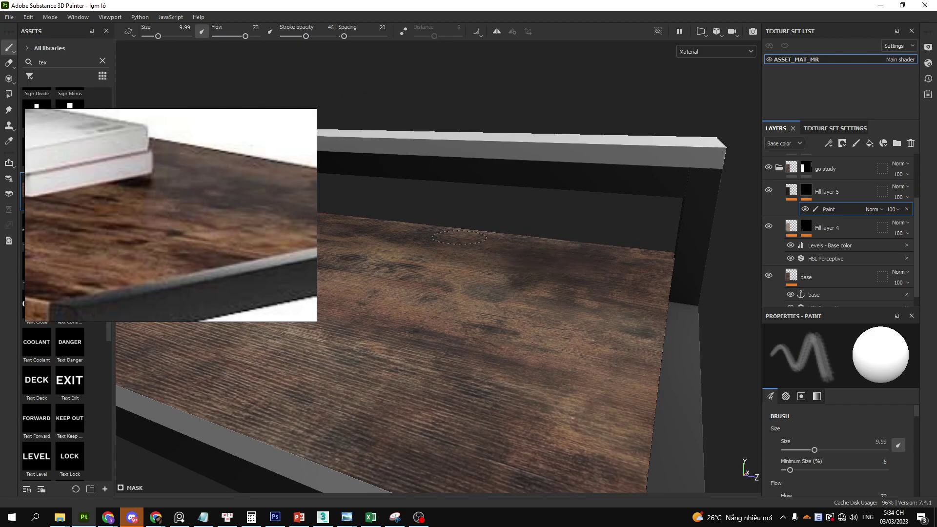
pyautogui.scroll(-3, 524, 250)
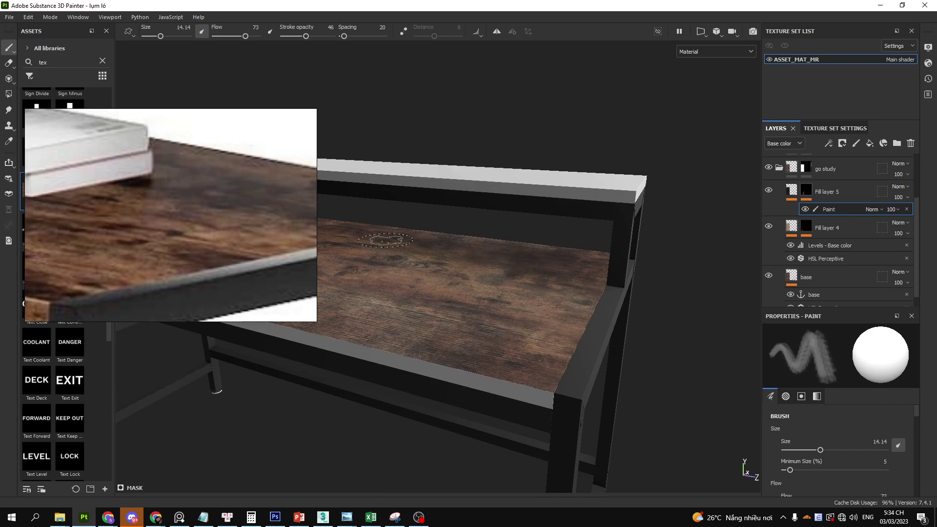
pyautogui.press(']')
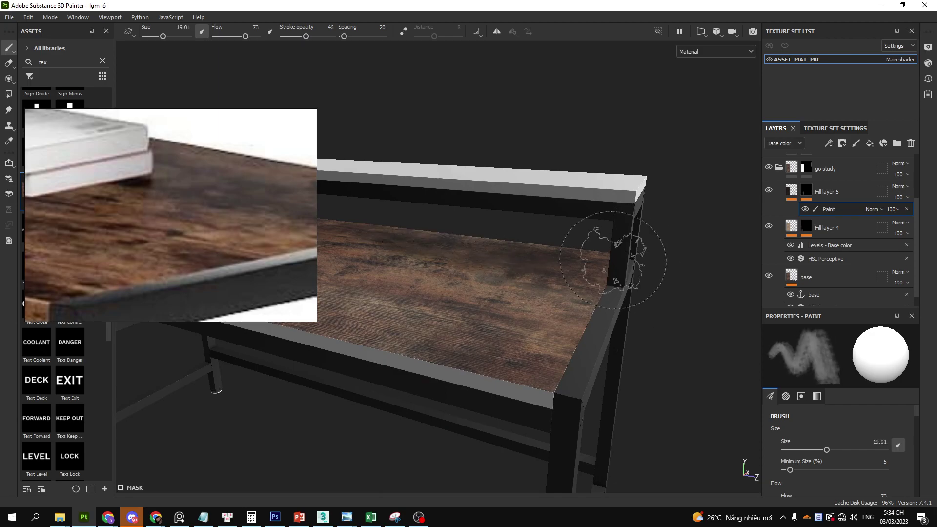
# Restore the paint effect's opacity to 100 and enlarge the brush to about 31.
pyautogui.click(895, 210)
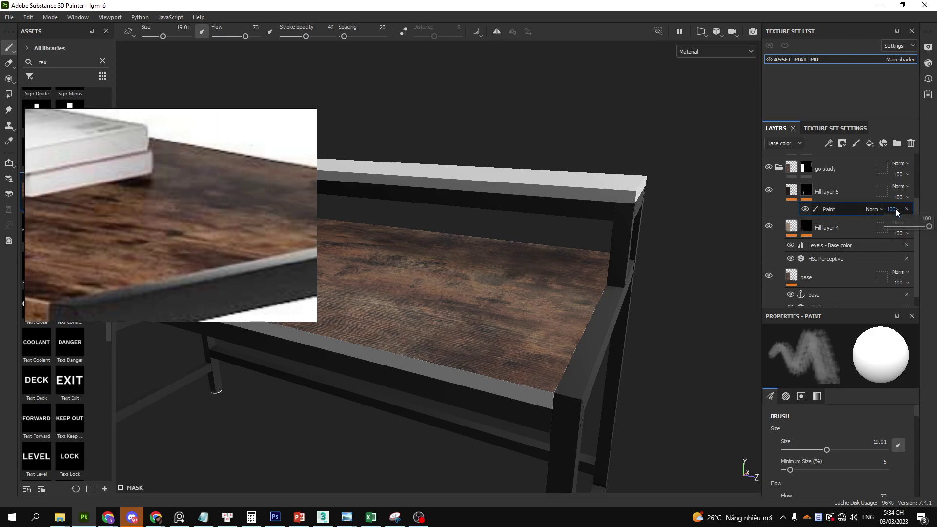
pyautogui.click(929, 228)
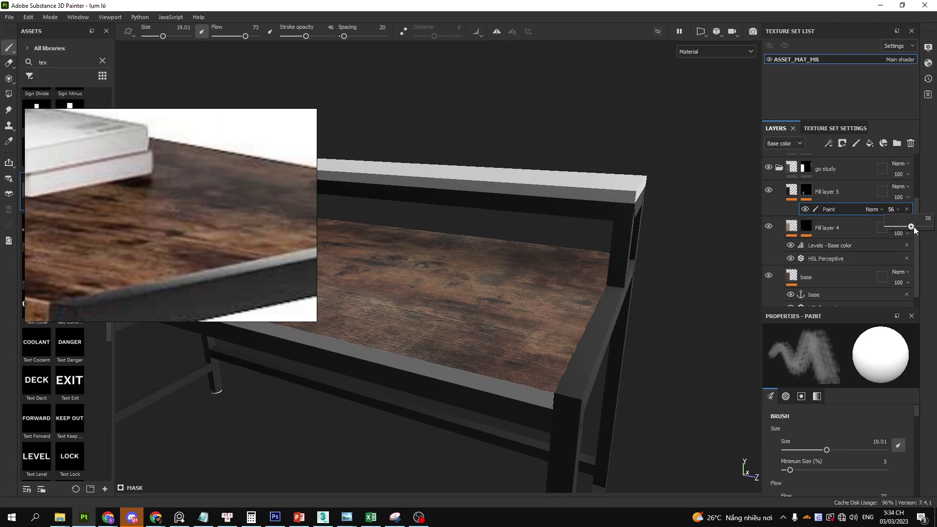
pyautogui.moveTo(914, 229); pyautogui.dragTo(929, 227)
pyautogui.keyDown('alt'); pyautogui.moveTo(518, 258); pyautogui.dragTo(528, 245); pyautogui.keyUp('alt')
pyautogui.press(']')
pyautogui.press(']')
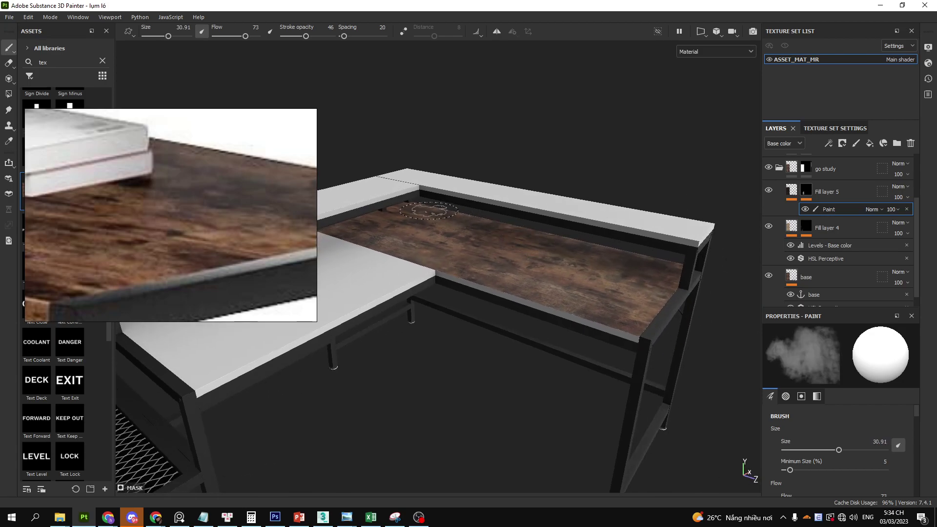
pyautogui.moveTo(442, 229)
pyautogui.keyDown('alt'); pyautogui.mouseDown()
pyautogui.moveTo(495, 244)
pyautogui.moveTo(515, 237)
pyautogui.moveTo(301, 212)
pyautogui.mouseUp(); pyautogui.keyUp('alt')
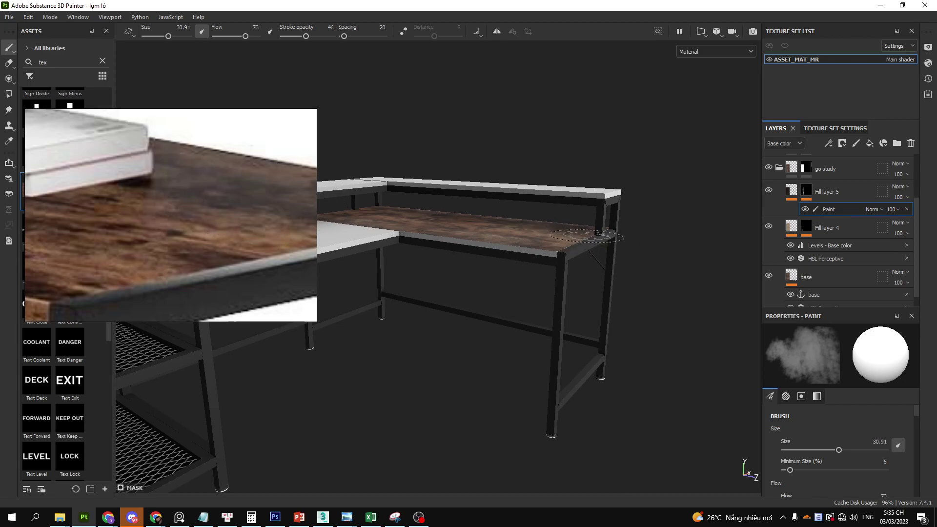
# Zoom in and paint a dark band toward the desk edge, then shrink the brush.
pyautogui.scroll(3, 585, 244)
pyautogui.scroll(3, 586, 244)
pyautogui.moveTo(548, 276)
pyautogui.keyDown('ctrl'); pyautogui.mouseDown(button='right')
pyautogui.moveTo(517, 276)
pyautogui.moveTo(537, 308)
pyautogui.mouseUp(button='right'); pyautogui.keyUp('ctrl')
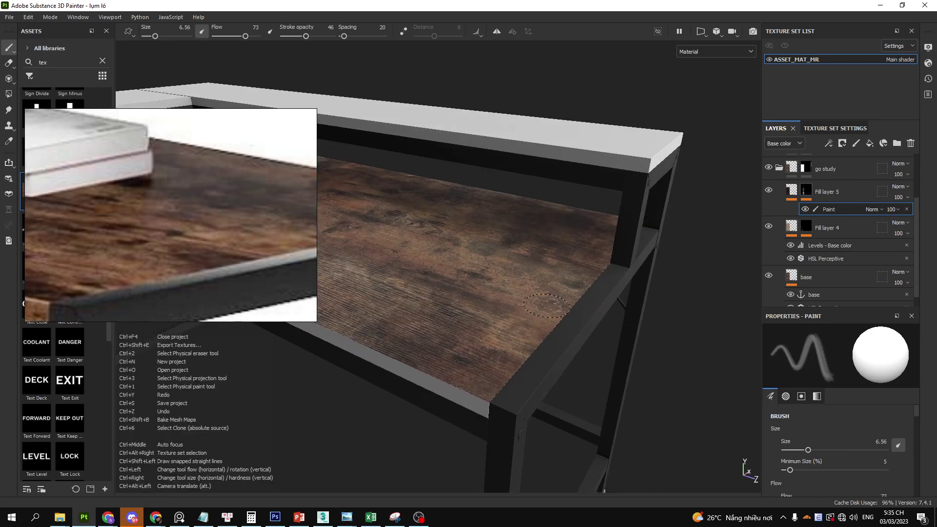
pyautogui.scroll(2, 546, 312)
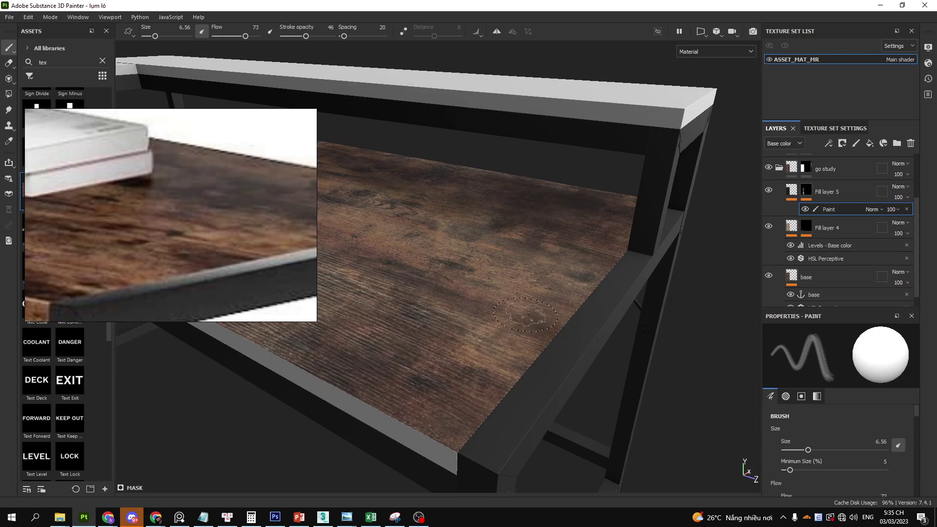
pyautogui.scroll(2, 561, 324)
pyautogui.scroll(2, 561, 345)
pyautogui.scroll(2, 606, 397)
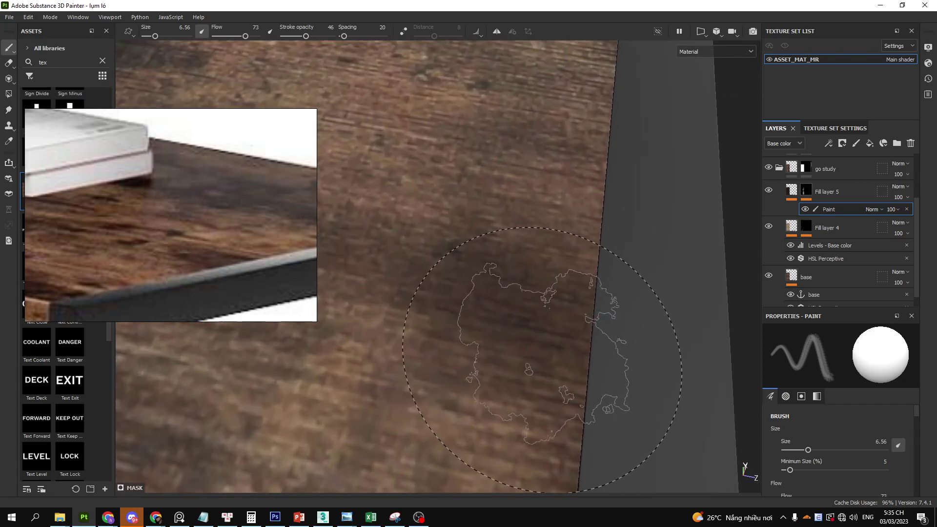
pyautogui.scroll(1, 606, 397)
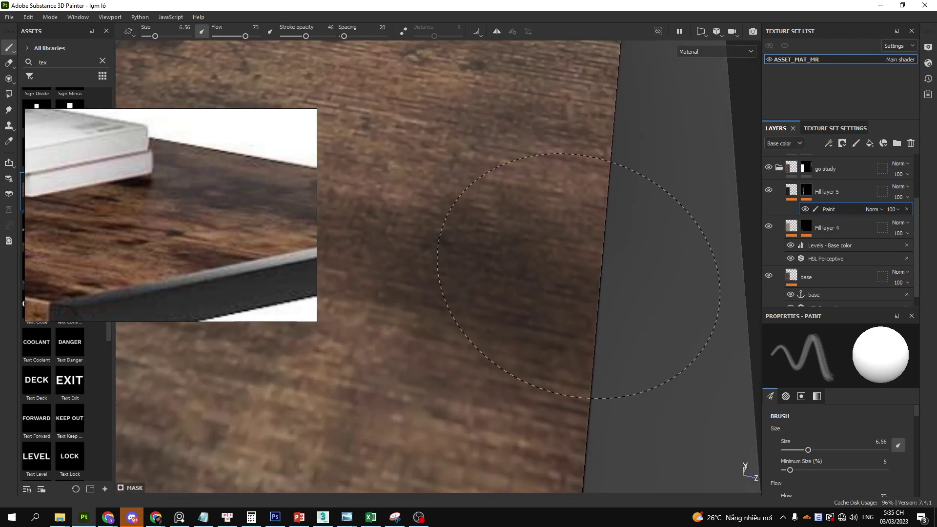
pyautogui.scroll(-3, 518, 264)
pyautogui.moveTo(481, 259); pyautogui.dragTo(573, 253)
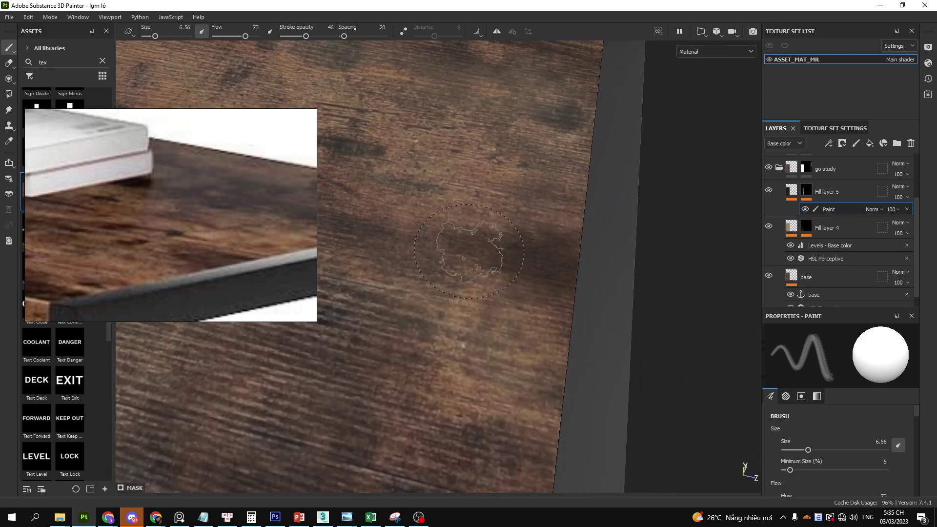
pyautogui.keyDown('ctrl'); pyautogui.moveTo(573, 253); pyautogui.dragTo(502, 262, button='right'); pyautogui.keyUp('ctrl')
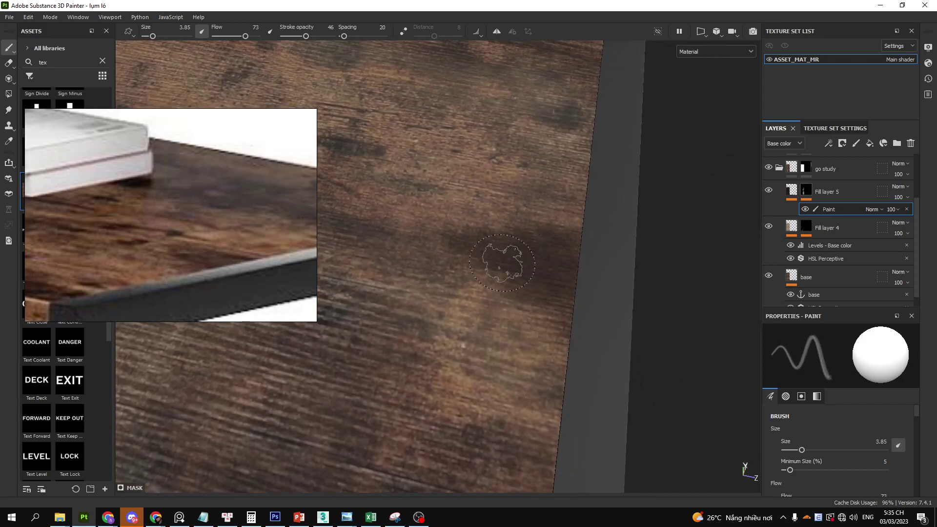
pyautogui.scroll(2, 183, 253)
pyautogui.scroll(2, 183, 254)
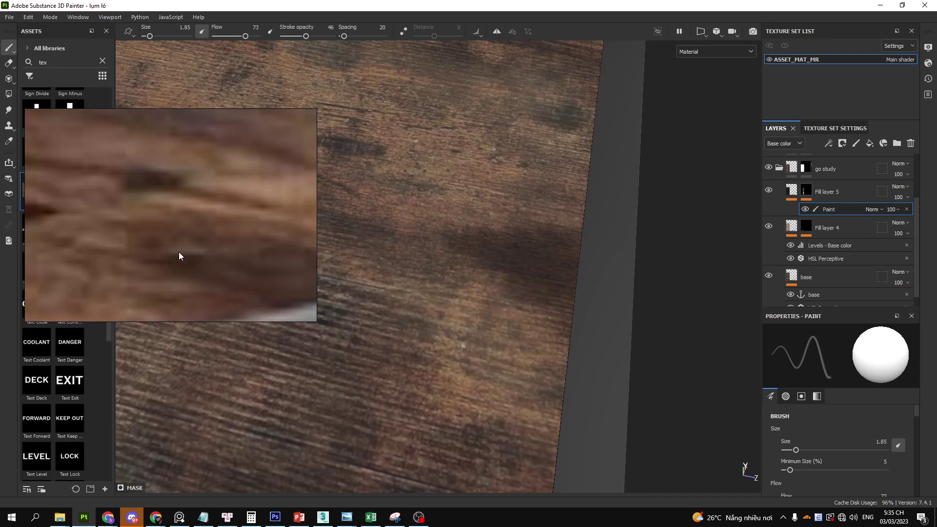
# Duplicate Fill layer 5, clear the copy's mask, and drop its HSL Perceptive lightness to 0.084.
pyautogui.click(795, 195)
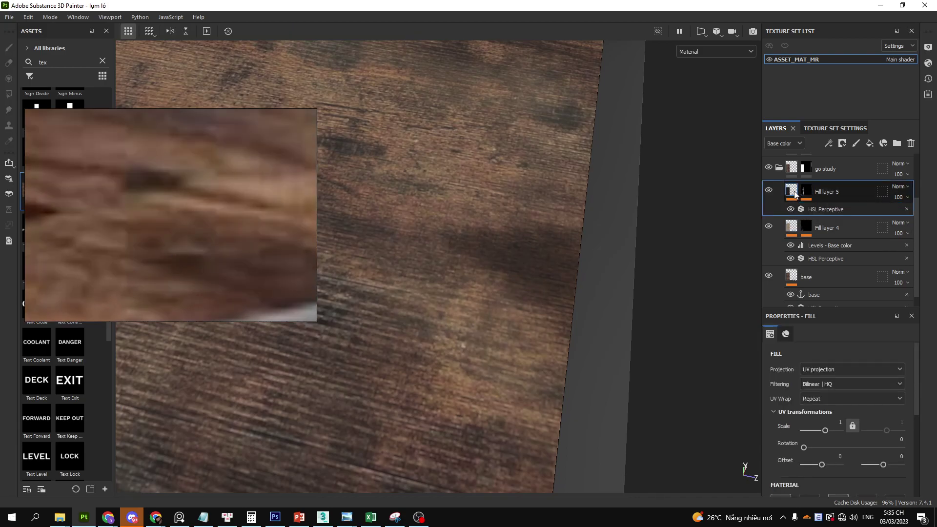
pyautogui.hotkey('ctrl', 'd')
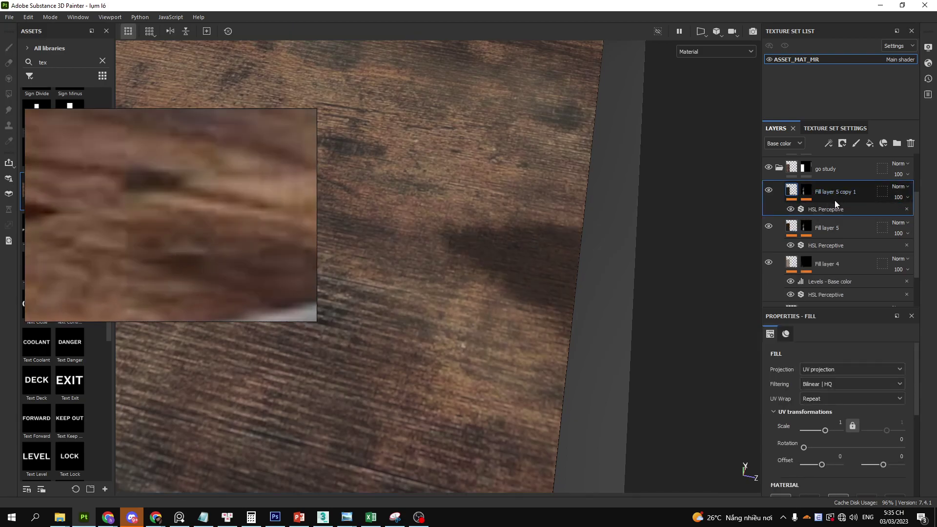
pyautogui.click(824, 209)
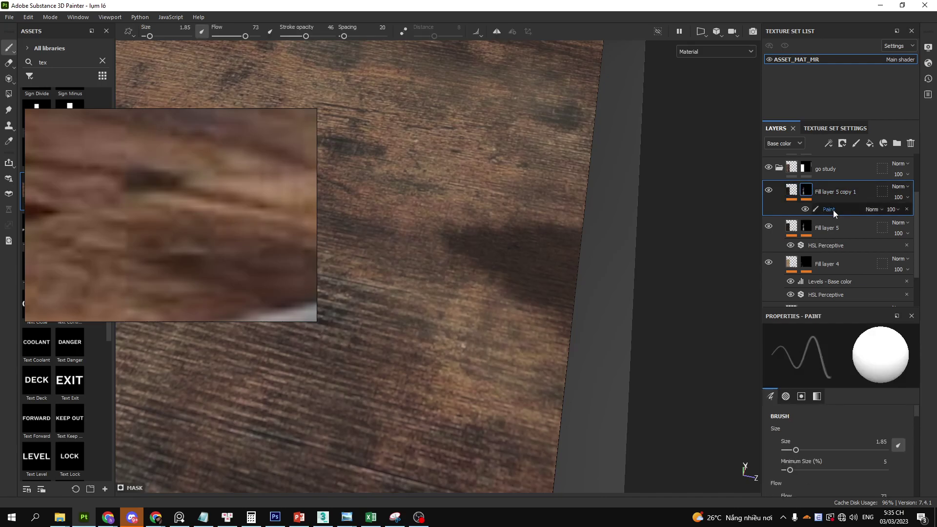
pyautogui.rightClick(793, 192)
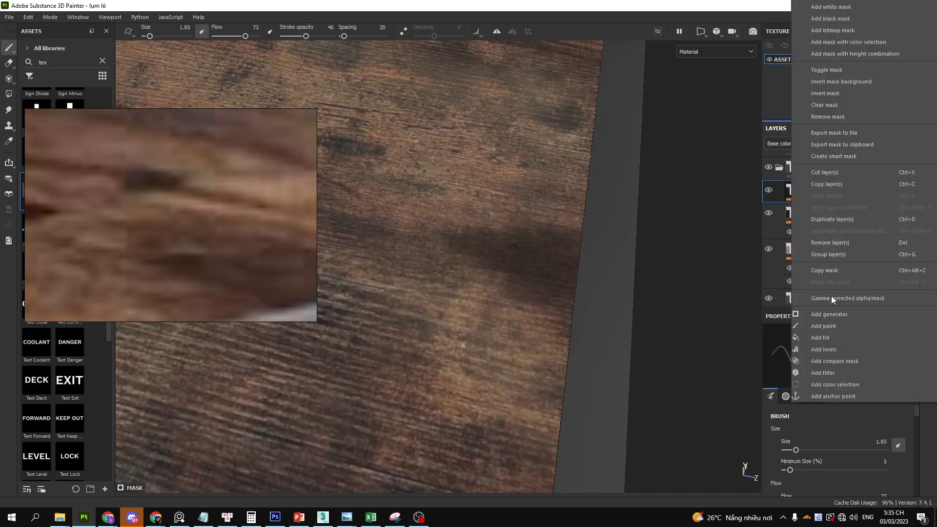
pyautogui.click(823, 334)
pyautogui.click(824, 210)
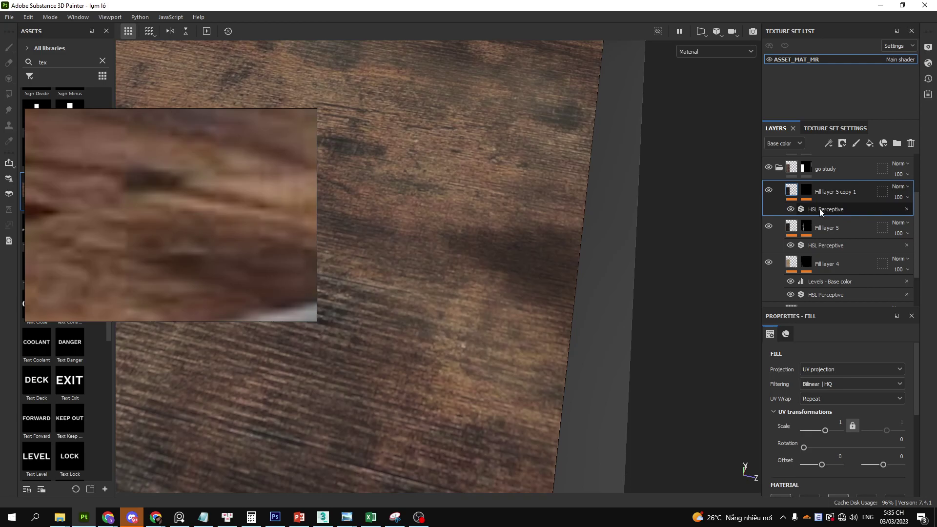
pyautogui.click(818, 209)
pyautogui.moveTo(570, 306); pyautogui.dragTo(555, 305)
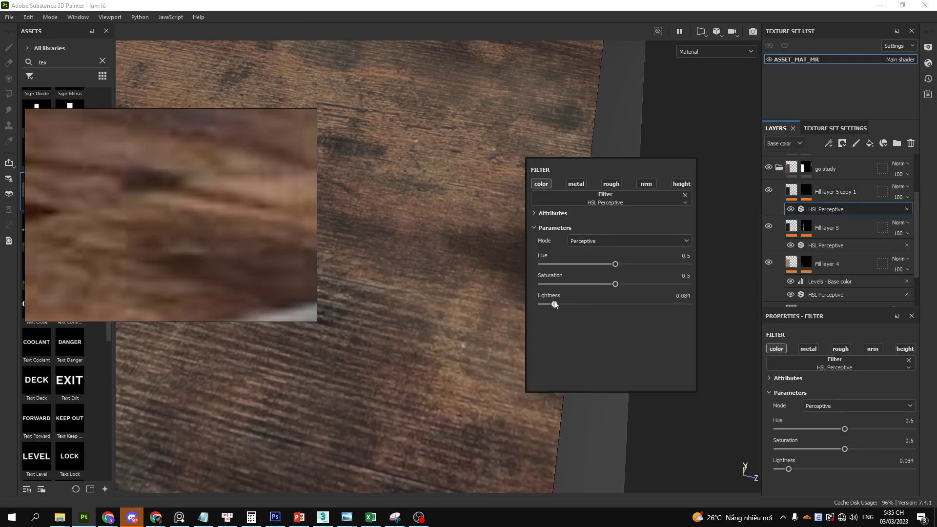
pyautogui.click(827, 210)
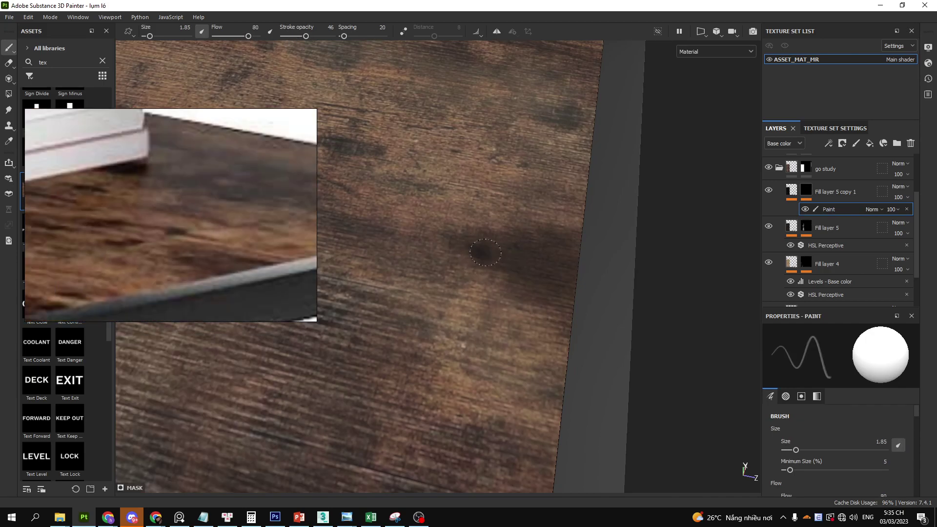
# Shrink the brush and orbit to a top-down view of the tabletop for dabbing knot spots.
pyautogui.keyDown('alt'); pyautogui.moveTo(486, 253); pyautogui.dragTo(488, 230); pyautogui.keyUp('alt')
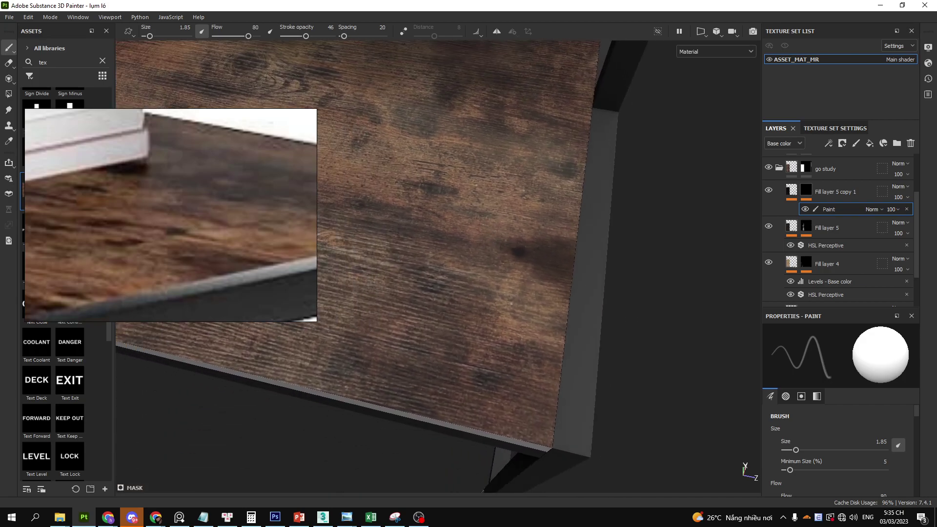
pyautogui.moveTo(447, 221)
pyautogui.keyDown('ctrl'); pyautogui.mouseDown(button='right')
pyautogui.moveTo(380, 203)
pyautogui.moveTo(430, 208)
pyautogui.mouseUp(button='right'); pyautogui.keyUp('ctrl')
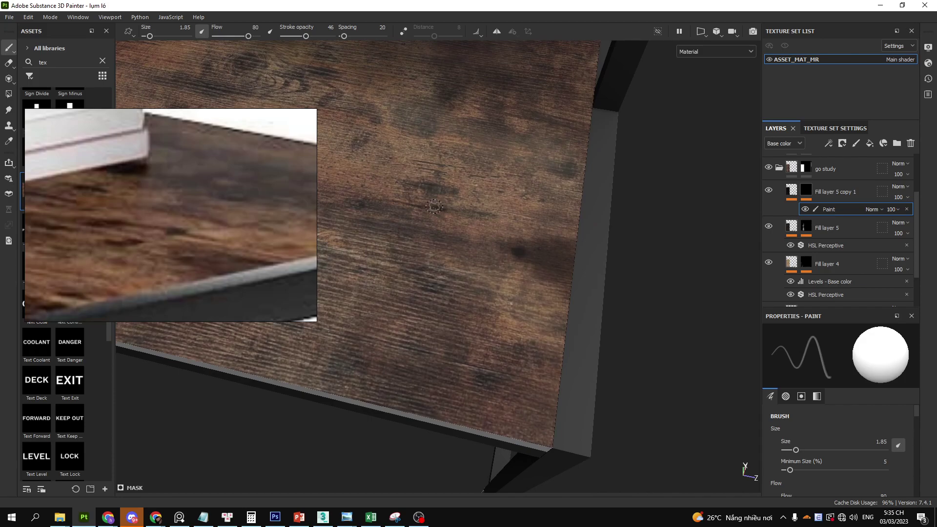
pyautogui.moveTo(434, 208)
pyautogui.keyDown('alt'); pyautogui.mouseDown()
pyautogui.moveTo(498, 325)
pyautogui.moveTo(612, 257)
pyautogui.mouseUp(); pyautogui.keyUp('alt')
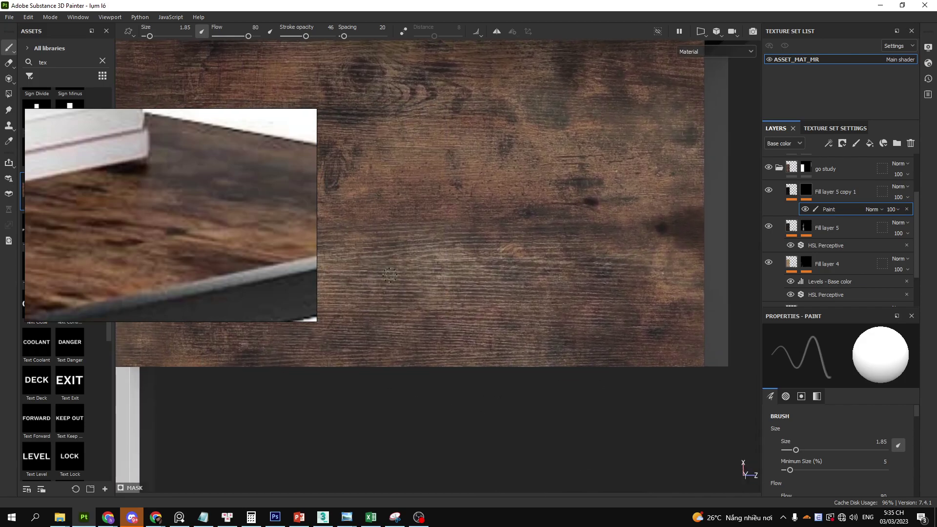
pyautogui.moveTo(415, 256); pyautogui.dragTo(388, 272)
pyautogui.moveTo(508, 174); pyautogui.dragTo(532, 145)
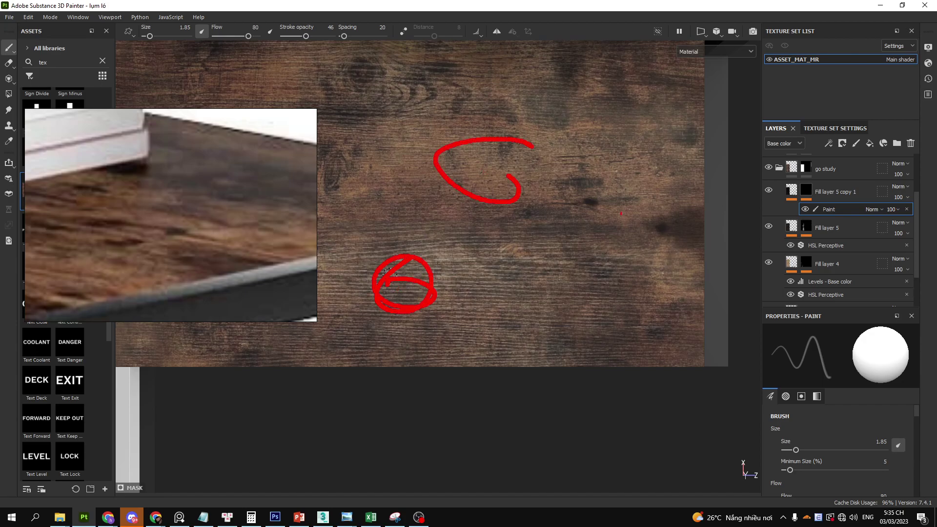
pyautogui.moveTo(699, 222); pyautogui.dragTo(690, 228)
pyautogui.press('Escape')
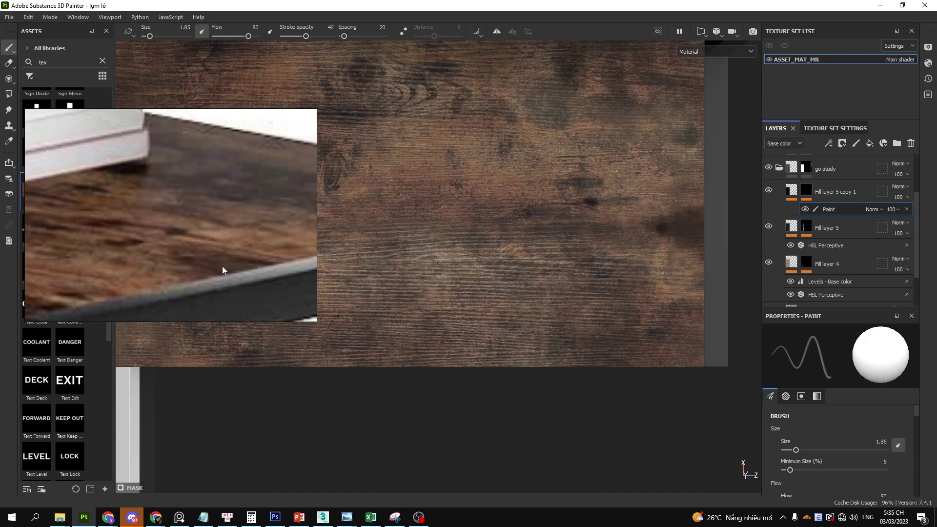
pyautogui.scroll(3, 576, 267)
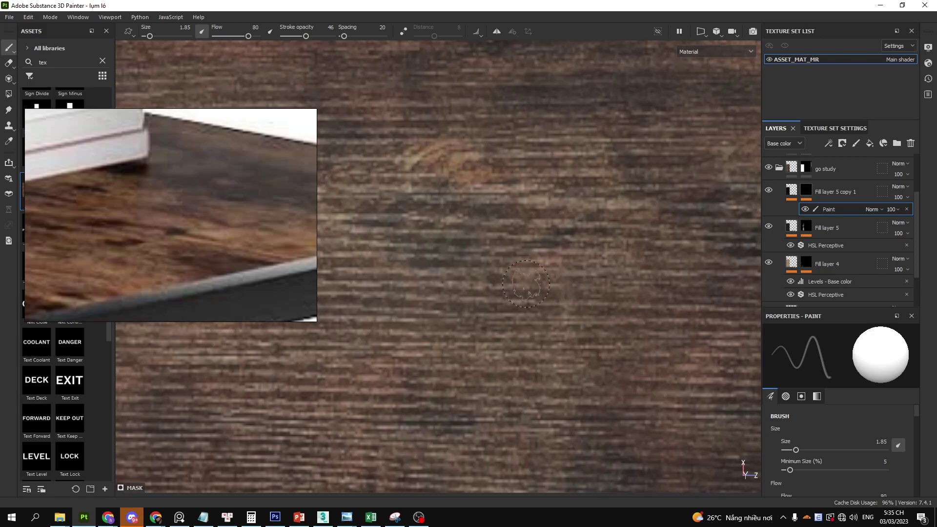
pyautogui.scroll(2, 537, 288)
pyautogui.hotkey('ctrl', '2')
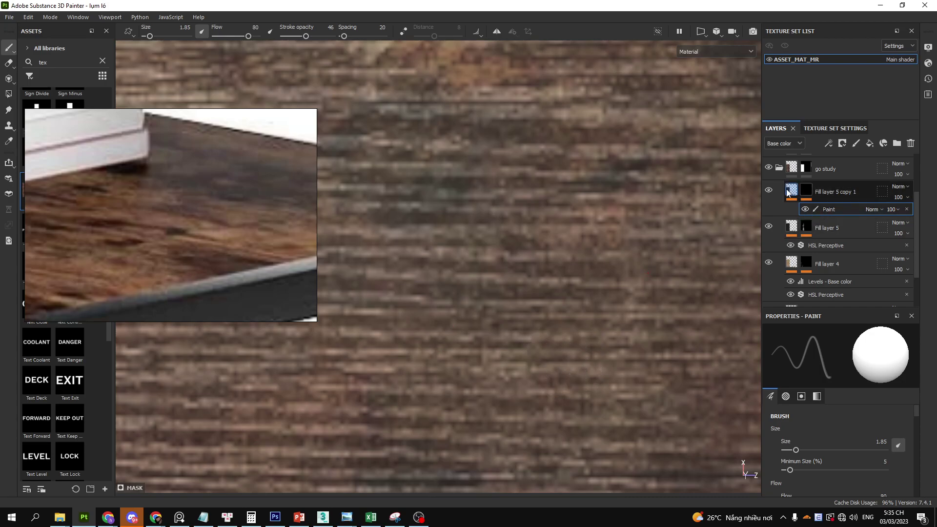
# Step through Fill layers 5 copy 1, 5 and 4, then reopen the Go folder and select Fill layer 1.
pyautogui.click(805, 195)
pyautogui.click(791, 227)
pyautogui.click(814, 264)
pyautogui.scroll(3, 826, 250)
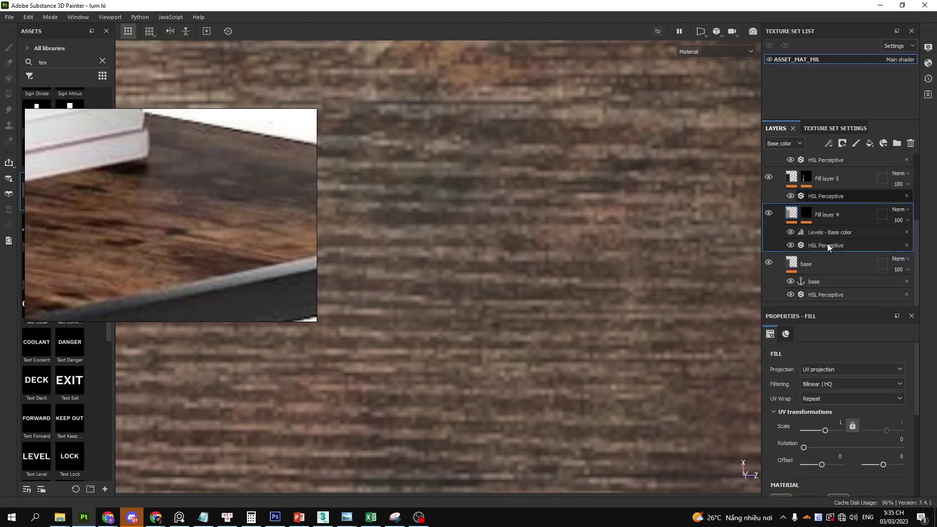
pyautogui.scroll(1, 825, 250)
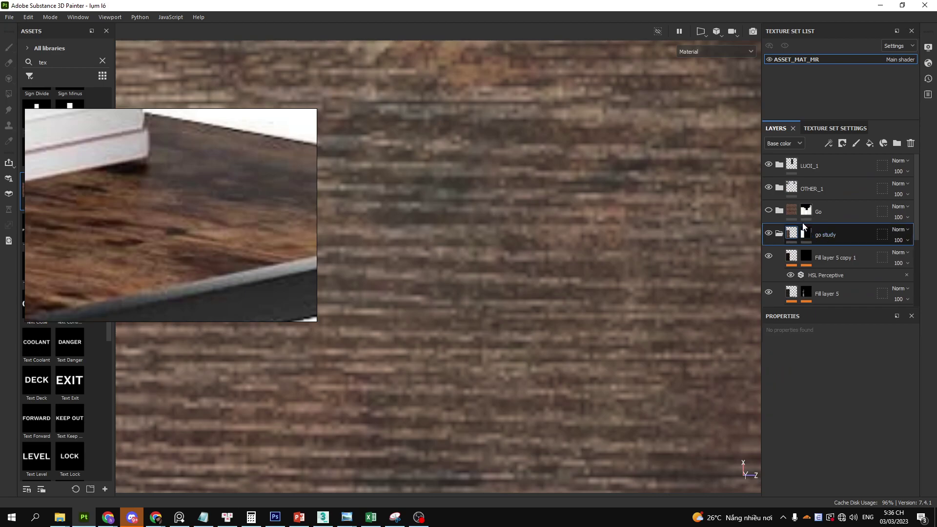
pyautogui.click(779, 209)
pyautogui.scroll(-5, 603, 236)
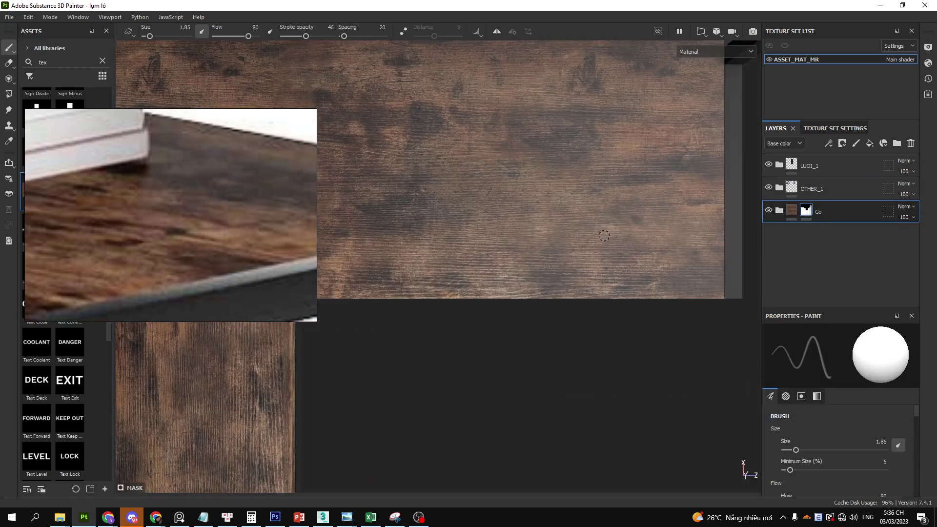
pyautogui.moveTo(604, 235)
pyautogui.keyDown('alt'); pyautogui.mouseDown()
pyautogui.moveTo(646, 238)
pyautogui.moveTo(728, 219)
pyautogui.mouseUp(); pyautogui.keyUp('alt')
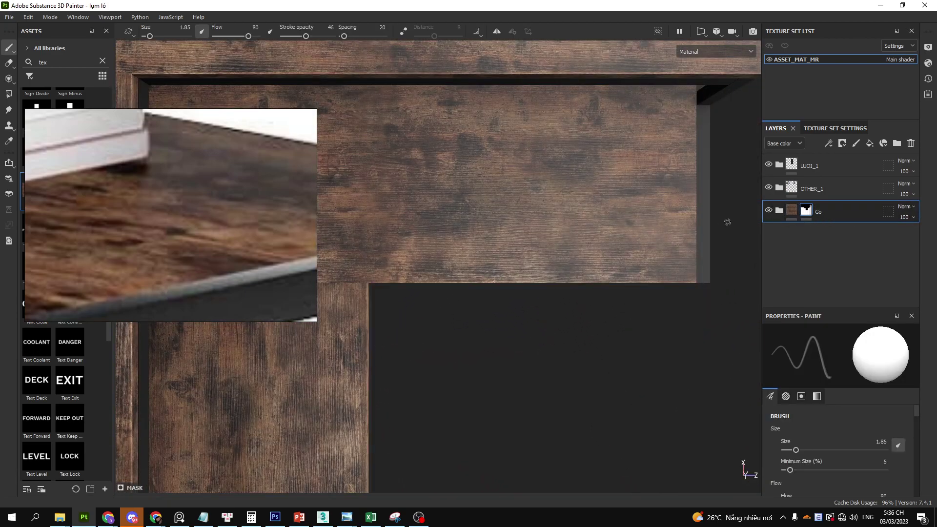
pyautogui.click(779, 209)
pyautogui.scroll(-2, 790, 219)
pyautogui.click(817, 283)
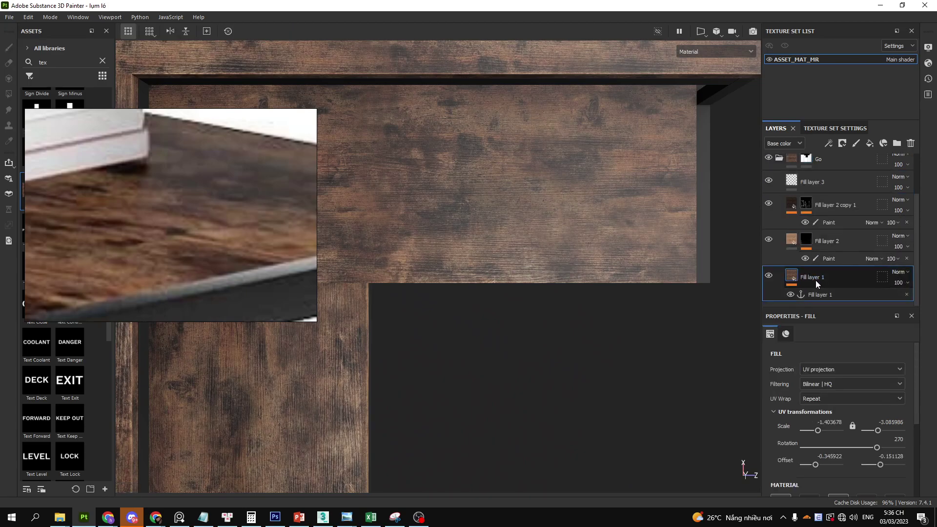
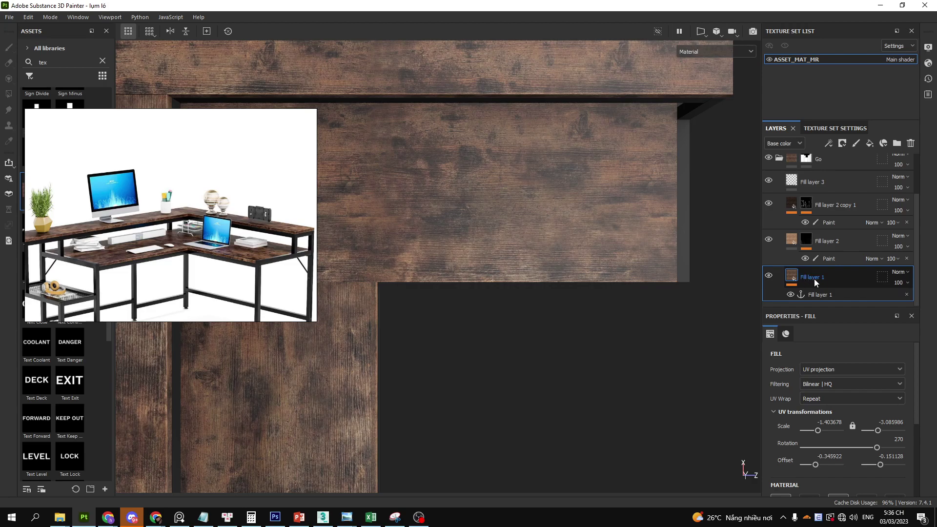
# Inspect Fill layers 1 and 2, comparing the wood with Fill layer 2 copy 1 hidden and shown.
pyautogui.click(824, 296)
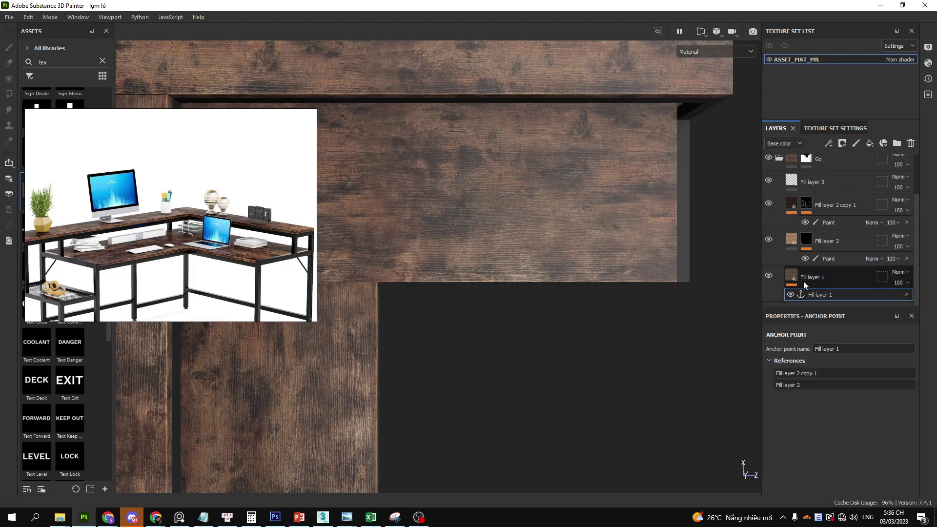
pyautogui.click(791, 240)
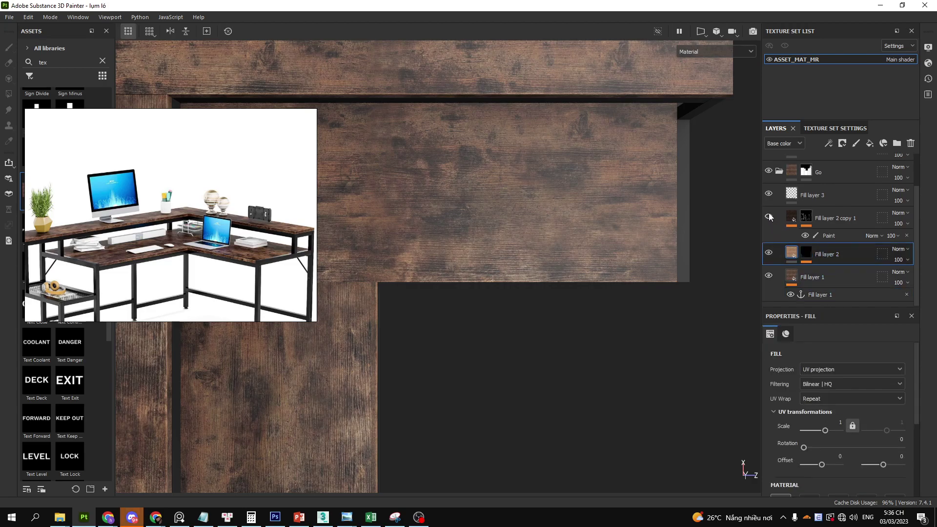
pyautogui.click(769, 216)
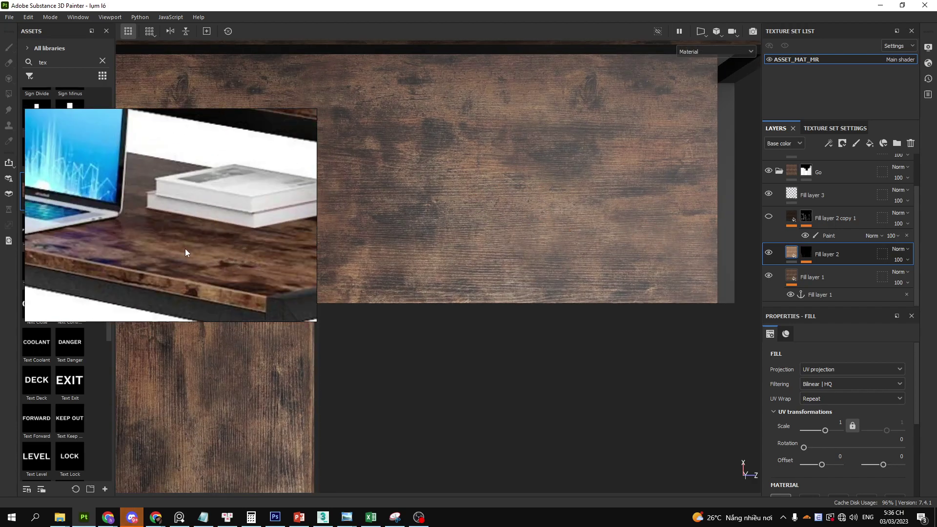
pyautogui.click(768, 217)
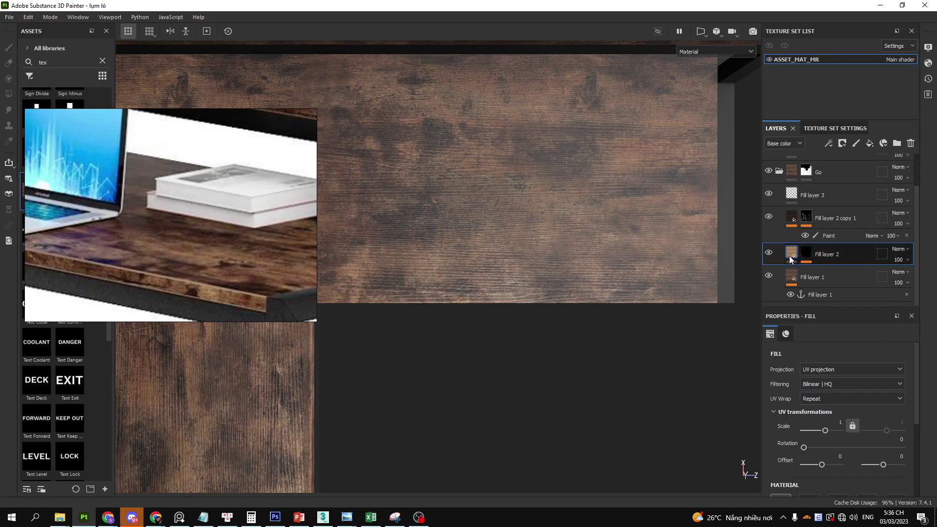
pyautogui.click(791, 254)
pyautogui.click(581, 271)
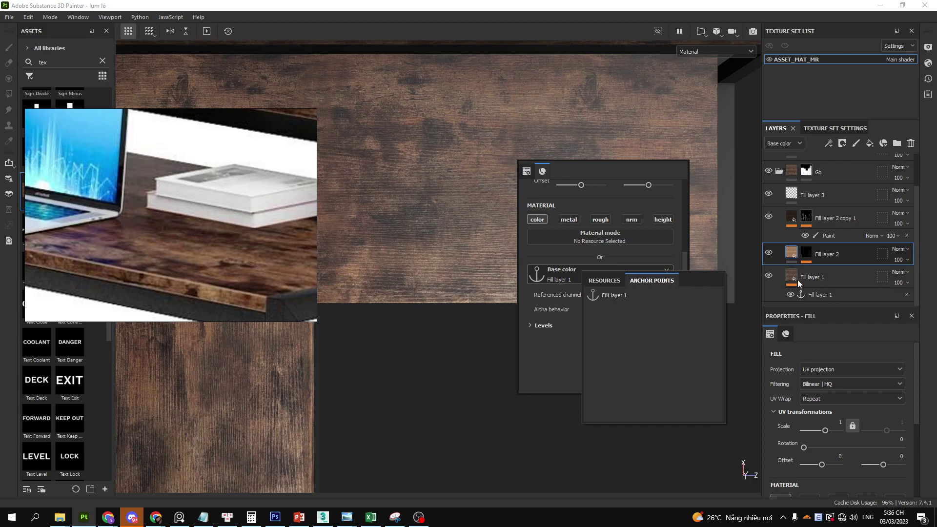
pyautogui.press('Escape')
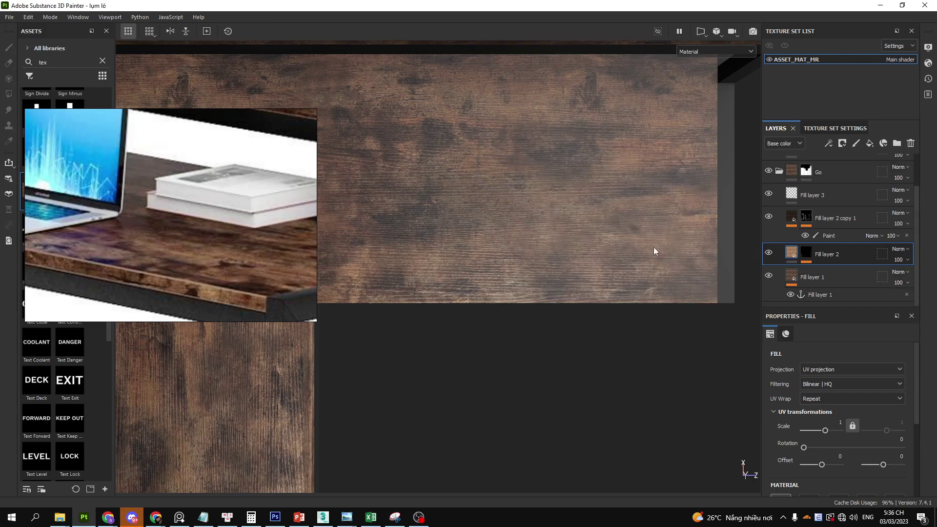
# Add a paint effect to Fill layer 2's mask, then compare Fill layer 2 copy 1 with its mask off and on.
pyautogui.rightClick(806, 252)
pyautogui.click(820, 272)
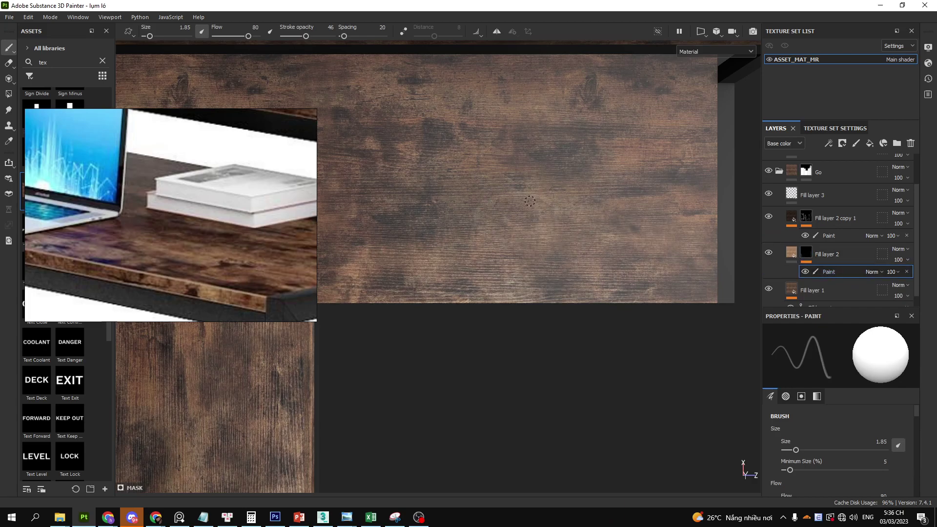
pyautogui.click(794, 219)
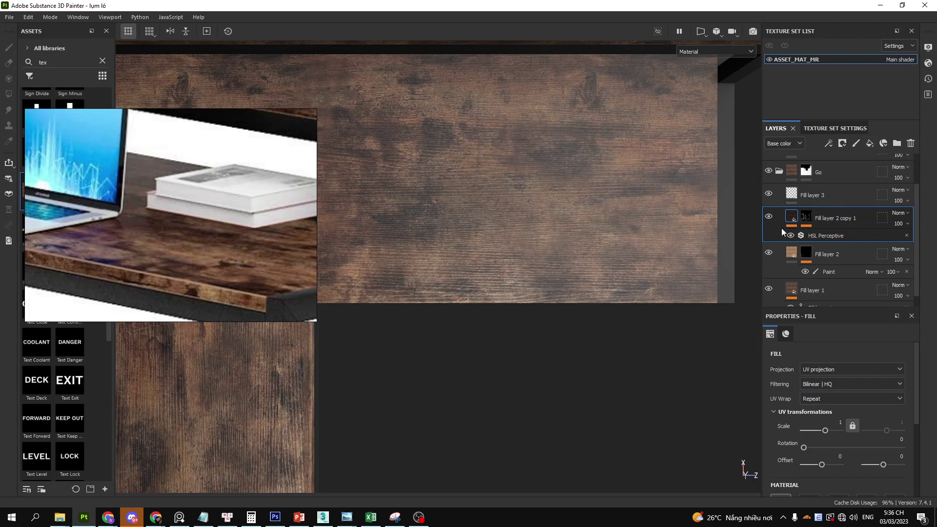
pyautogui.keyDown('shift'); pyautogui.click(806, 217); pyautogui.keyUp('shift')
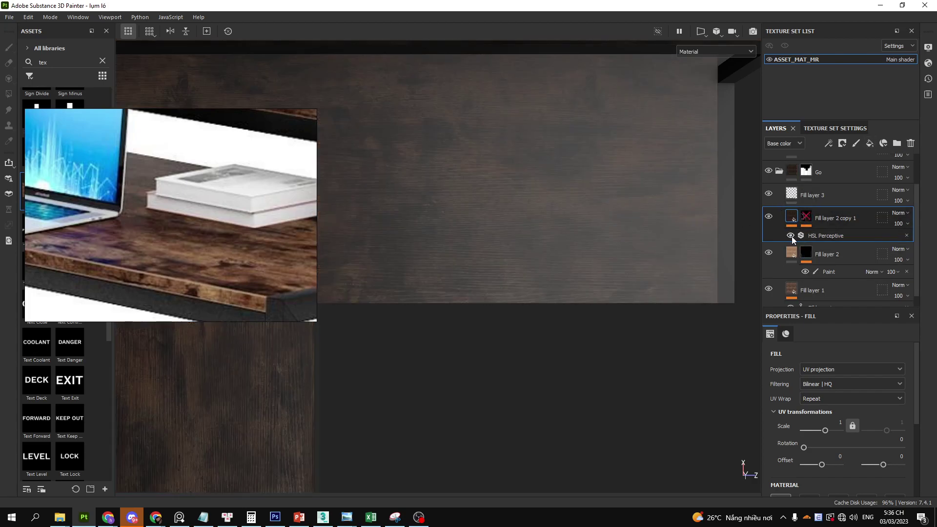
pyautogui.click(790, 235)
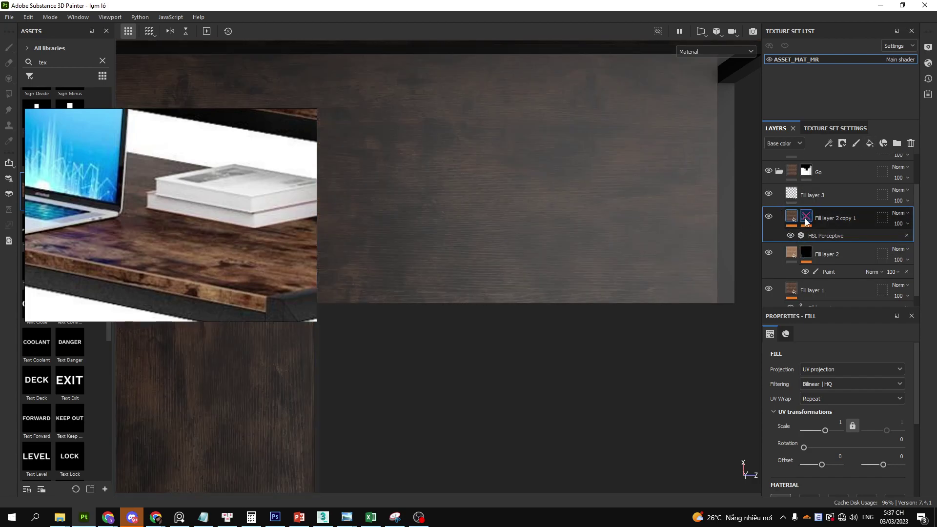
pyautogui.keyDown('shift'); pyautogui.click(806, 221); pyautogui.keyUp('shift')
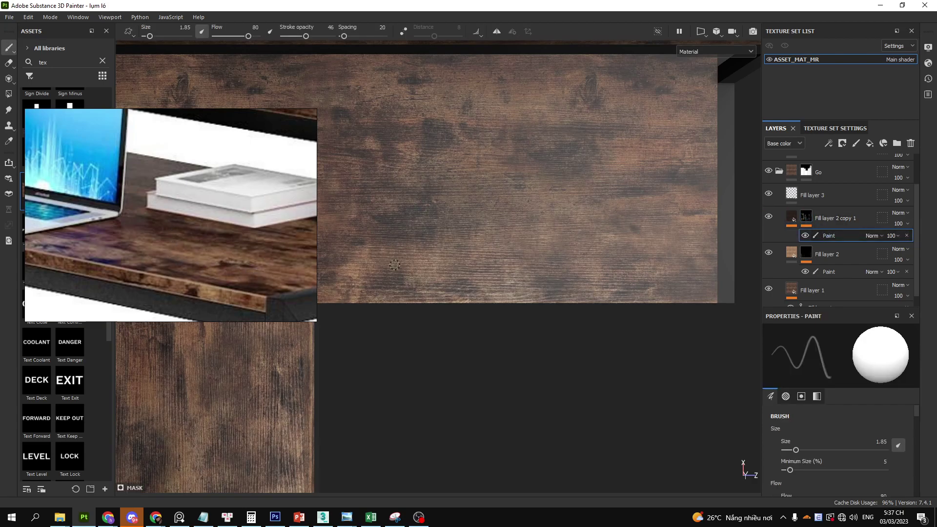
# Select Fill layer 3, compare it hidden and shown, and set its roughness to about 0.42.
pyautogui.scroll(-2, 395, 265)
pyautogui.scroll(-2, 515, 270)
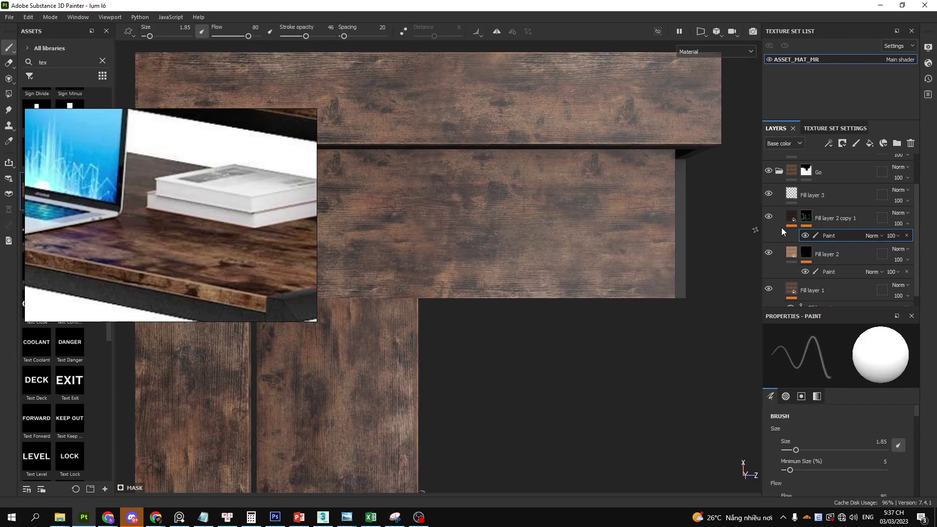
pyautogui.click(769, 193)
pyautogui.click(806, 195)
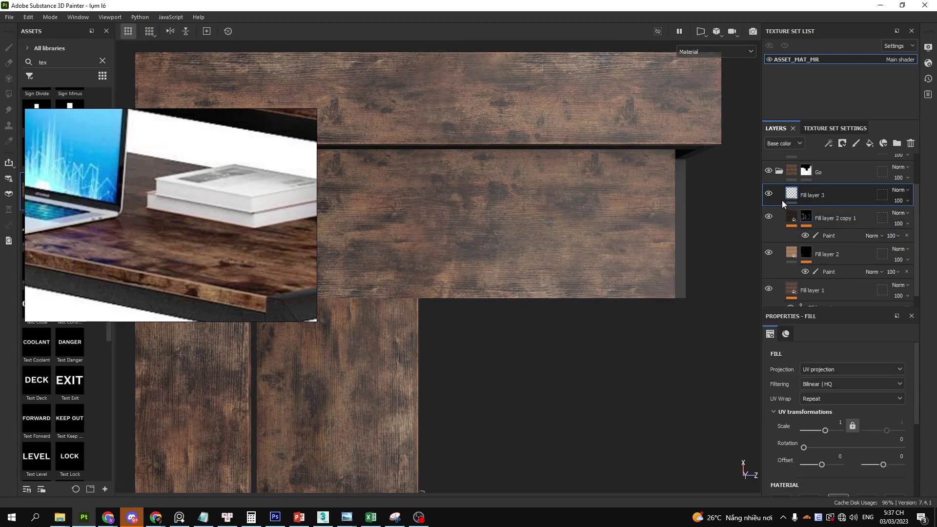
pyautogui.click(769, 194)
pyautogui.rightClick(651, 184)
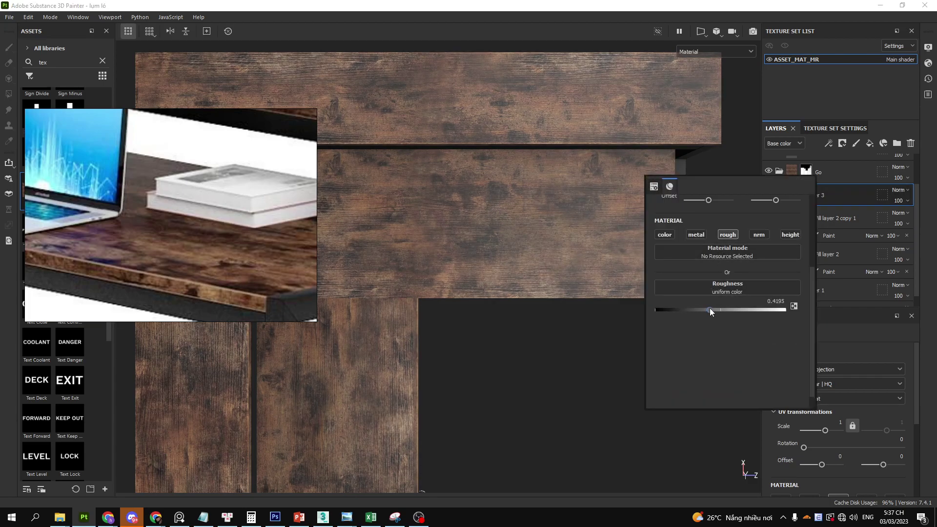
# Orbit to view the whole L-shaped desk, check shader settings, and switch to Iray rendering.
pyautogui.scroll(-3, 542, 326)
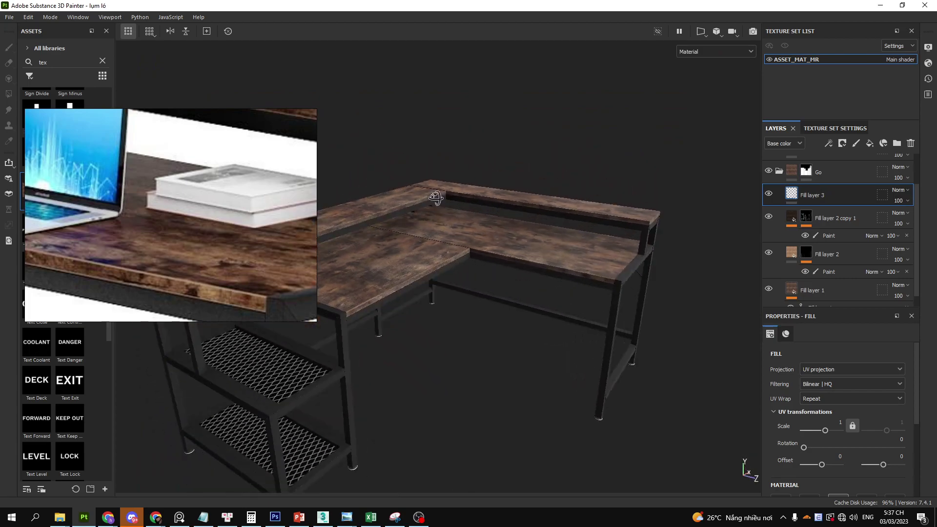
pyautogui.keyDown('alt'); pyautogui.moveTo(541, 326); pyautogui.dragTo(502, 279); pyautogui.keyUp('alt')
pyautogui.click(903, 60)
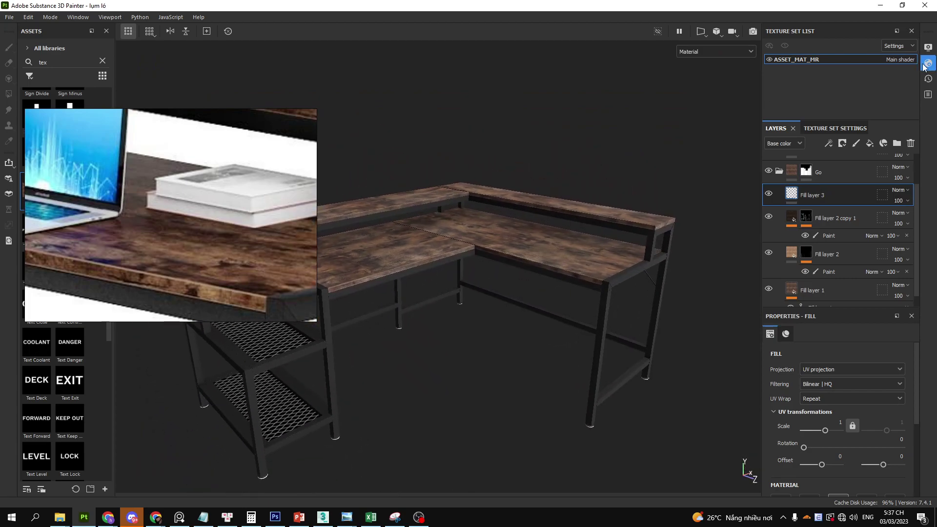
pyautogui.click(577, 182)
pyautogui.press('F10')
pyautogui.click(863, 115)
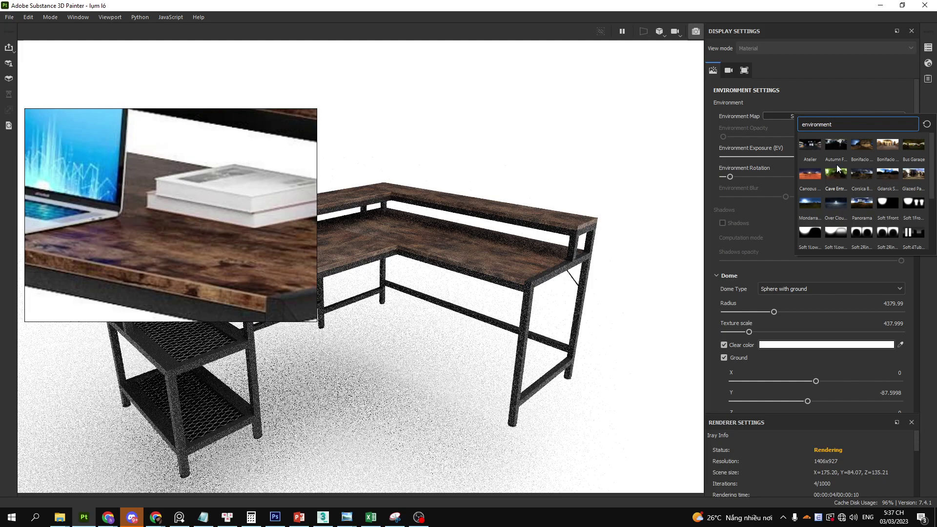
pyautogui.click(836, 166)
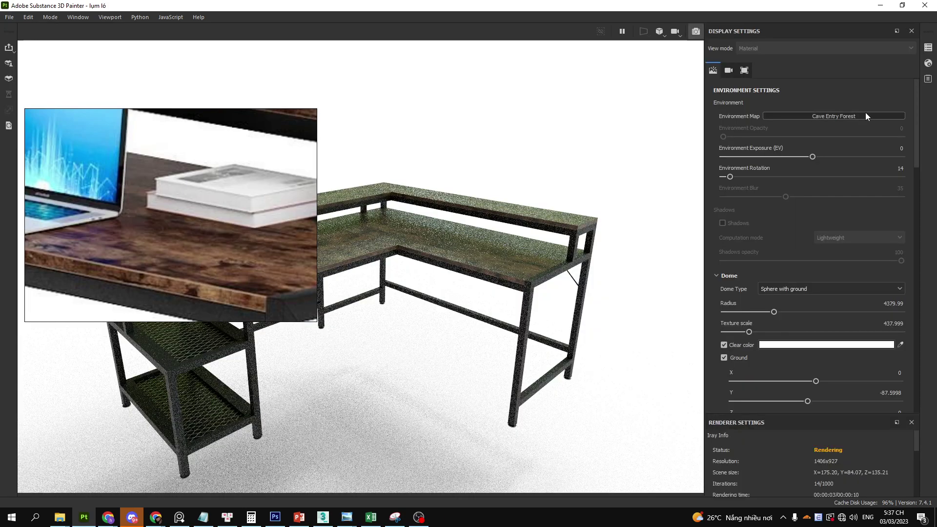
pyautogui.click(865, 116)
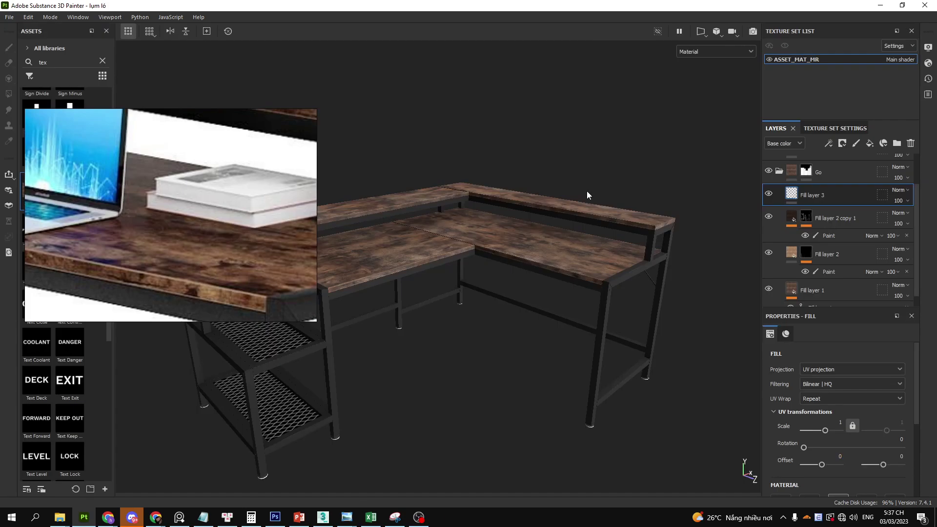
pyautogui.scroll(2, 587, 191)
pyautogui.scroll(-1, 833, 236)
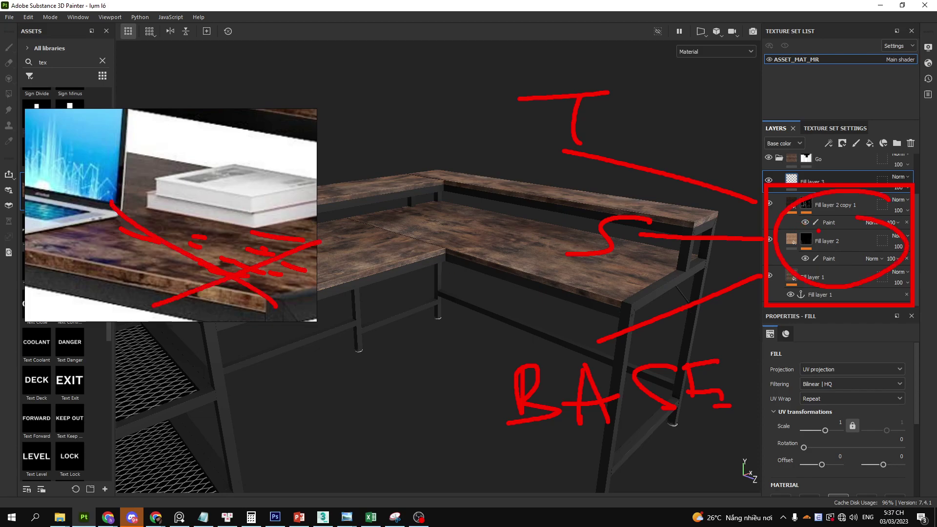
pyautogui.click(829, 222)
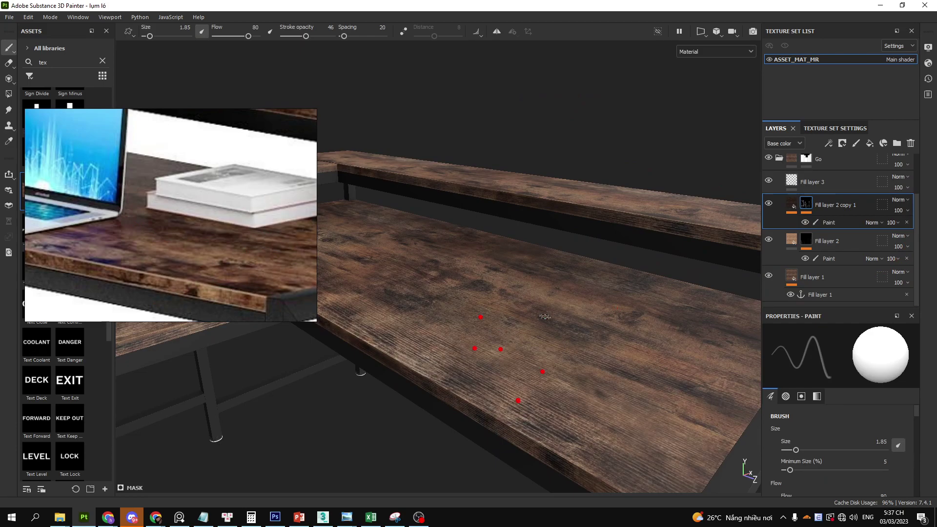
# Add a new fill layer above Fill layer 2 copy 1, using Fill layer 1's anchor as base colour.
pyautogui.click(869, 143)
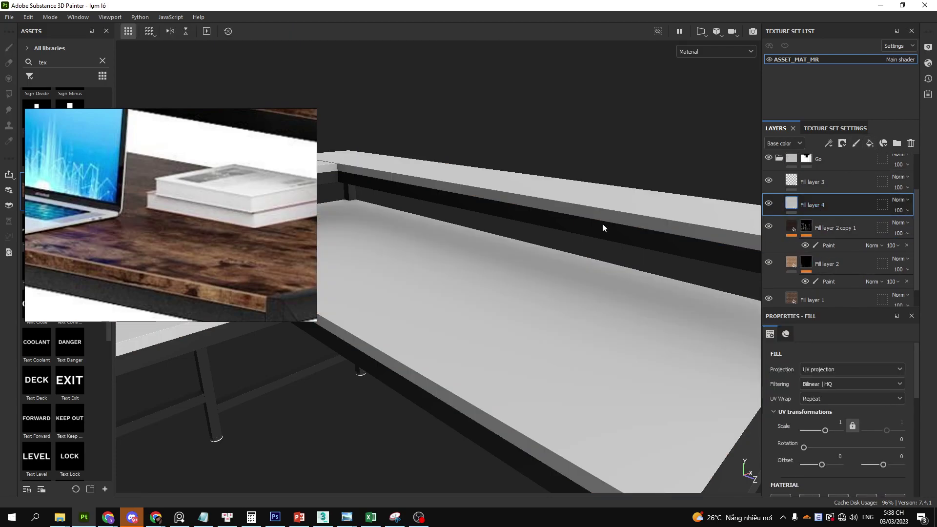
pyautogui.rightClick(603, 227)
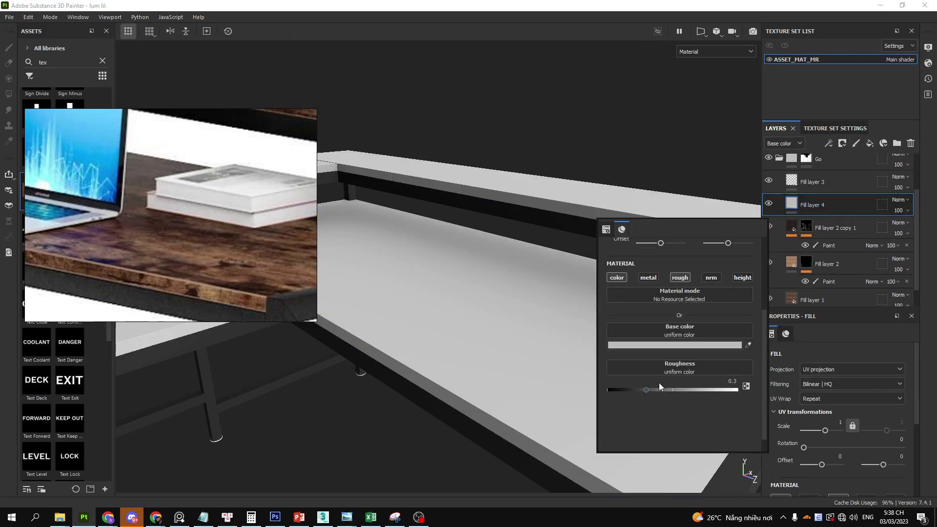
pyautogui.click(682, 337)
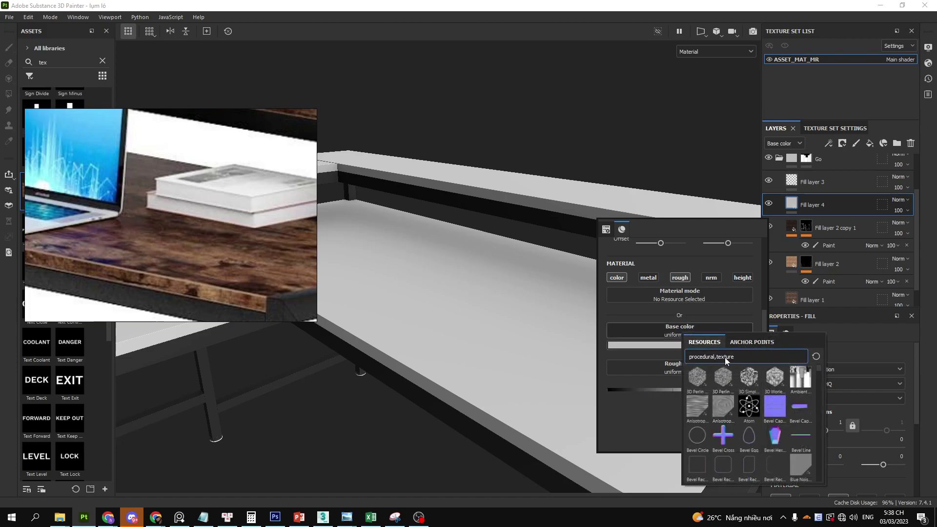
pyautogui.click(752, 342)
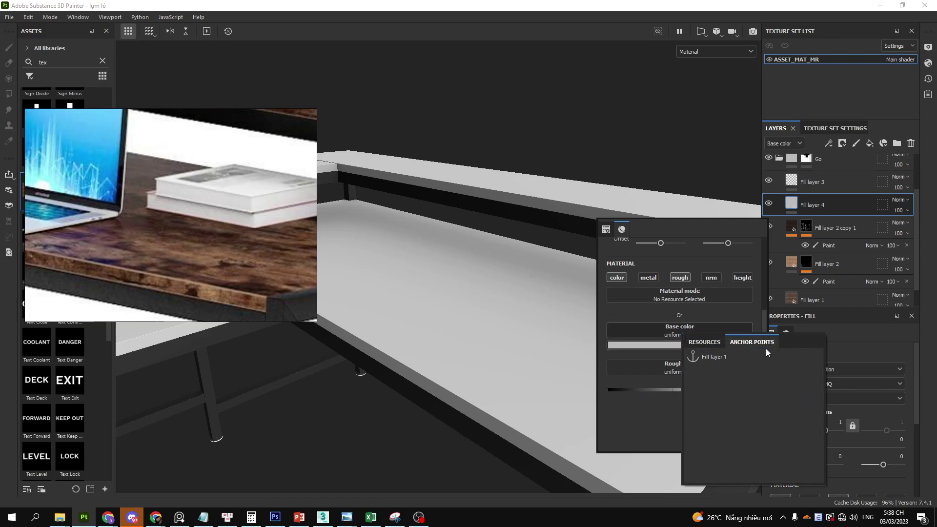
pyautogui.click(715, 358)
# Close the floating fill settings and keep Fill layer 4 selected.
pyautogui.click(521, 301)
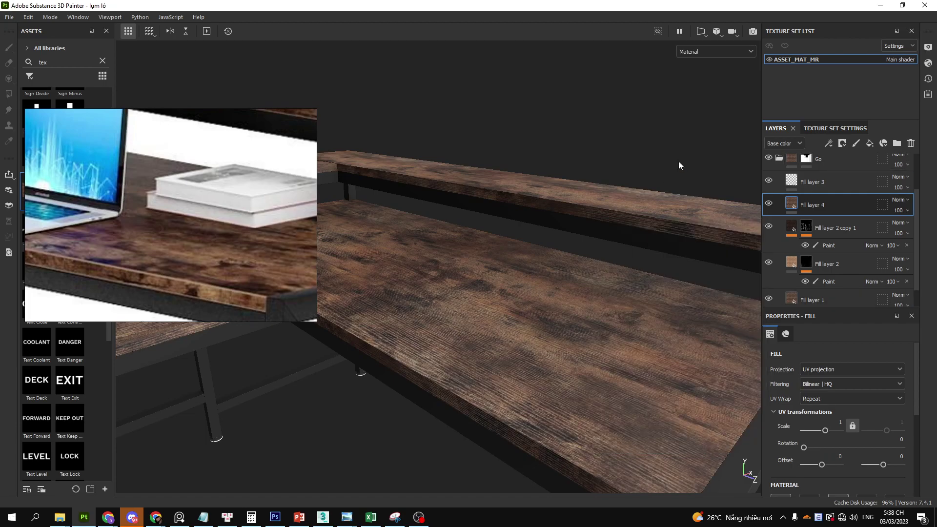
pyautogui.rightClick(796, 208)
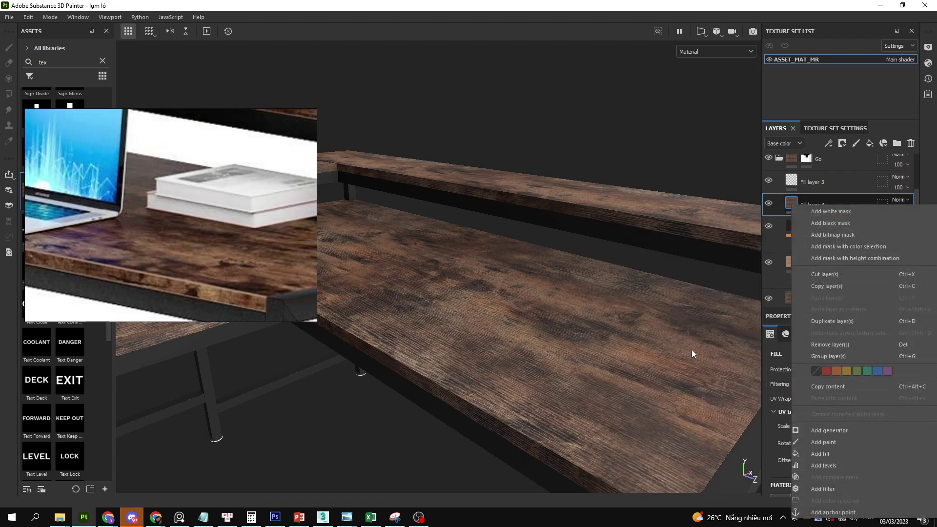
pyautogui.click(790, 202)
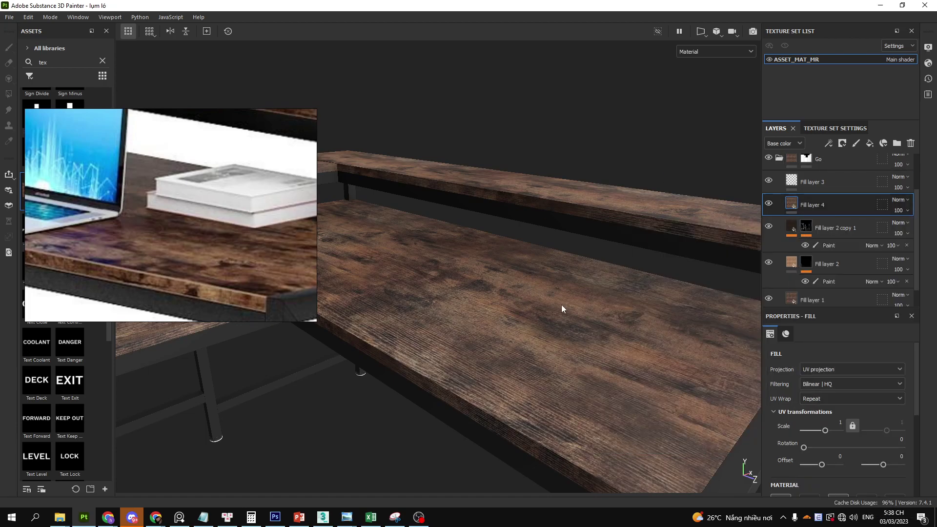
# Add an HSL Perceptive filter to Fill layer 4 with Lightness raised to 0.806.
pyautogui.rightClick(795, 204)
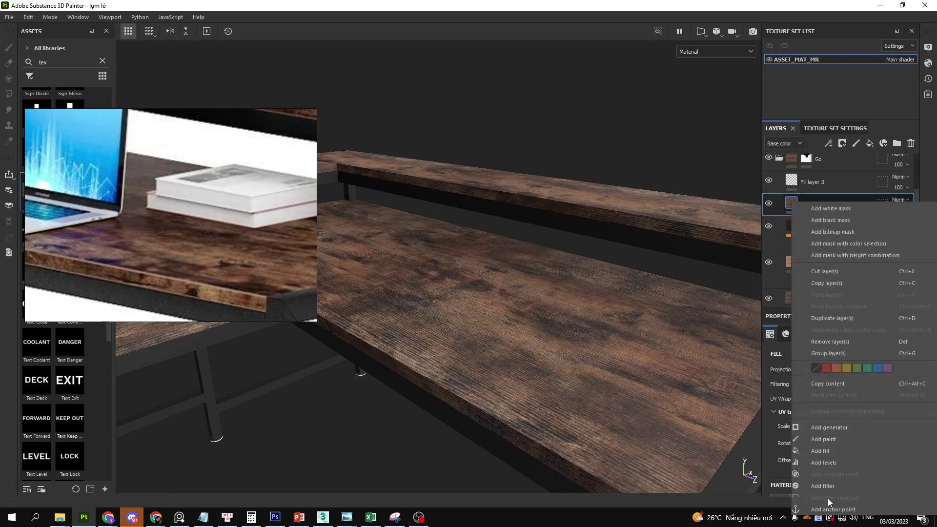
pyautogui.click(832, 485)
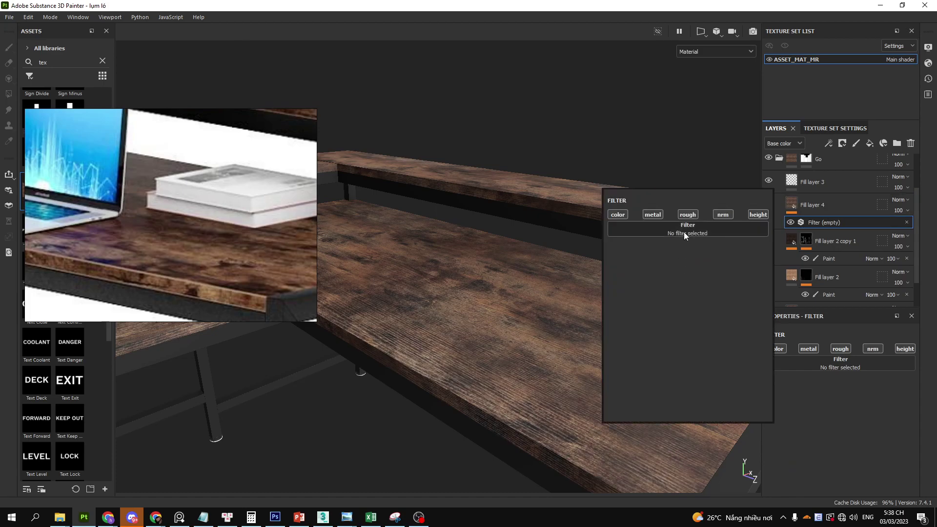
pyautogui.click(683, 232)
pyautogui.click(775, 360)
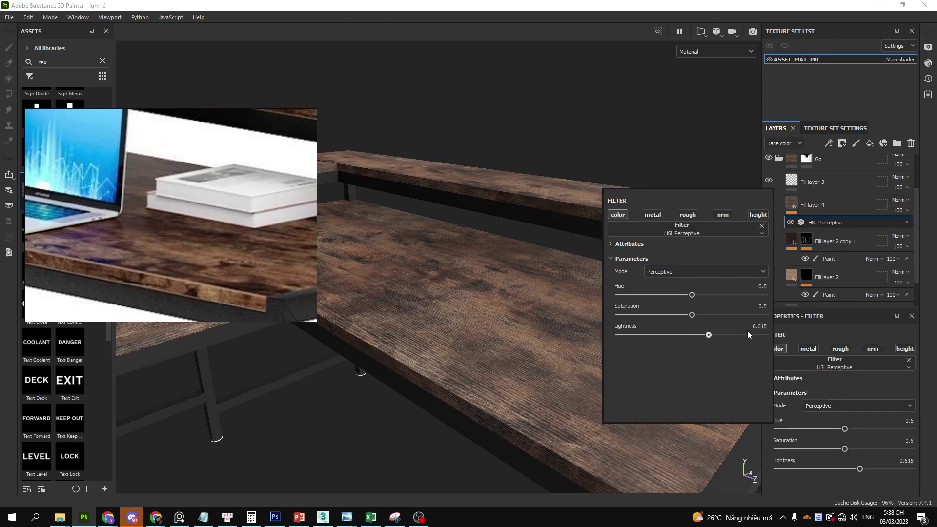
pyautogui.moveTo(747, 335); pyautogui.dragTo(736, 335)
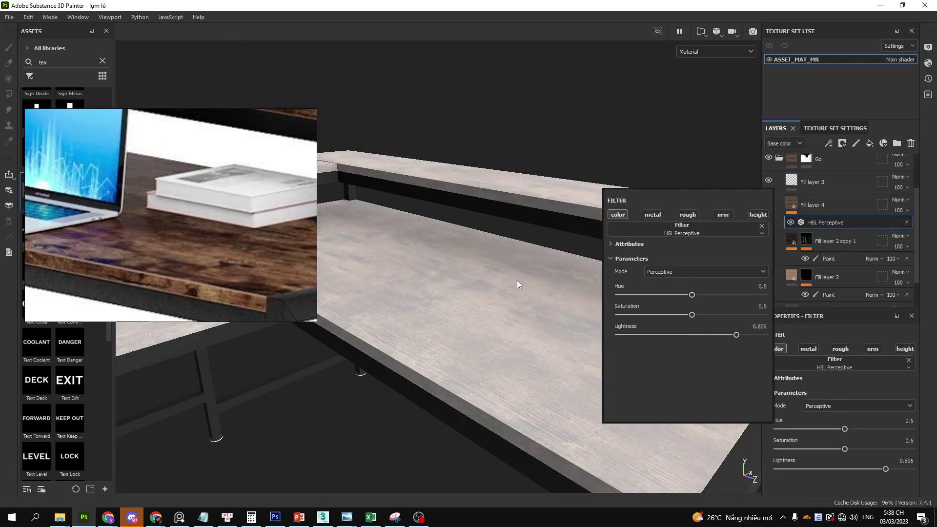
pyautogui.click(809, 207)
# Give Fill layer 4 a black mask containing a fill effect.
pyautogui.rightClick(814, 208)
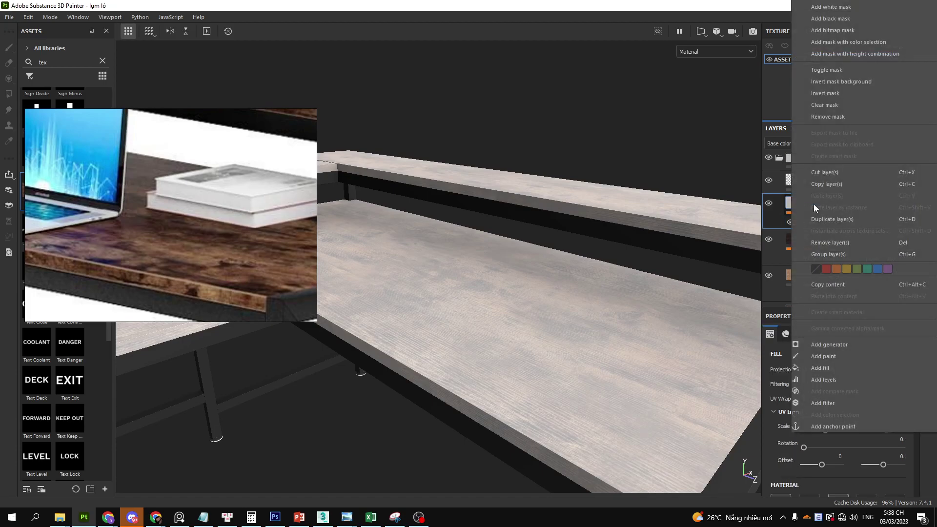
pyautogui.click(815, 221)
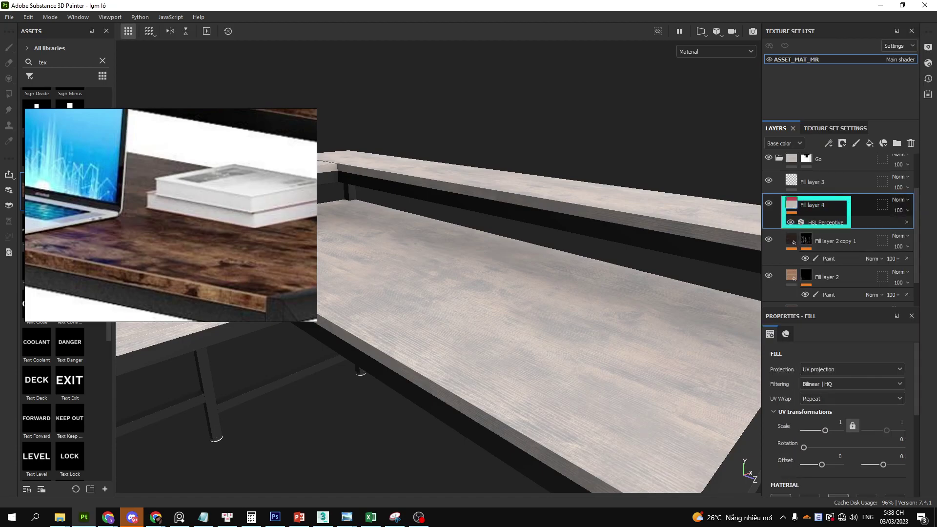
pyautogui.rightClick(810, 204)
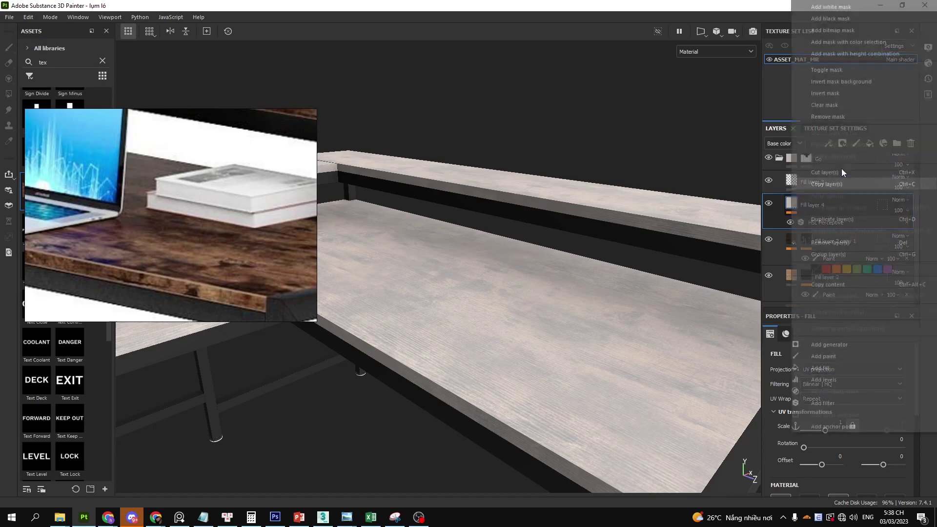
pyautogui.click(845, 19)
pyautogui.rightClick(808, 203)
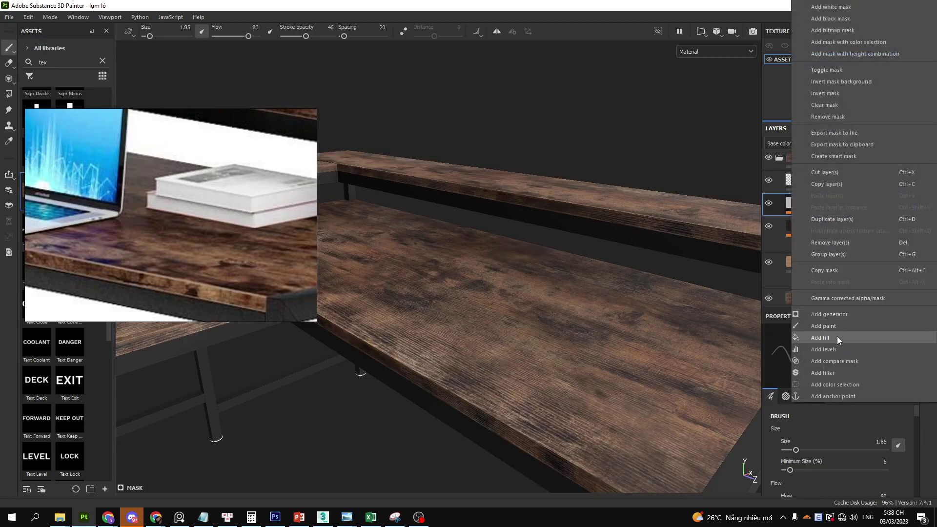
pyautogui.click(837, 337)
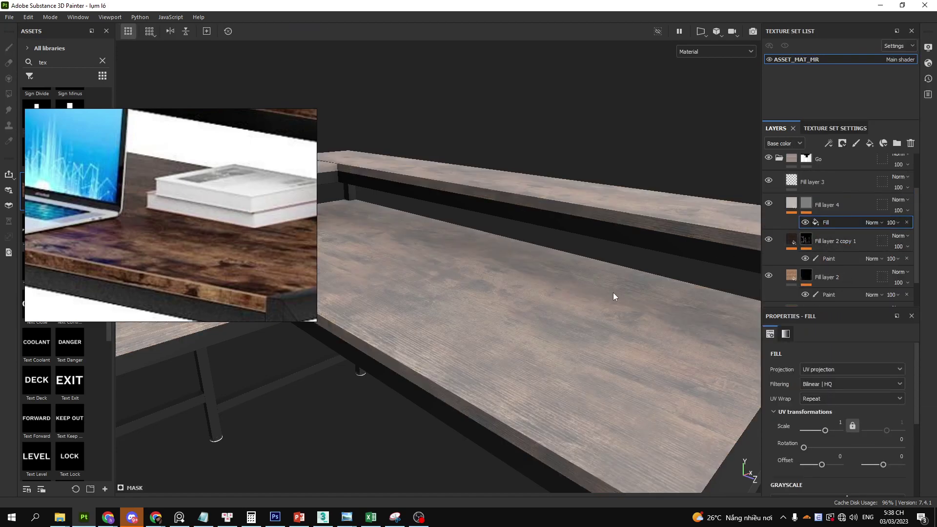
pyautogui.click(806, 204)
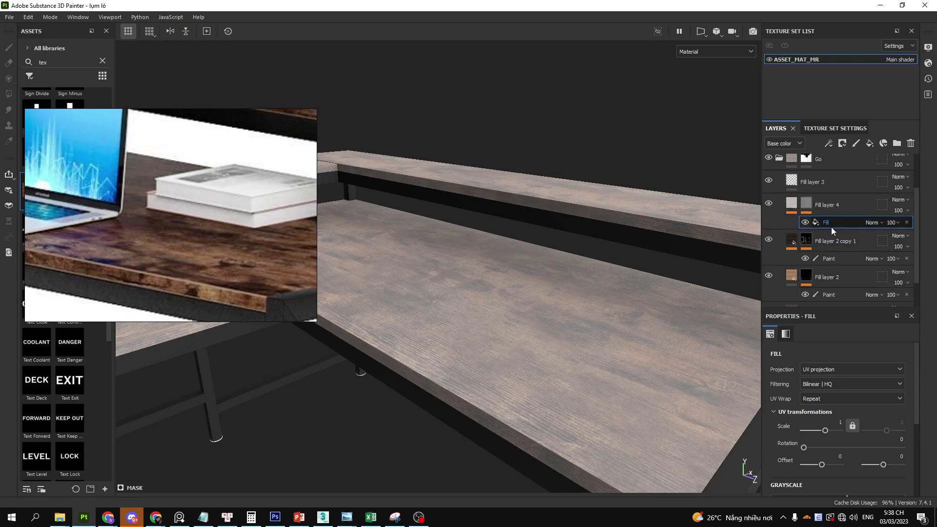
# Set the mask fill's grayscale source to White Noise by searching 'white'.
pyautogui.click(816, 223)
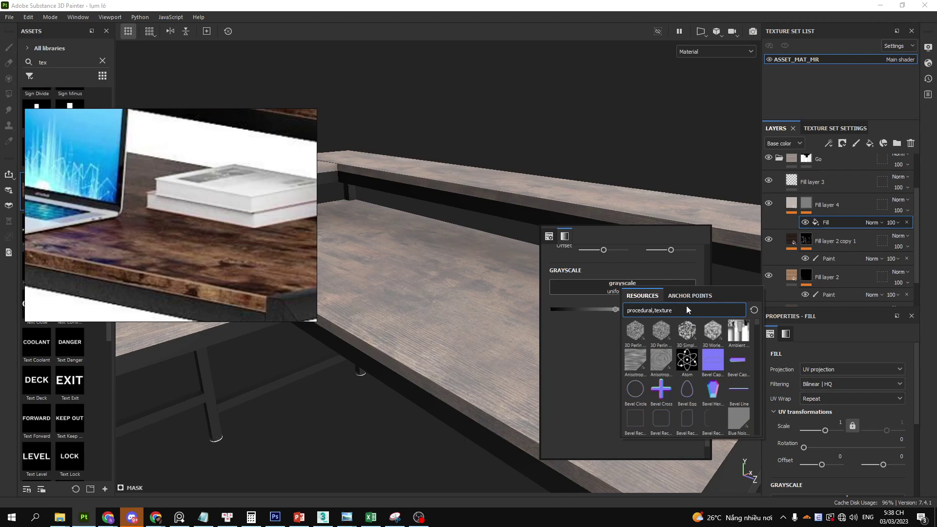
pyautogui.tripleClick(686, 309)
pyautogui.write('white')
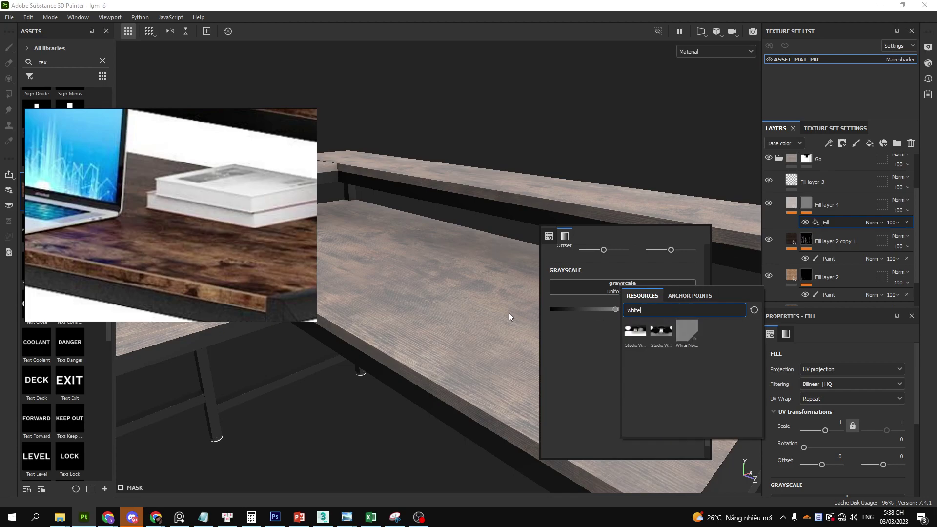
pyautogui.click(690, 332)
# Compare the tabletop with the White Noise fill toggled, then disable Fill layer 4's mask.
pyautogui.keyDown('alt'); pyautogui.moveTo(484, 316); pyautogui.dragTo(549, 373, button='right'); pyautogui.keyUp('alt')
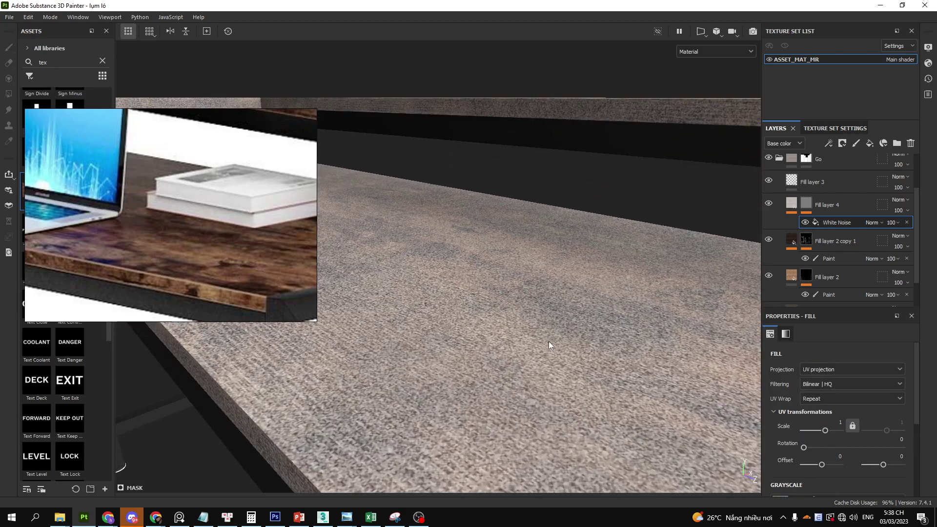
pyautogui.scroll(-3, 548, 374)
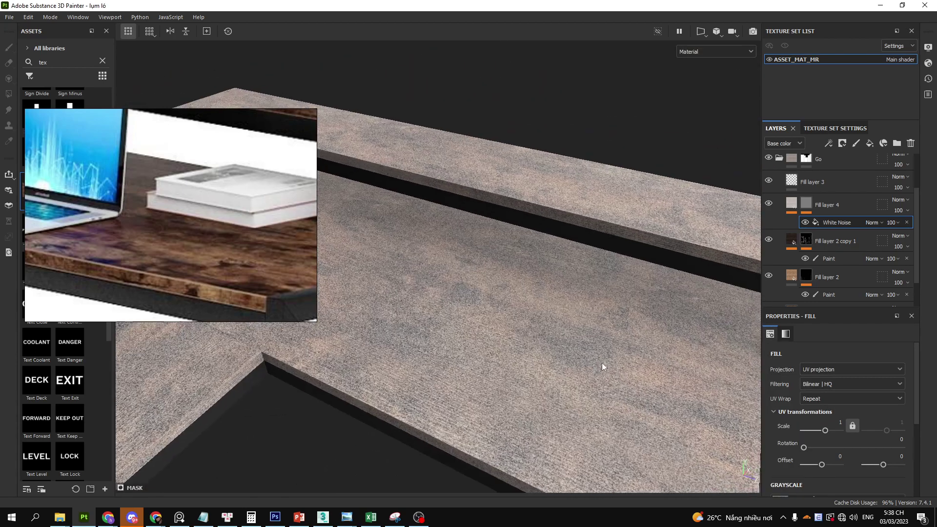
pyautogui.click(804, 222)
pyautogui.hotkey('ctrl', 'z')
pyautogui.hotkey('ctrl', 'z')
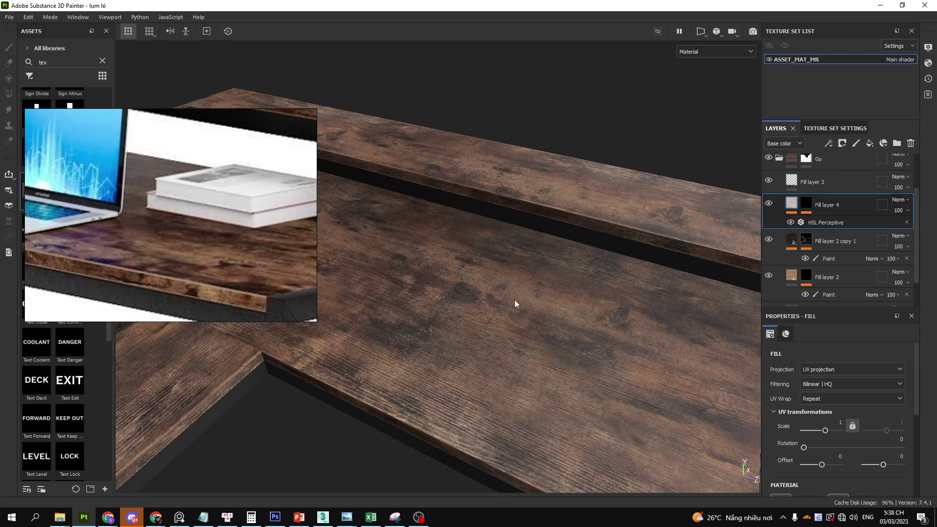
pyautogui.keyDown('shift'); pyautogui.click(805, 203); pyautogui.keyUp('shift')
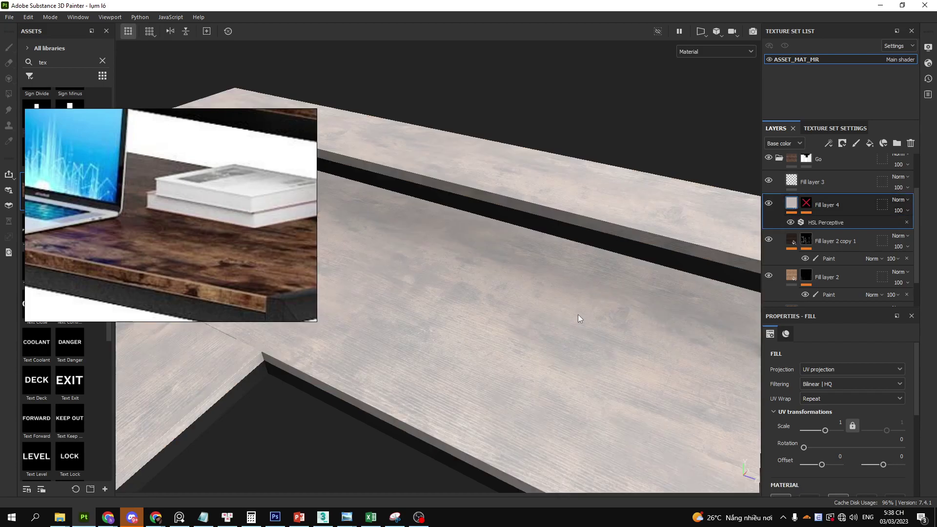
# Lower Fill layer 4's HSL Perceptive lightness to darken the wood.
pyautogui.click(791, 207)
pyautogui.click(801, 222)
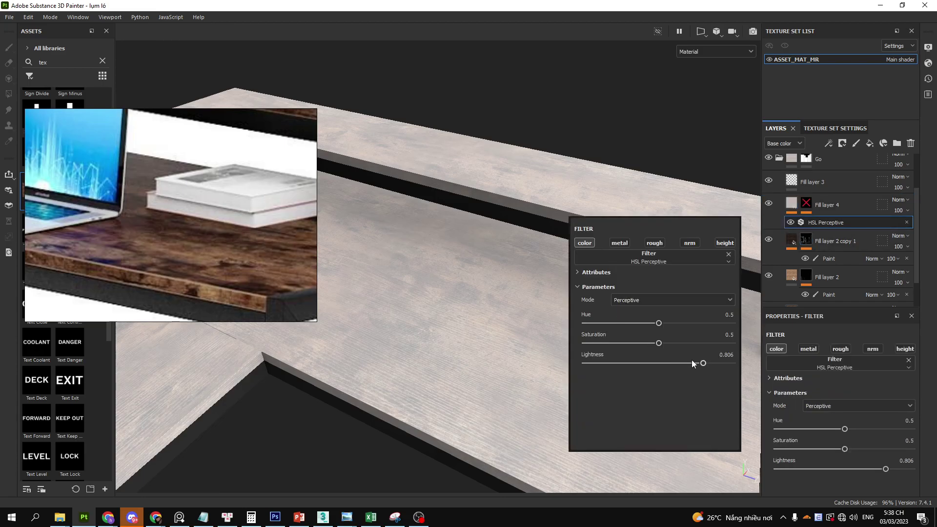
pyautogui.moveTo(693, 362); pyautogui.dragTo(606, 364)
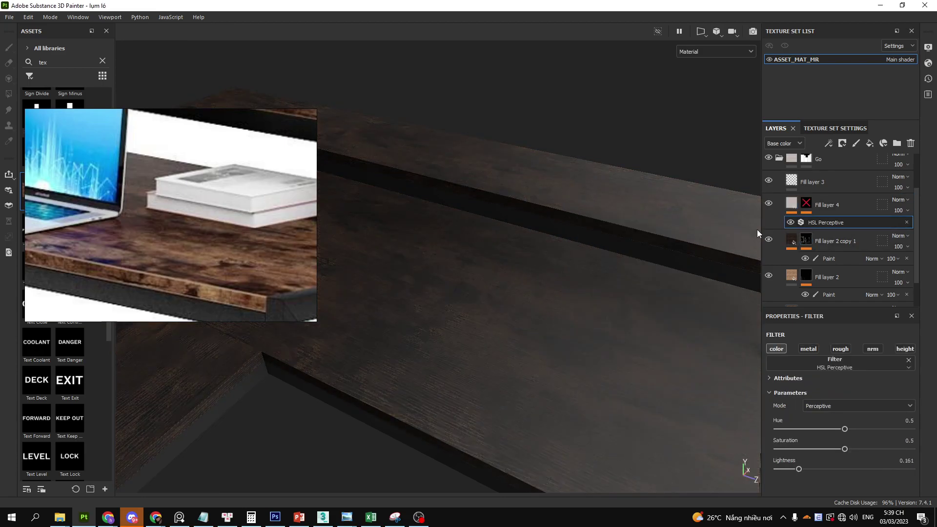
# Add a Levels adjustment above the White Noise in Fill layer 4's mask and brighten its midtones.
pyautogui.click(804, 206)
pyautogui.keyDown('alt'); pyautogui.moveTo(488, 293); pyautogui.dragTo(512, 356); pyautogui.keyUp('alt')
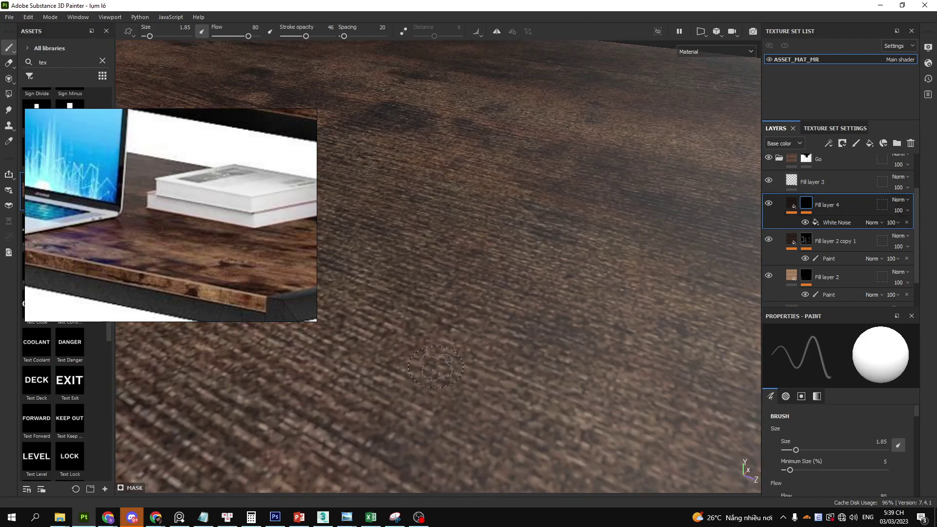
pyautogui.click(857, 223)
pyautogui.rightClick(861, 224)
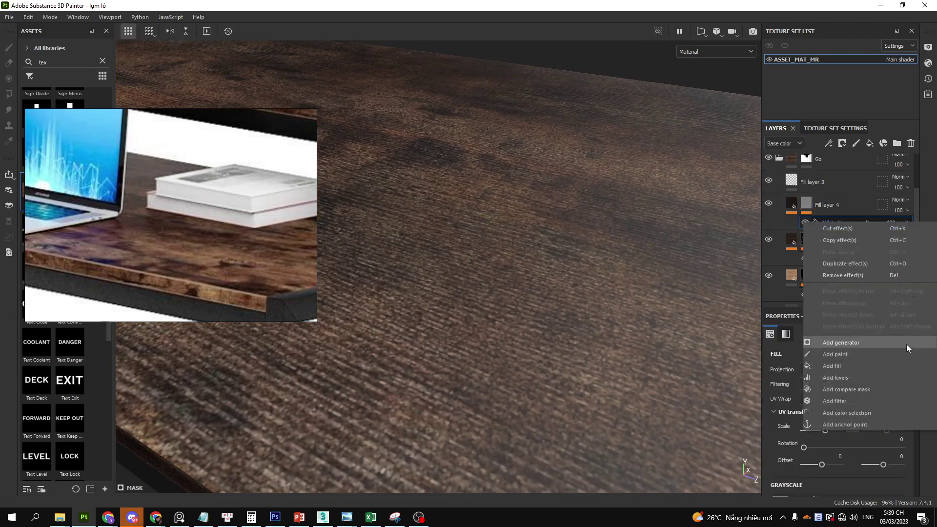
pyautogui.click(850, 377)
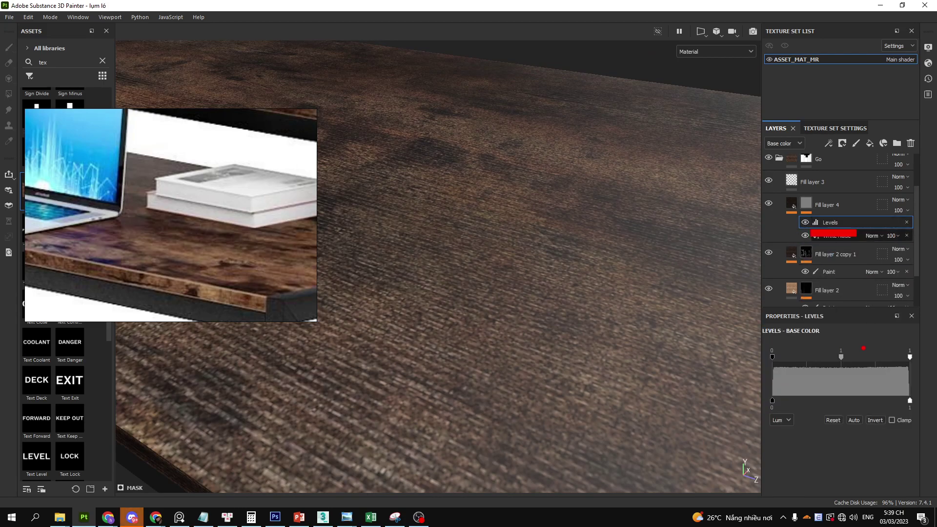
pyautogui.moveTo(841, 357)
pyautogui.mouseDown()
pyautogui.moveTo(857, 356)
pyautogui.moveTo(783, 356)
pyautogui.moveTo(861, 356)
pyautogui.mouseUp()
# Readjust the HSL Perceptive lightness to about 0.58.
pyautogui.scroll(-5, 633, 313)
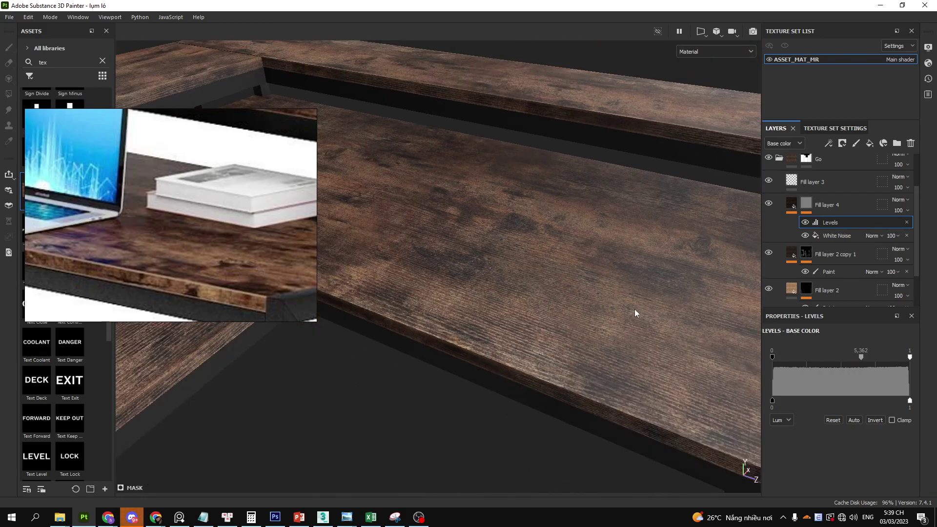
pyautogui.scroll(-3, 633, 314)
pyautogui.scroll(5, 675, 347)
pyautogui.scroll(3, 618, 331)
pyautogui.scroll(2, 618, 331)
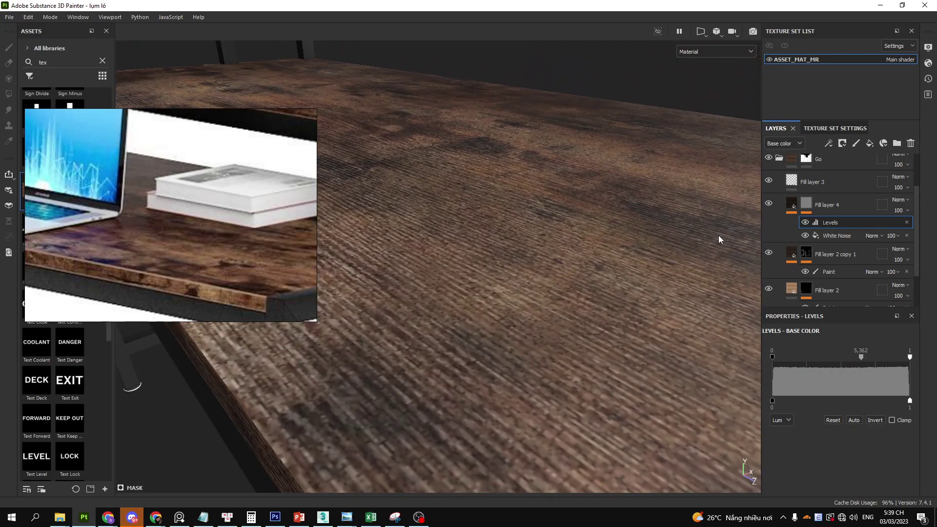
pyautogui.click(809, 221)
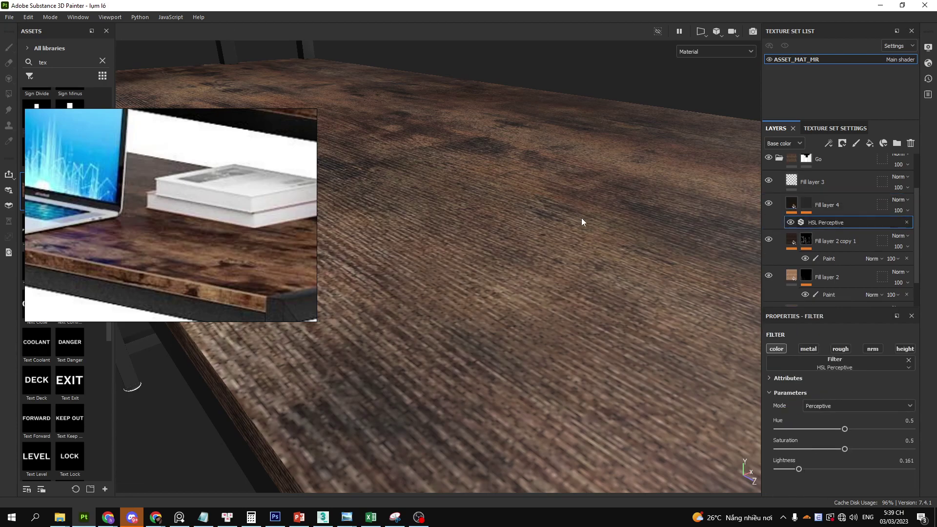
pyautogui.moveTo(646, 359)
pyautogui.mouseDown()
pyautogui.moveTo(707, 360)
pyautogui.moveTo(669, 364)
pyautogui.moveTo(682, 369)
pyautogui.mouseUp()
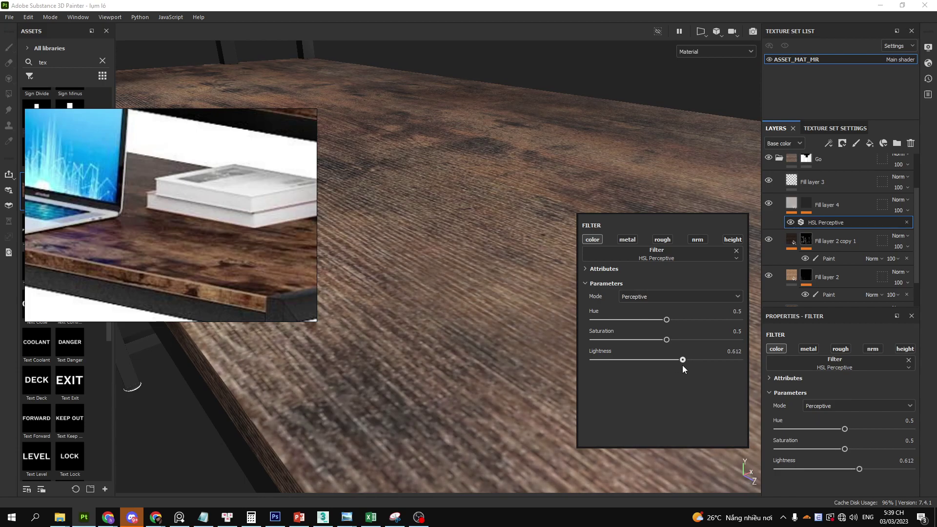
pyautogui.moveTo(680, 365); pyautogui.dragTo(677, 365)
pyautogui.keyDown('alt'); pyautogui.moveTo(560, 344); pyautogui.dragTo(628, 403); pyautogui.keyUp('alt')
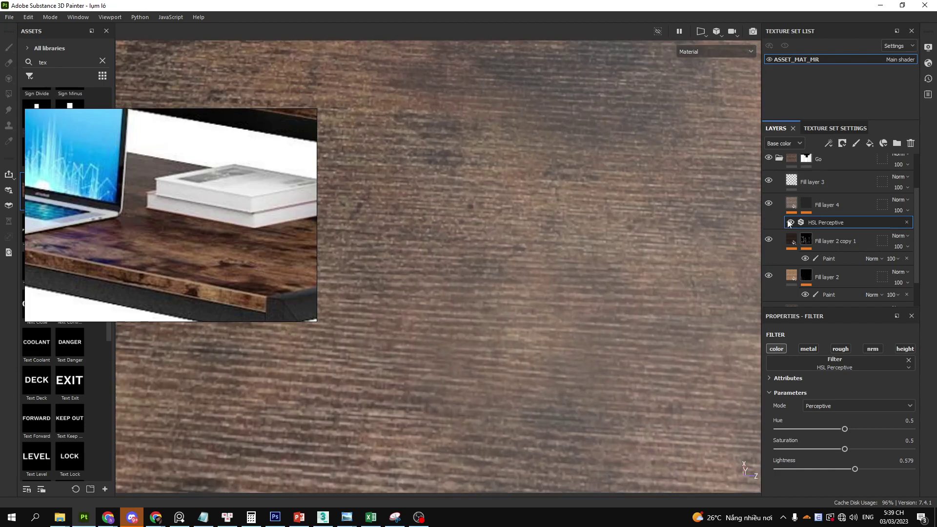
# Expand Fill layer 4's mask effects to show its Levels adjustment.
pyautogui.click(807, 205)
pyautogui.click(828, 223)
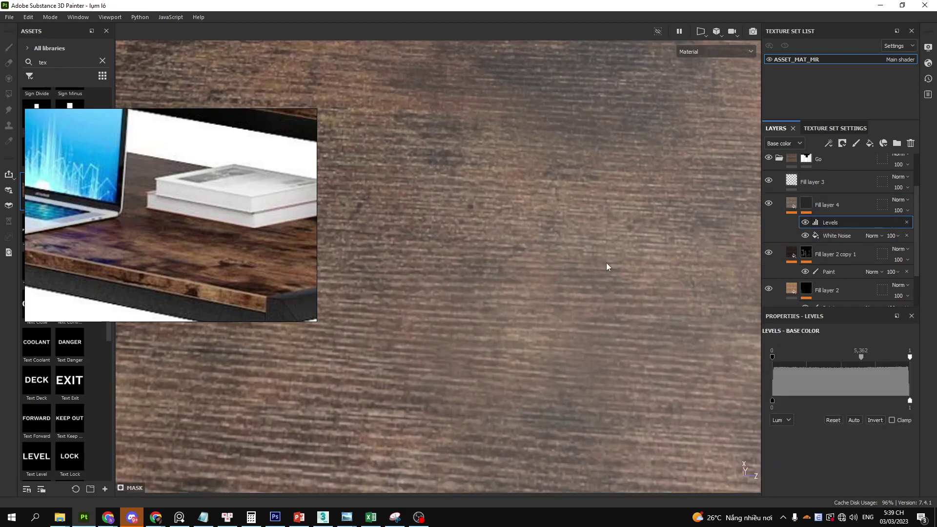
pyautogui.moveTo(438, 219); pyautogui.dragTo(449, 262)
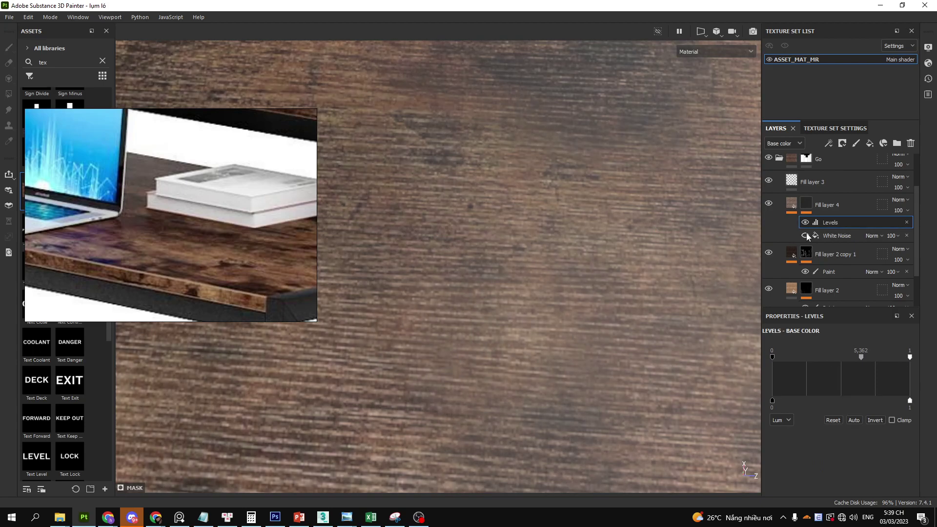
# Switch the viewport to display the mask channel alone.
pyautogui.click(692, 51)
pyautogui.click(709, 152)
pyautogui.moveTo(539, 199); pyautogui.dragTo(463, 239)
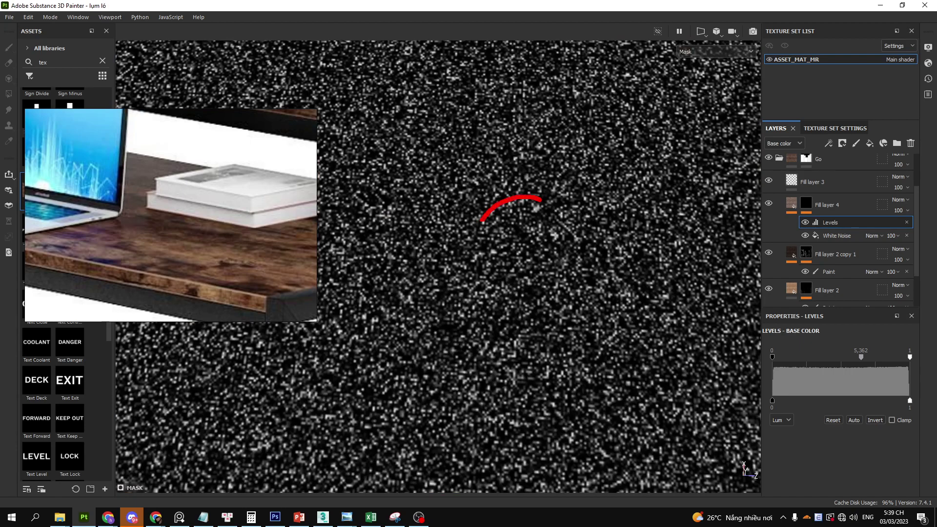
# Set the mask Levels black point to 0.34 and white point near 0.91, then return to Material view.
pyautogui.click(815, 222)
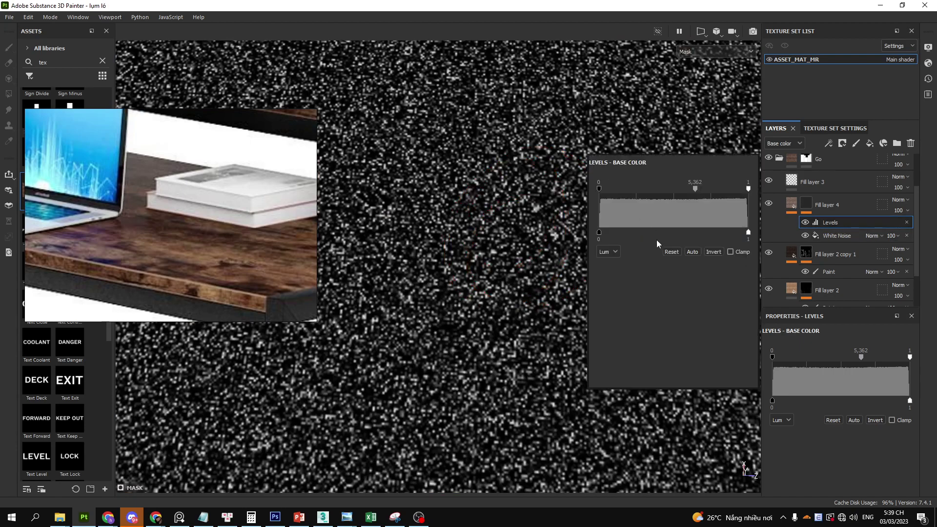
pyautogui.moveTo(748, 188); pyautogui.dragTo(735, 188)
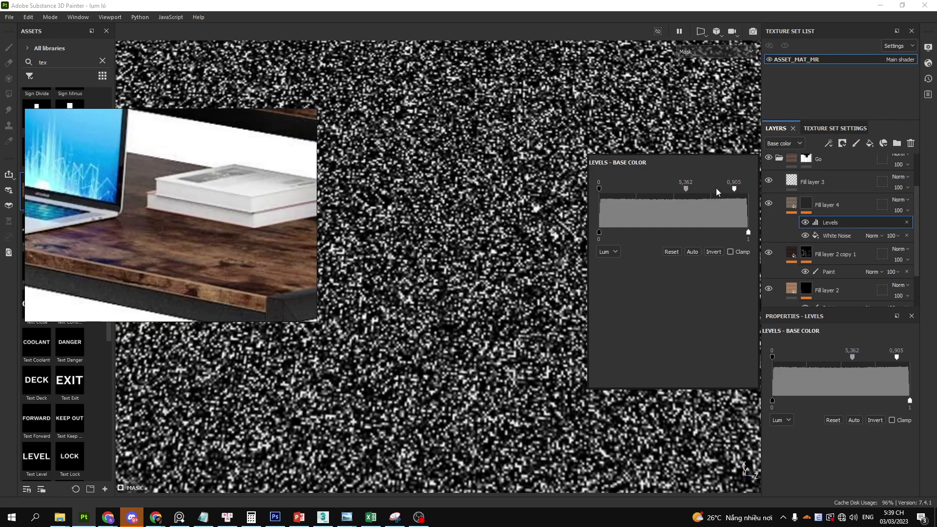
pyautogui.moveTo(734, 189); pyautogui.dragTo(696, 189)
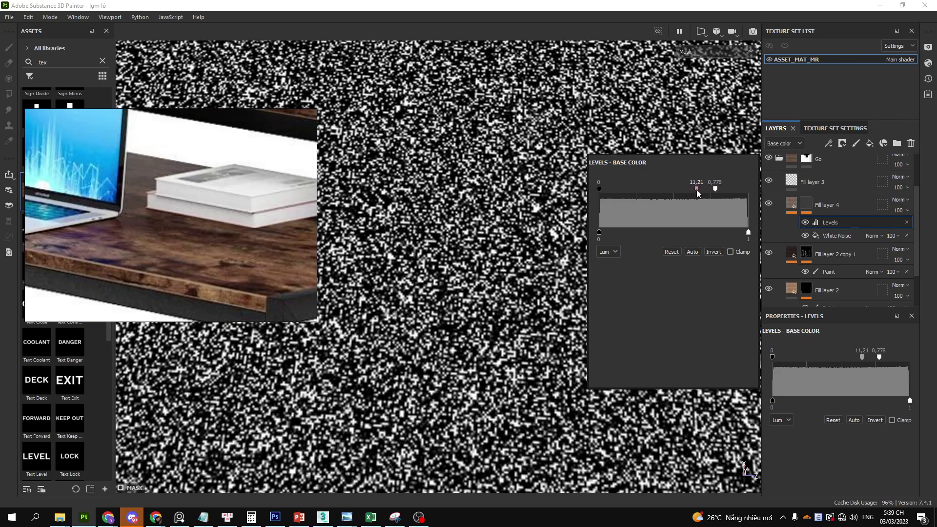
pyautogui.moveTo(599, 189); pyautogui.dragTo(649, 189)
pyautogui.moveTo(716, 188); pyautogui.dragTo(735, 189)
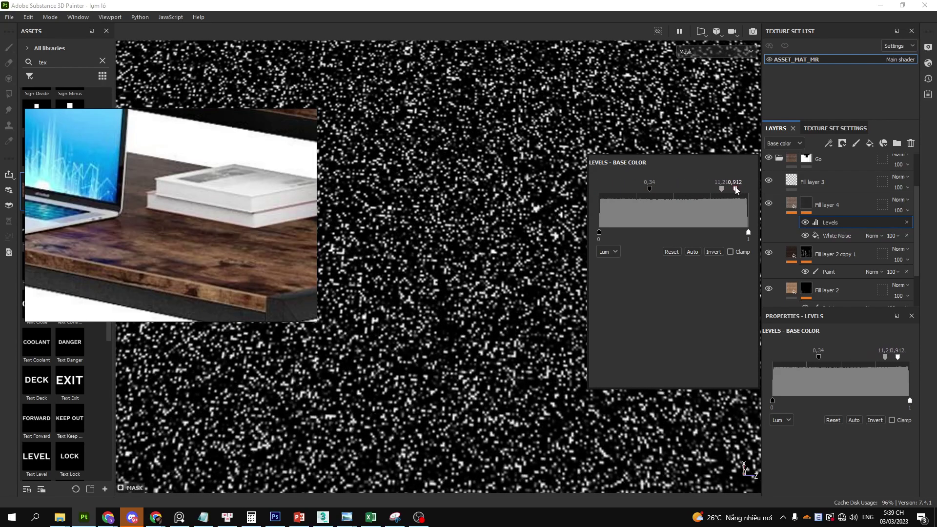
pyautogui.click(709, 49)
pyautogui.click(714, 73)
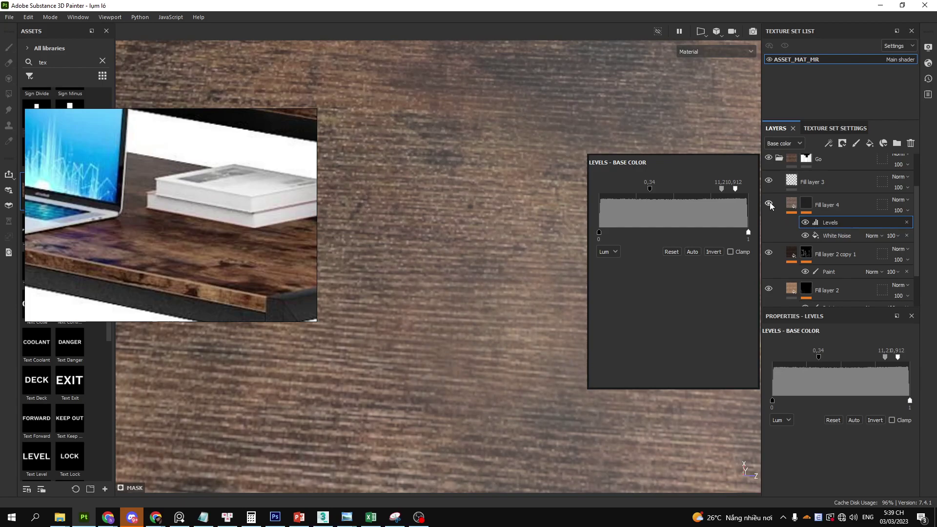
# Duplicate Fill layer 4 into Fill layer 4 copy 1 with Ctrl+D.
pyautogui.scroll(-2, 446, 227)
pyautogui.scroll(-3, 446, 224)
pyautogui.scroll(3, 451, 221)
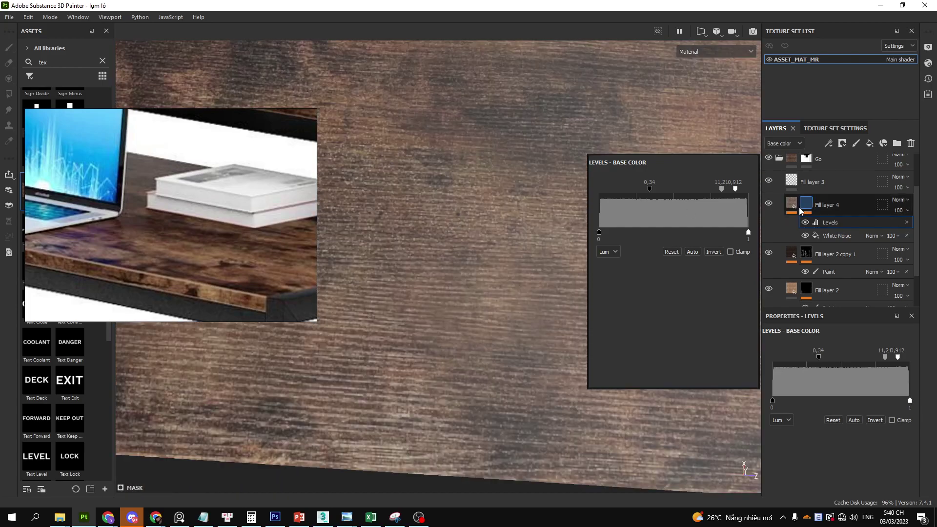
pyautogui.click(788, 207)
pyautogui.hotkey('ctrl', 'd')
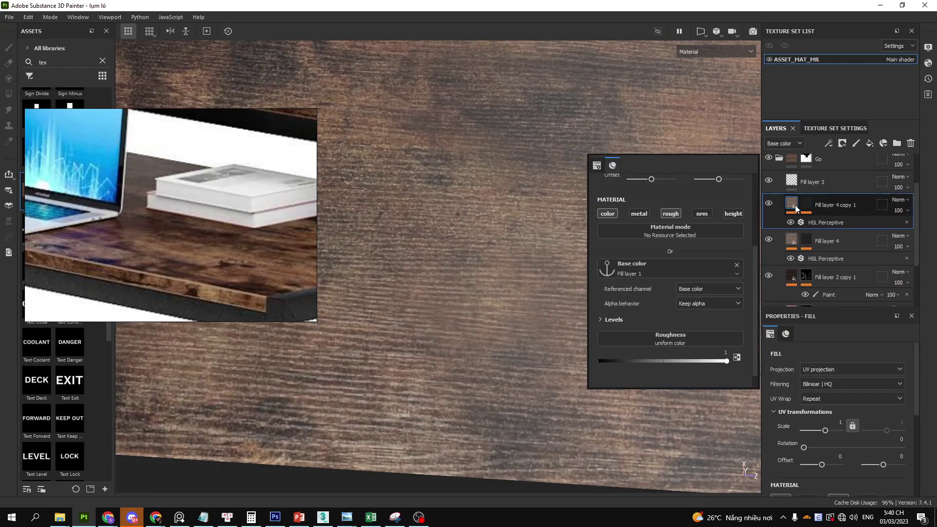
# Tag Fill layer 4 red and the copy orange, and lower the copy's HSL lightness.
pyautogui.click(832, 253)
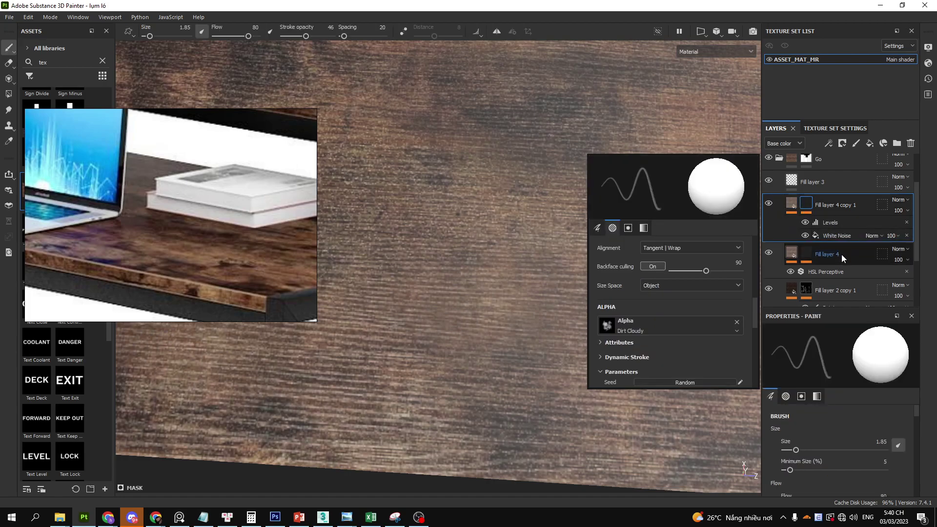
pyautogui.rightClick(797, 256)
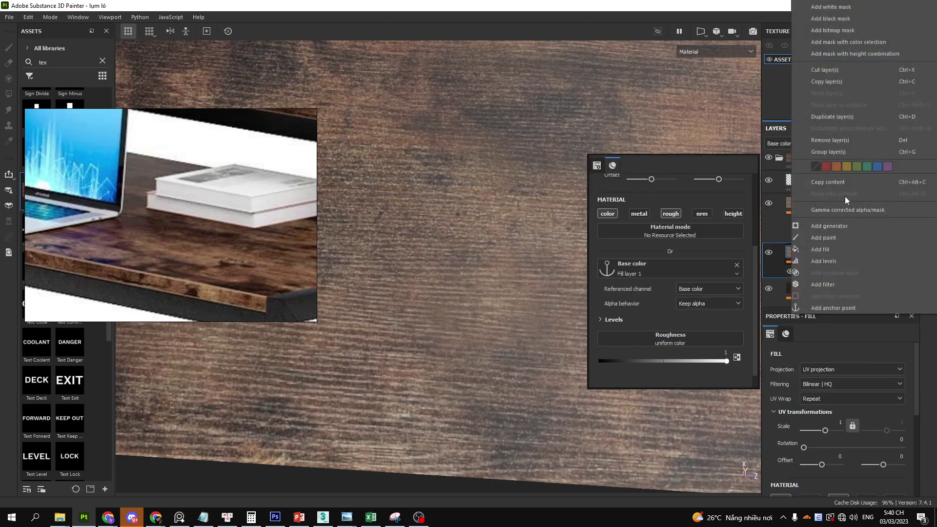
pyautogui.click(826, 166)
pyautogui.rightClick(835, 202)
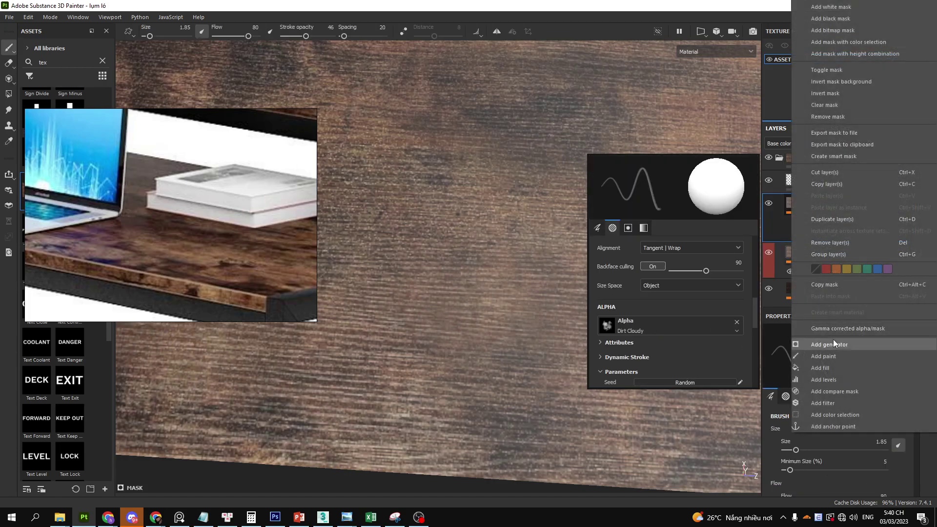
pyautogui.click(836, 269)
pyautogui.click(792, 204)
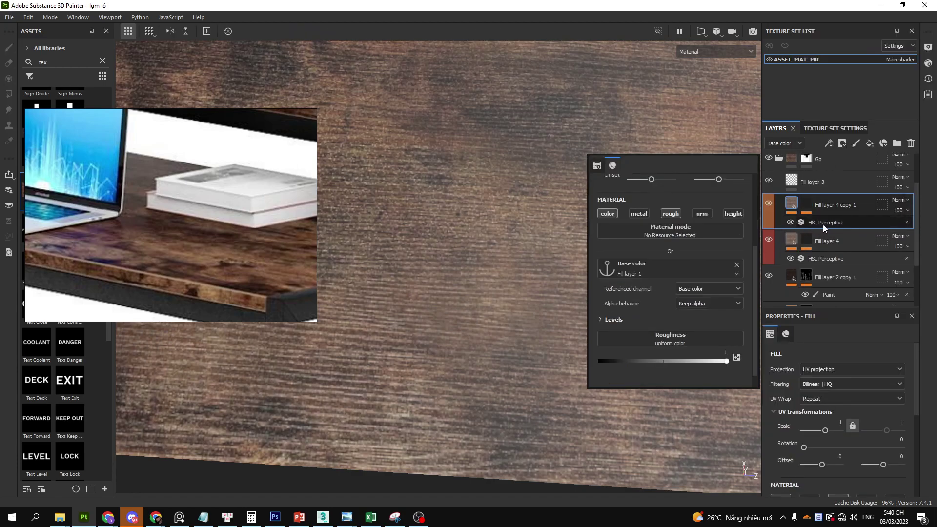
pyautogui.click(824, 222)
pyautogui.moveTo(689, 299); pyautogui.dragTo(658, 300)
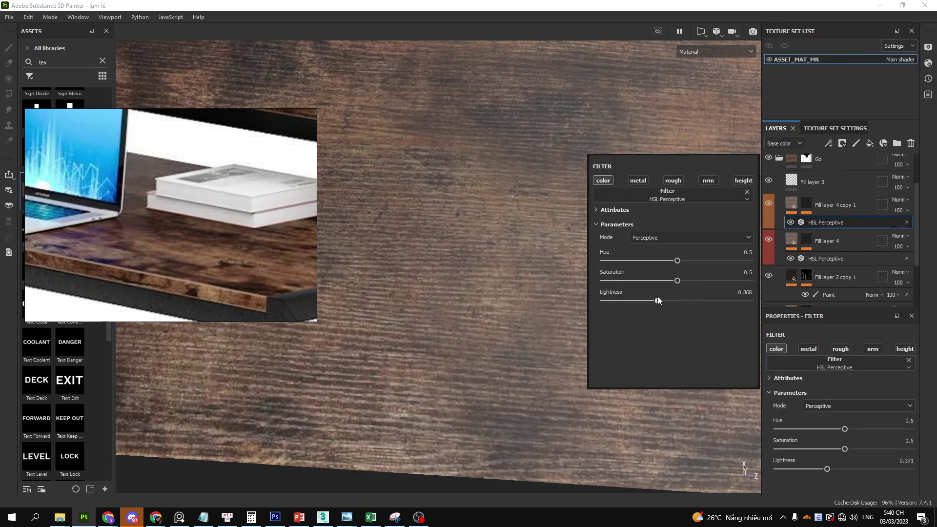
# Set the copy's White Noise UV scale to about 0.82 and select both Fill layer 4 layers.
pyautogui.click(806, 204)
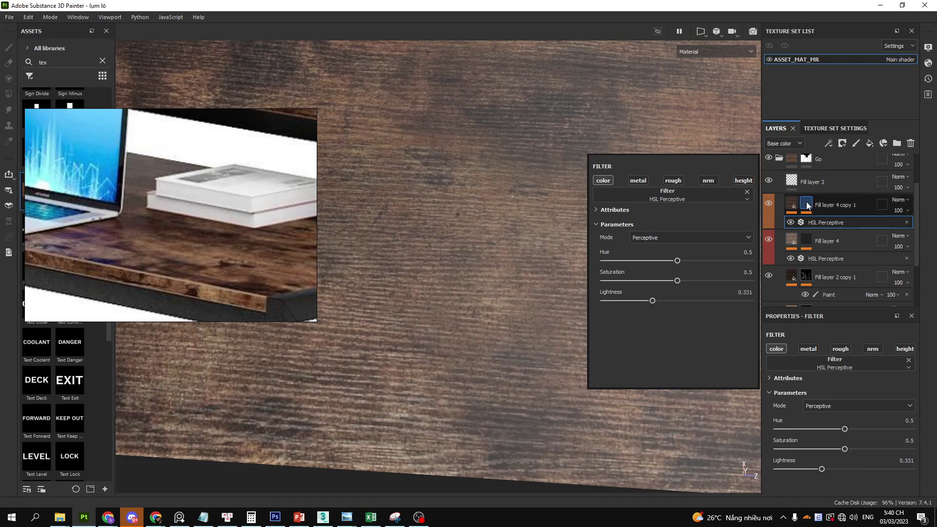
pyautogui.click(836, 235)
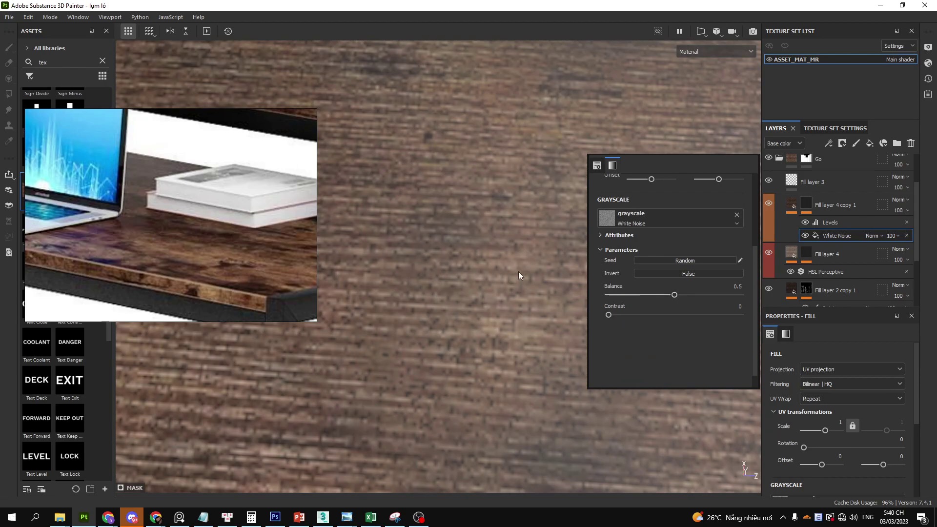
pyautogui.scroll(3, 664, 269)
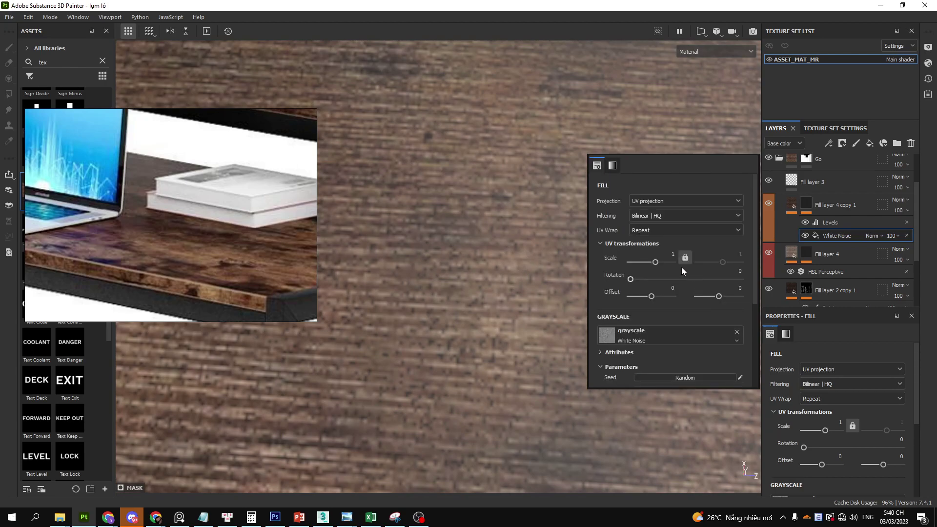
pyautogui.moveTo(658, 262); pyautogui.dragTo(654, 261)
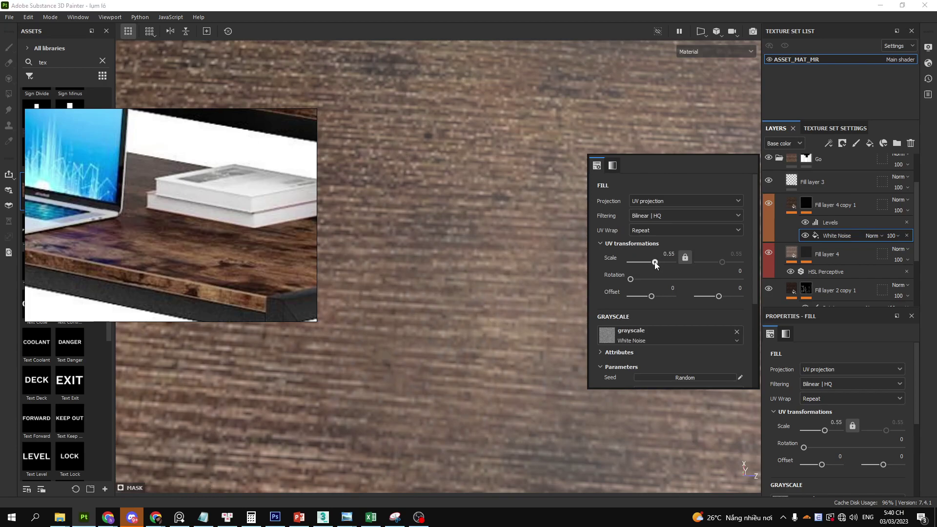
pyautogui.keyDown('alt'); pyautogui.moveTo(533, 264); pyautogui.dragTo(601, 265); pyautogui.keyUp('alt')
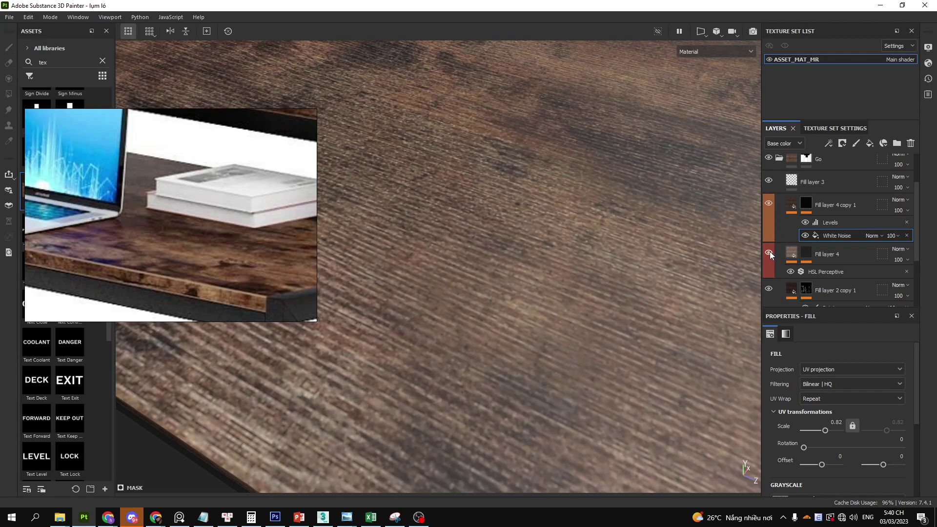
pyautogui.click(830, 206)
pyautogui.keyDown('ctrl'); pyautogui.click(839, 257); pyautogui.keyUp('ctrl')
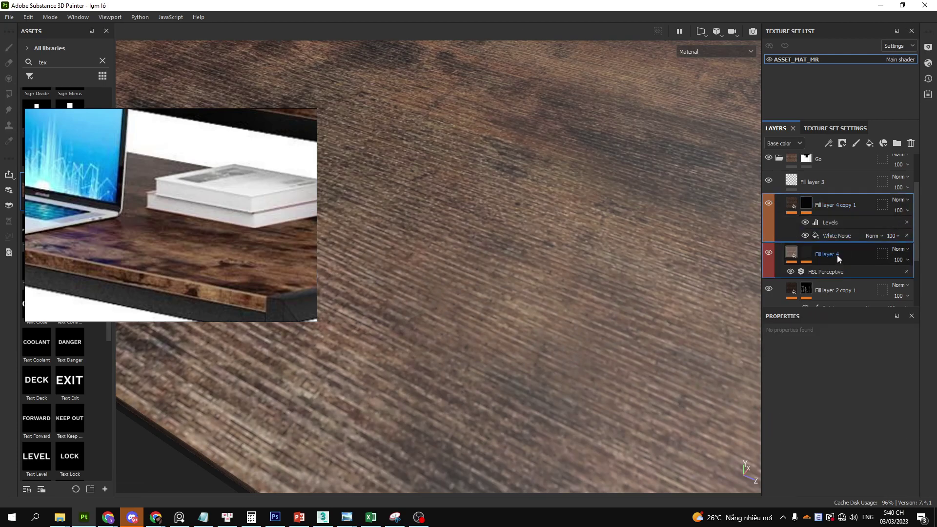
# Group the two Fill layer 4 layers into a collapsed folder named 'bui'.
pyautogui.hotkey('ctrl', 'g')
pyautogui.doubleClick(818, 206)
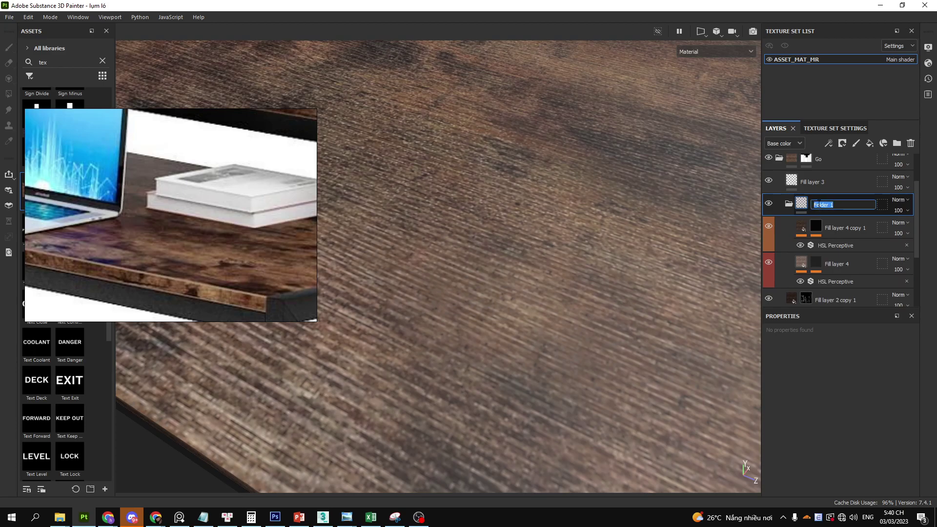
pyautogui.write('bui')
pyautogui.press('Return')
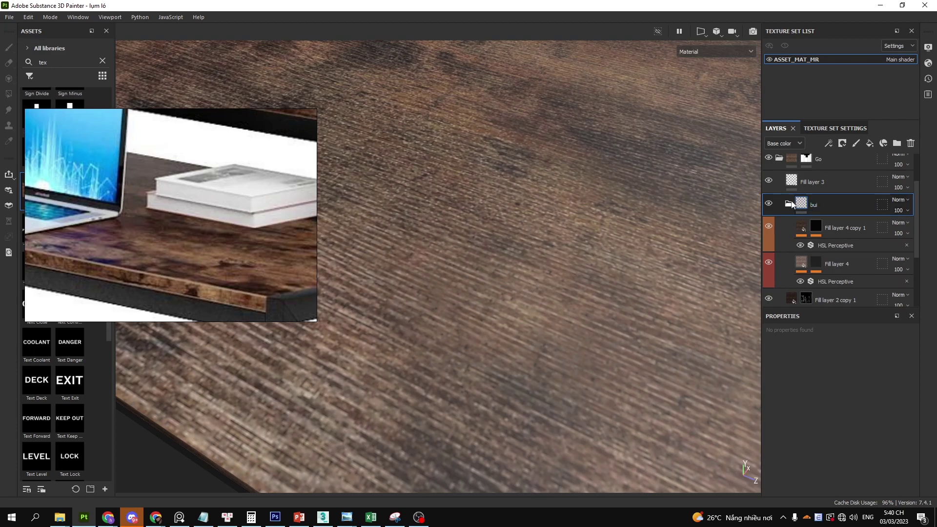
pyautogui.click(786, 205)
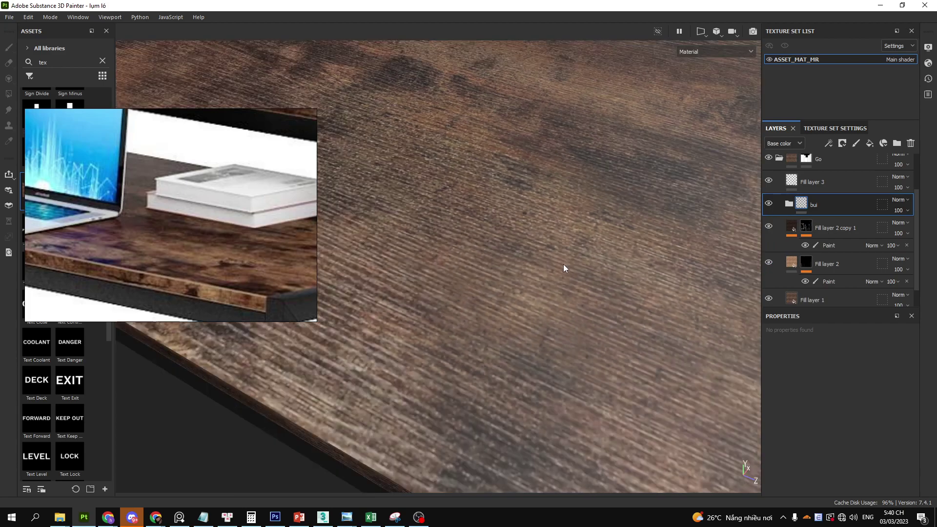
# Hide the bui folder and examine the tabletop wood up close from several angles.
pyautogui.keyDown('alt'); pyautogui.moveTo(563, 264); pyautogui.dragTo(569, 242); pyautogui.keyUp('alt')
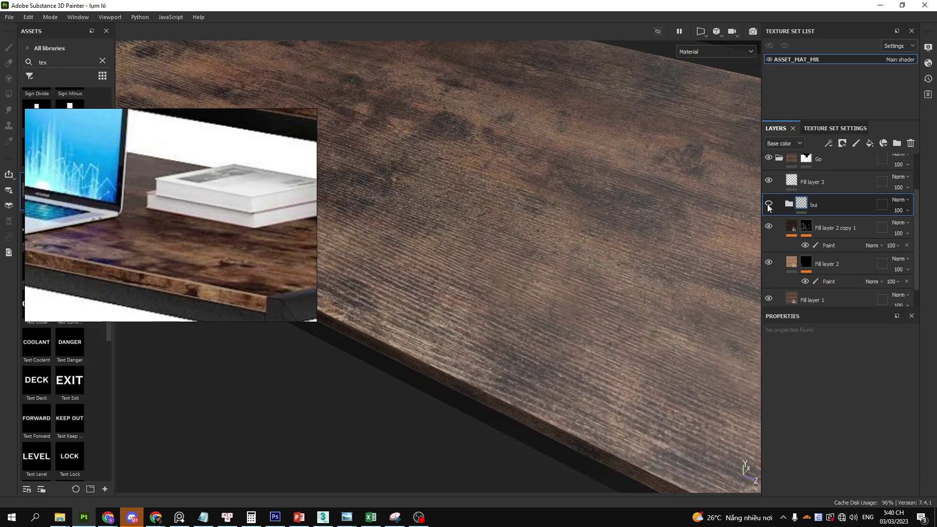
pyautogui.moveTo(502, 220)
pyautogui.keyDown('alt'); pyautogui.mouseDown()
pyautogui.moveTo(539, 224)
pyautogui.moveTo(561, 280)
pyautogui.mouseUp(); pyautogui.keyUp('alt')
pyautogui.moveTo(440, 268)
pyautogui.keyDown('alt'); pyautogui.mouseDown()
pyautogui.moveTo(449, 256)
pyautogui.moveTo(529, 238)
pyautogui.moveTo(509, 236)
pyautogui.mouseUp(); pyautogui.keyUp('alt')
pyautogui.keyDown('alt'); pyautogui.moveTo(508, 236); pyautogui.dragTo(537, 235, button='middle'); pyautogui.keyUp('alt')
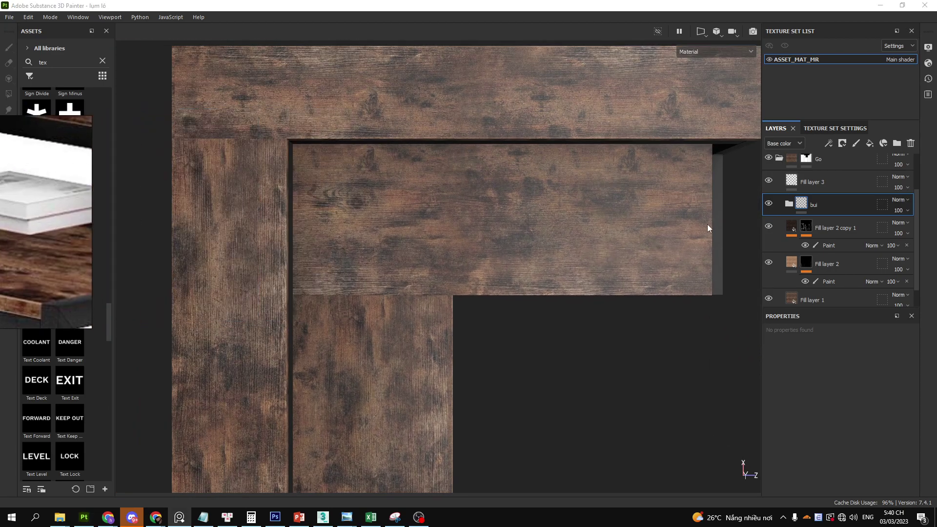
pyautogui.click(771, 204)
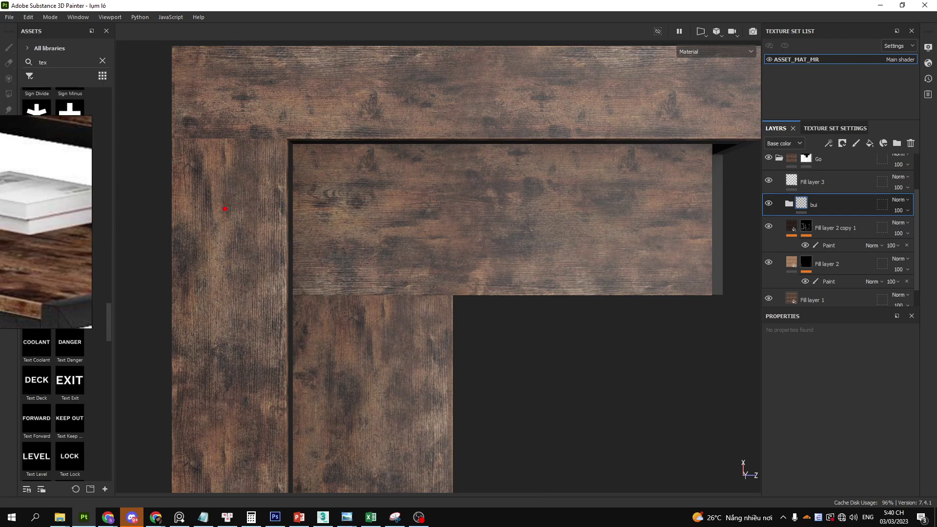
pyautogui.moveTo(545, 144); pyautogui.dragTo(293, 317)
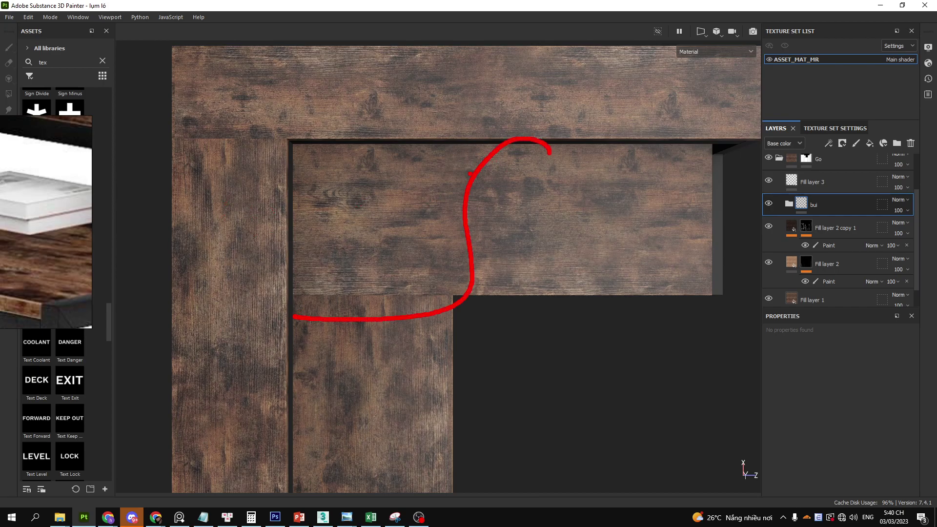
pyautogui.moveTo(479, 168); pyautogui.dragTo(470, 109)
pyautogui.moveTo(454, 145); pyautogui.dragTo(486, 112)
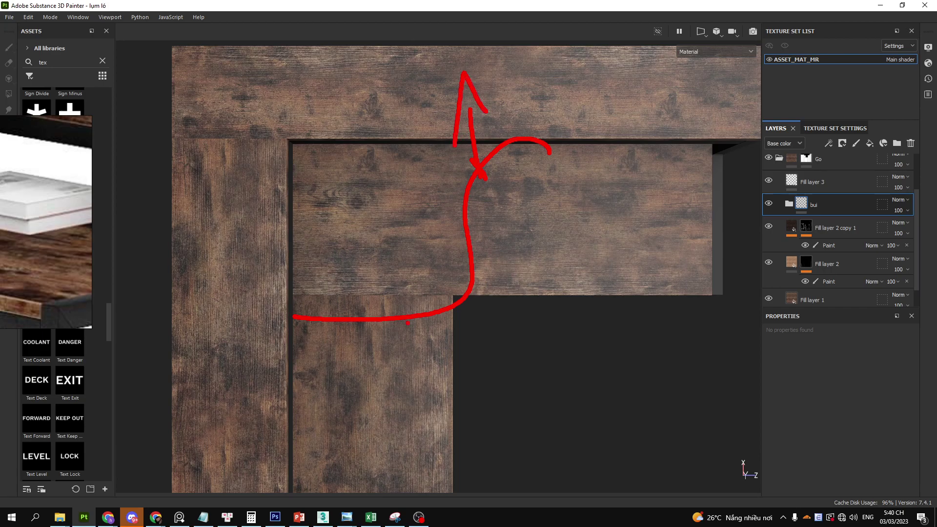
pyautogui.moveTo(407, 321)
pyautogui.mouseDown()
pyautogui.moveTo(412, 388)
pyautogui.moveTo(442, 371)
pyautogui.mouseUp()
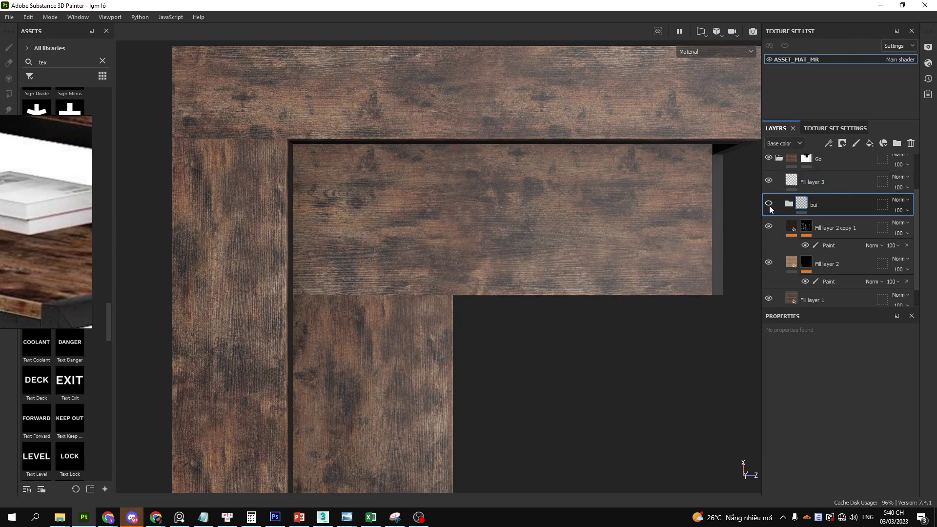
pyautogui.click(769, 203)
# Check Fill layer 1's anchor point settings and select Fill layer 1.
pyautogui.scroll(2, 464, 257)
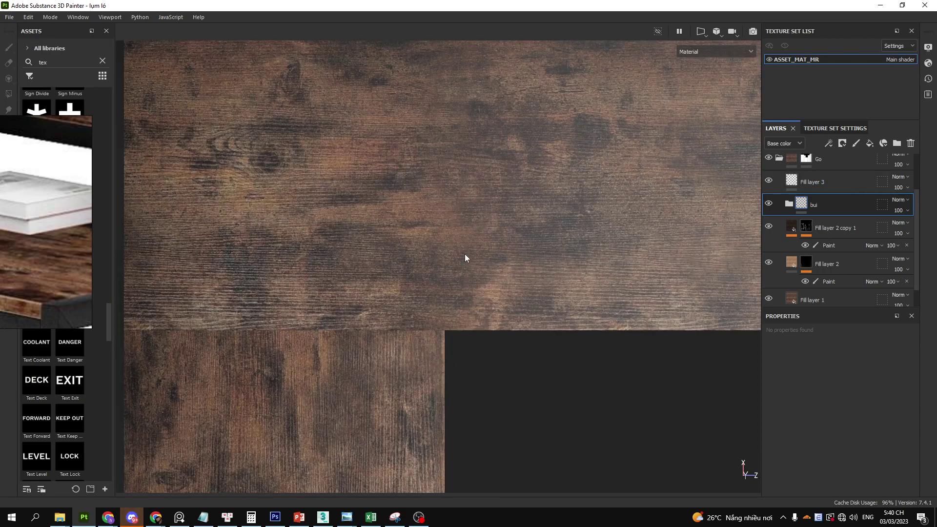
pyautogui.scroll(2, 477, 262)
pyautogui.scroll(2, 413, 278)
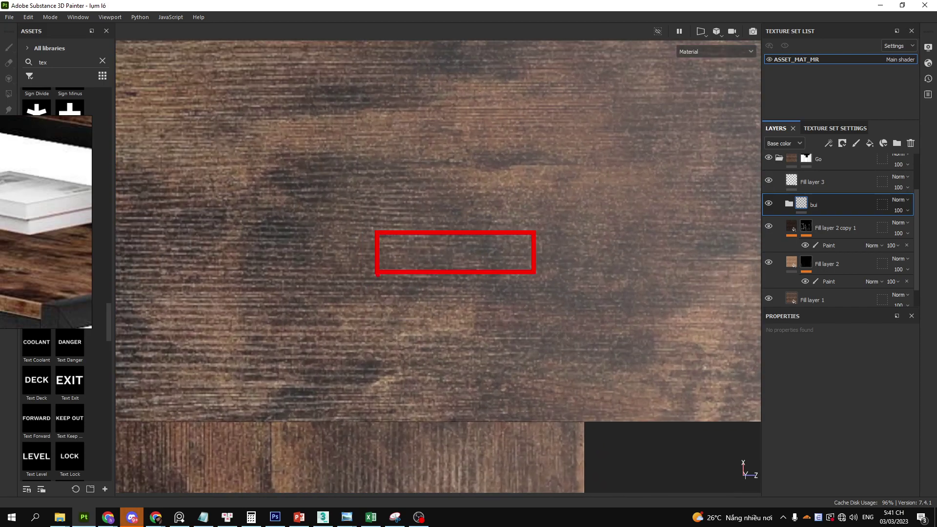
pyautogui.scroll(-1, 860, 236)
pyautogui.click(818, 295)
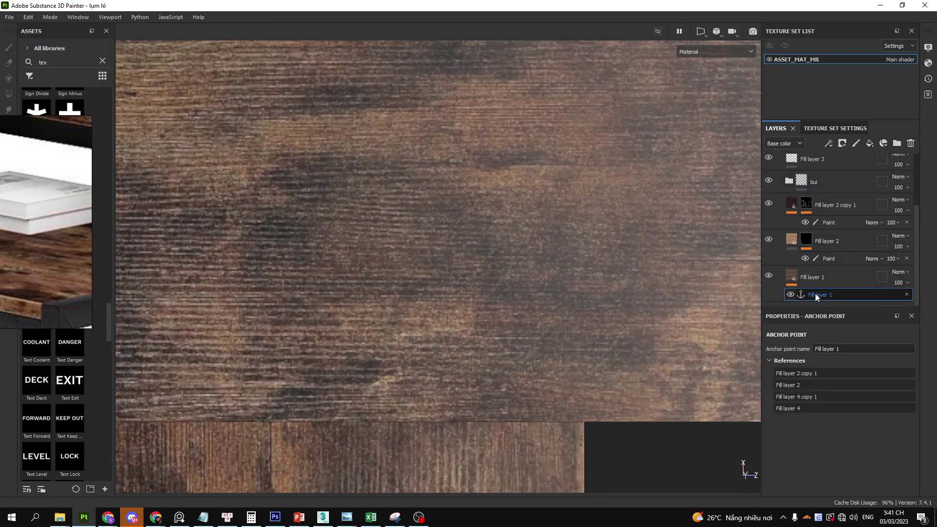
pyautogui.click(790, 276)
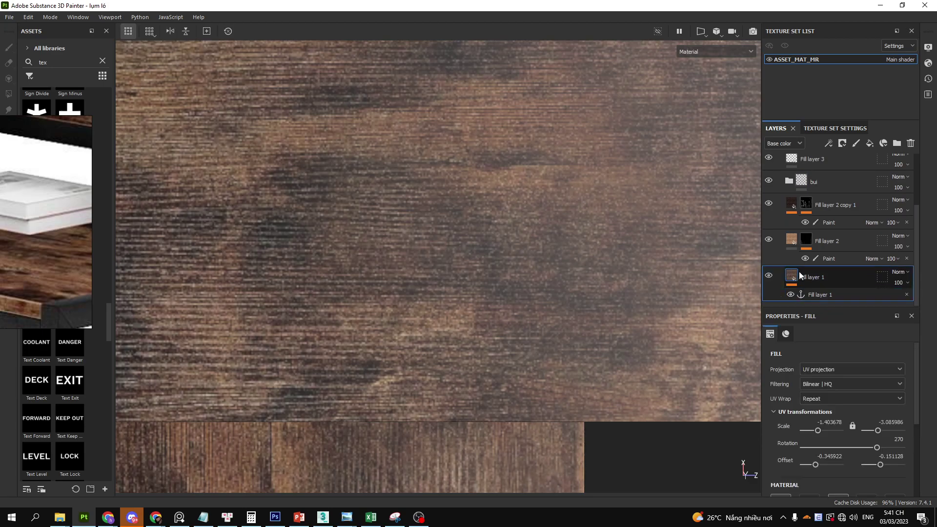
# Add an empty filter effect to Fill layer 1.
pyautogui.rightClick(796, 277)
pyautogui.press('Escape')
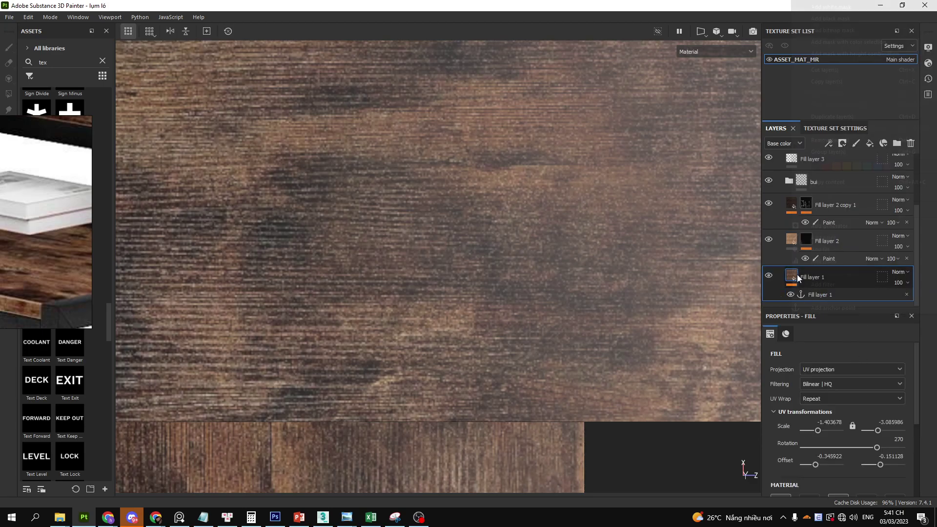
pyautogui.rightClick(797, 274)
pyautogui.click(837, 286)
# Add a Sharpen filter to Fill layer 1 at about 0.41 intensity.
pyautogui.click(540, 189)
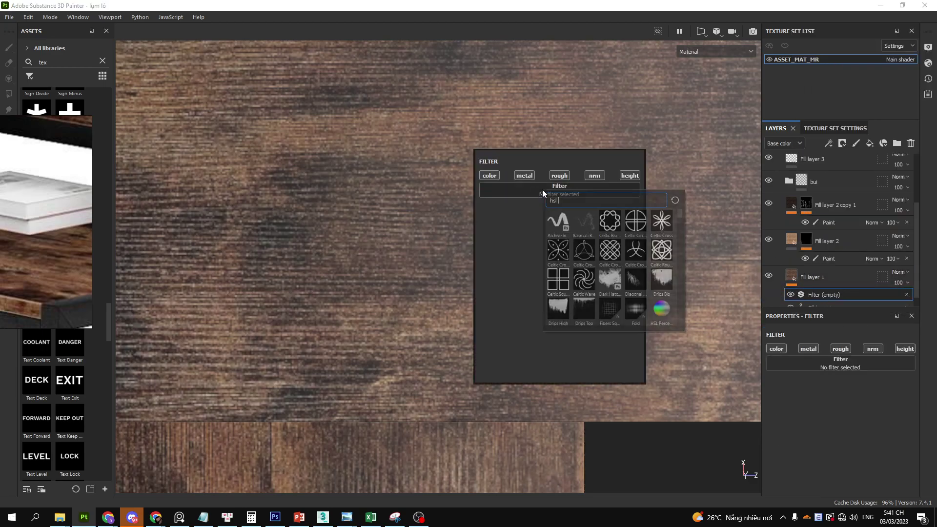
pyautogui.write('hsl')
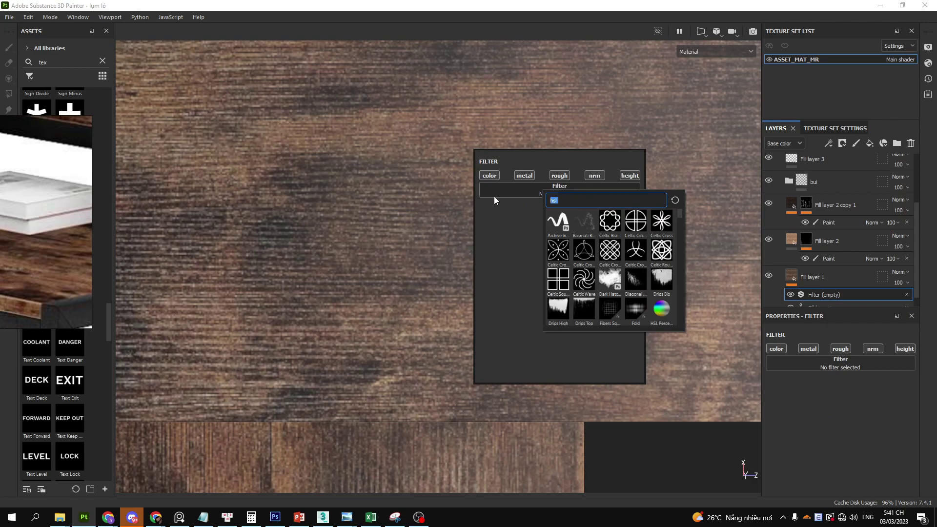
pyautogui.write('shar')
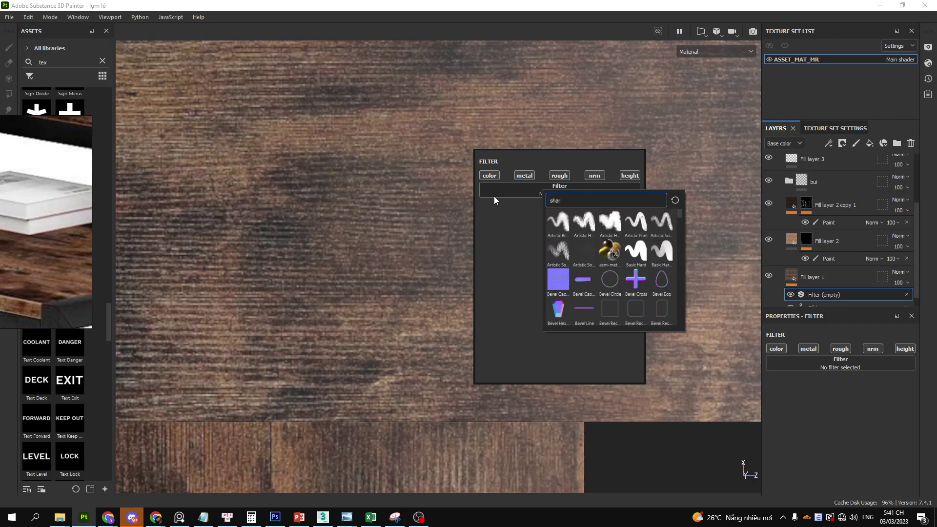
pyautogui.write('pe')
pyautogui.click(610, 222)
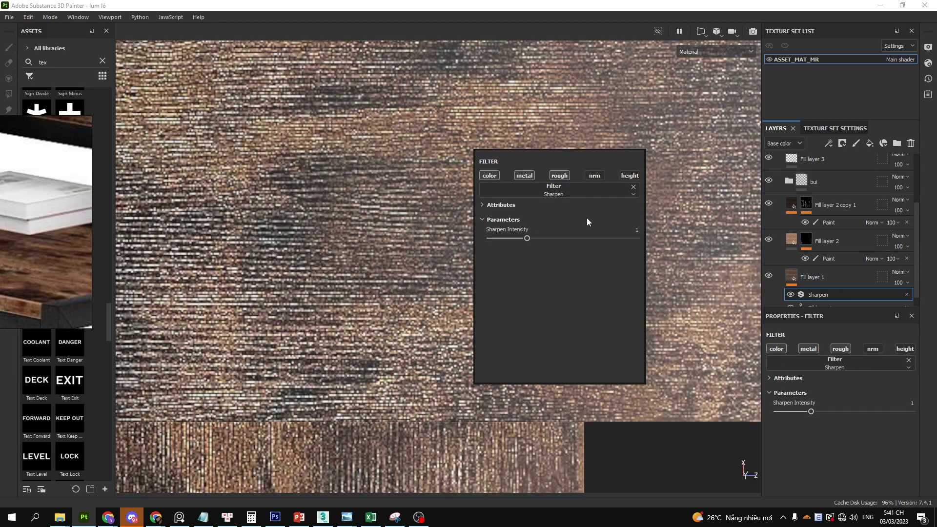
pyautogui.moveTo(525, 238)
pyautogui.mouseDown()
pyautogui.moveTo(487, 238)
pyautogui.moveTo(506, 239)
pyautogui.mouseUp()
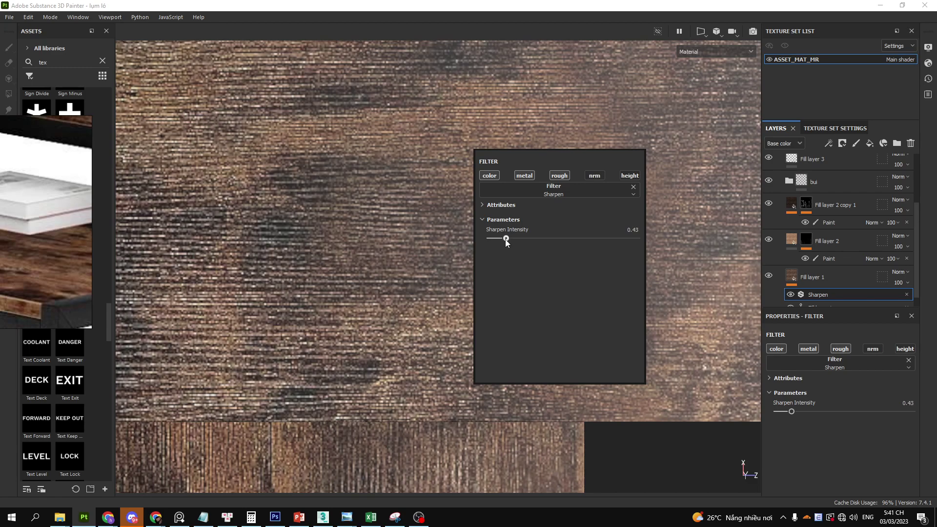
# Move the Sharpen filter beneath Fill layer 1's anchor point.
pyautogui.click(828, 278)
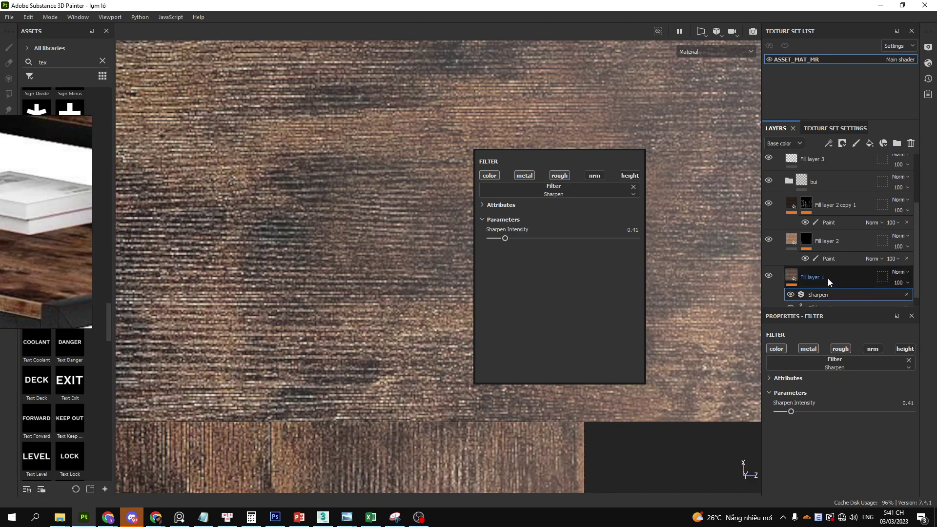
pyautogui.scroll(-1, 826, 283)
pyautogui.moveTo(826, 283); pyautogui.dragTo(836, 295)
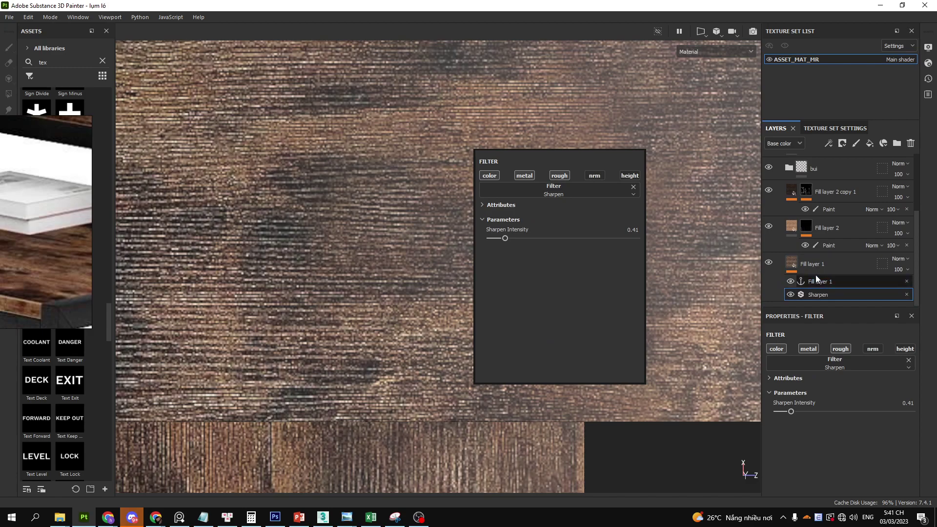
pyautogui.click(801, 229)
pyautogui.click(793, 212)
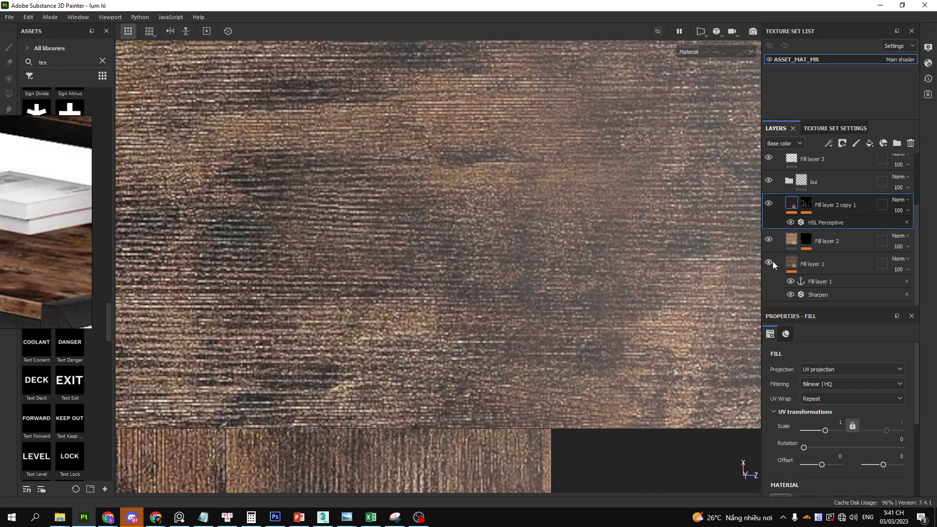
# Hide Fill layer 1 and confirm Fill layer 2's base colour uses the Fill layer 1 anchor.
pyautogui.click(769, 263)
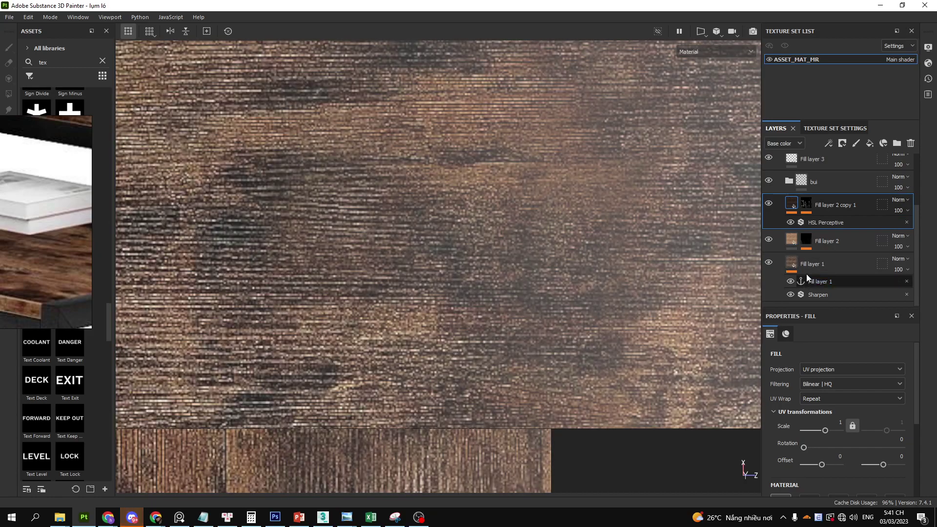
pyautogui.scroll(1, 823, 242)
pyautogui.scroll(-1, 823, 241)
pyautogui.click(824, 242)
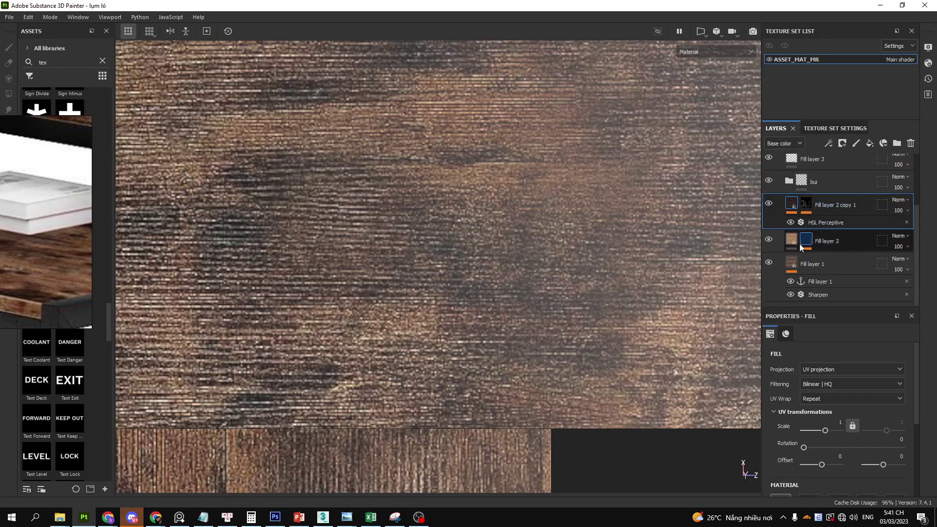
pyautogui.click(791, 238)
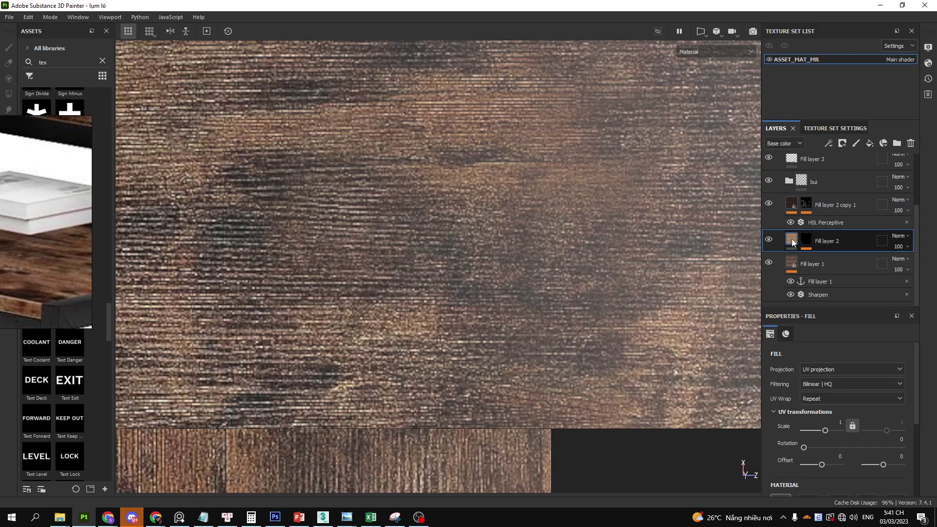
pyautogui.scroll(-2, 576, 312)
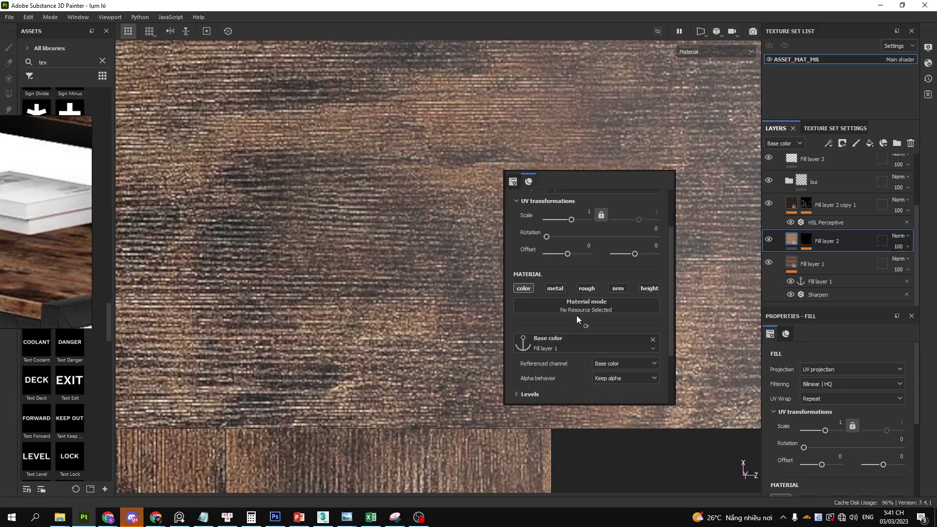
pyautogui.click(570, 347)
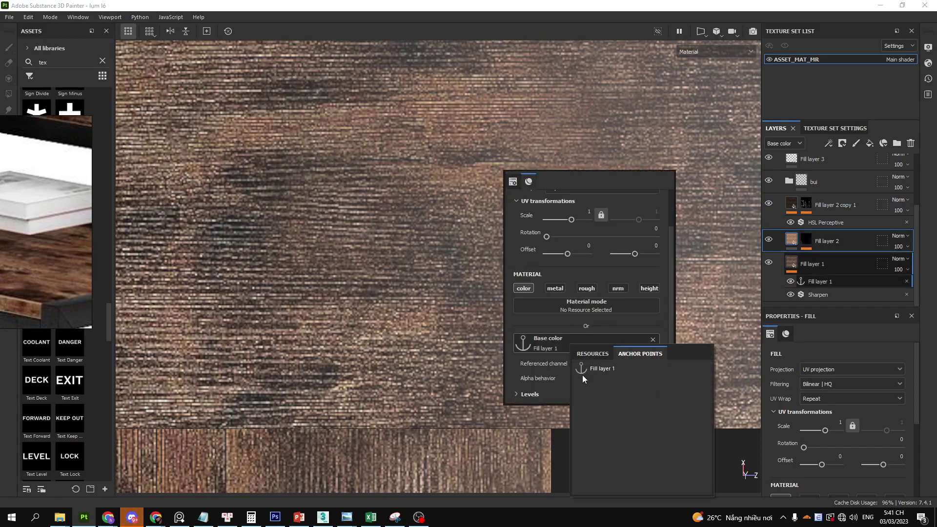
pyautogui.moveTo(572, 377); pyautogui.dragTo(604, 364)
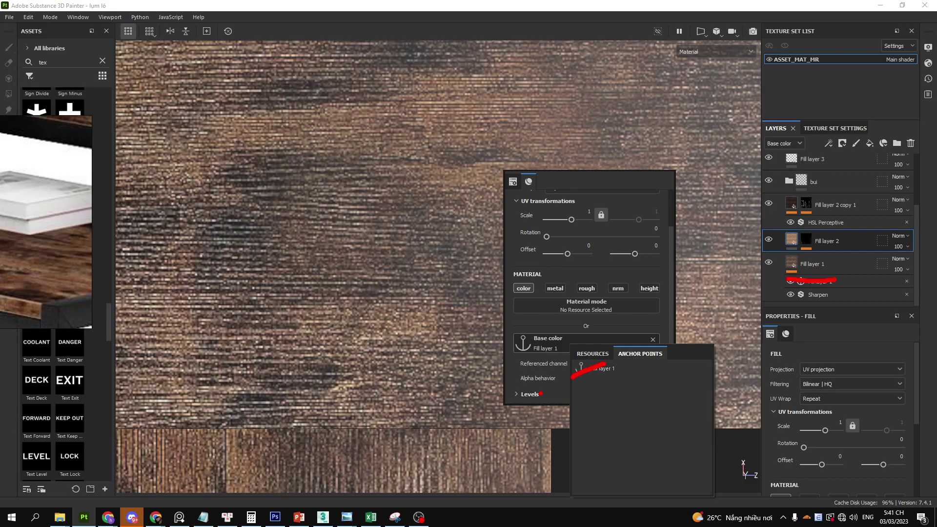
# Zoom out and orbit to review the sharpened wood across the whole desk.
pyautogui.scroll(-5, 441, 322)
pyautogui.scroll(-3, 393, 314)
pyautogui.moveTo(393, 313)
pyautogui.keyDown('alt'); pyautogui.mouseDown()
pyautogui.moveTo(430, 251)
pyautogui.moveTo(565, 184)
pyautogui.moveTo(627, 184)
pyautogui.mouseUp(); pyautogui.keyUp('alt')
# Delete the Sharpen filter from Fill layer 1.
pyautogui.scroll(5, 381, 357)
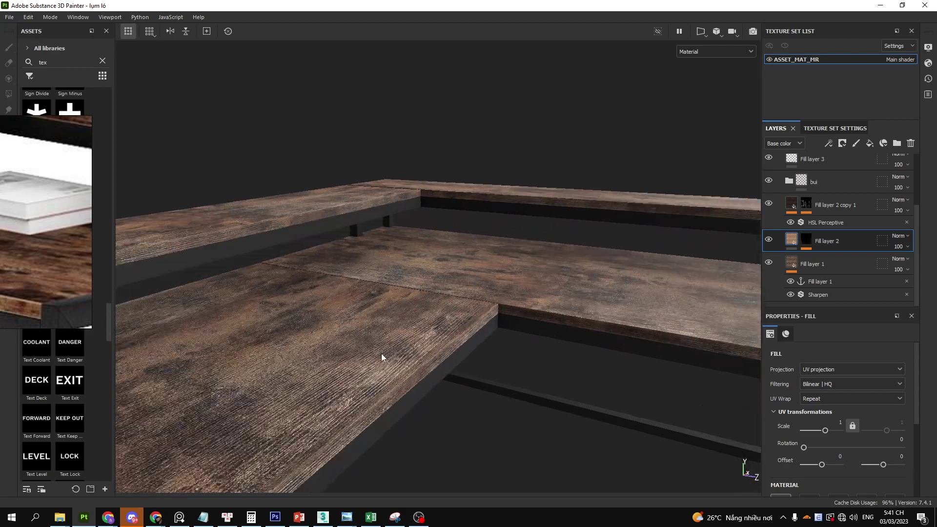
pyautogui.scroll(2, 382, 357)
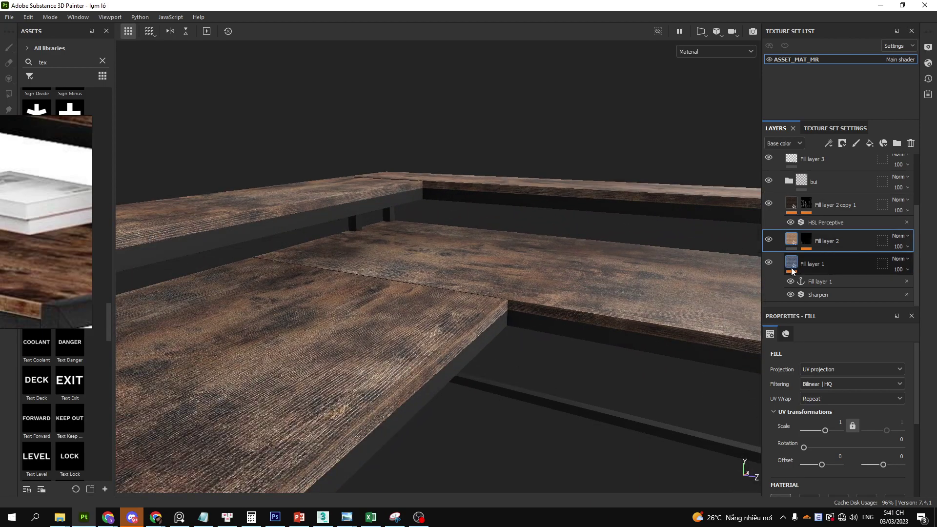
pyautogui.click(812, 295)
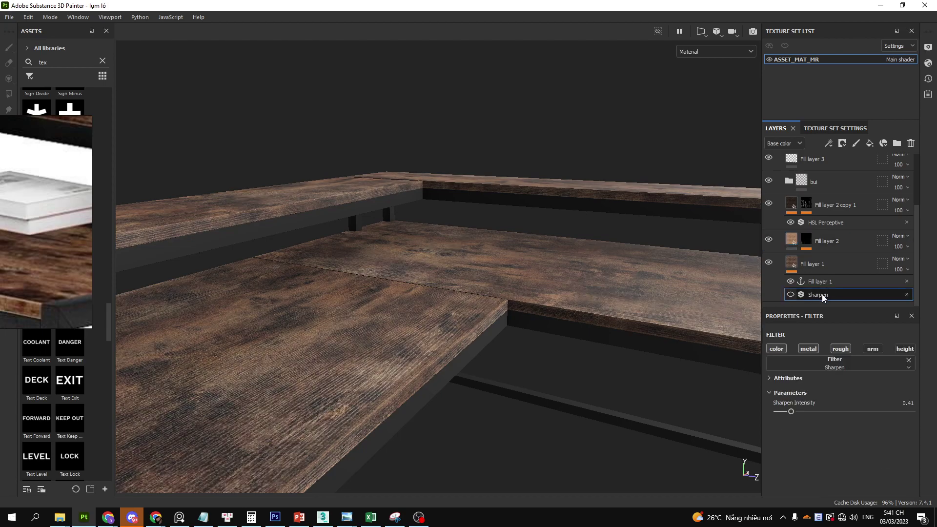
pyautogui.press('Delete')
# Compare the desk with Fill layer 3 hidden and shown, then centre the reference photo over it.
pyautogui.moveTo(729, 282)
pyautogui.keyDown('alt'); pyautogui.mouseDown()
pyautogui.moveTo(522, 264)
pyautogui.moveTo(576, 357)
pyautogui.moveTo(540, 307)
pyautogui.moveTo(665, 257)
pyautogui.mouseUp(); pyautogui.keyUp('alt')
pyautogui.scroll(3, 786, 232)
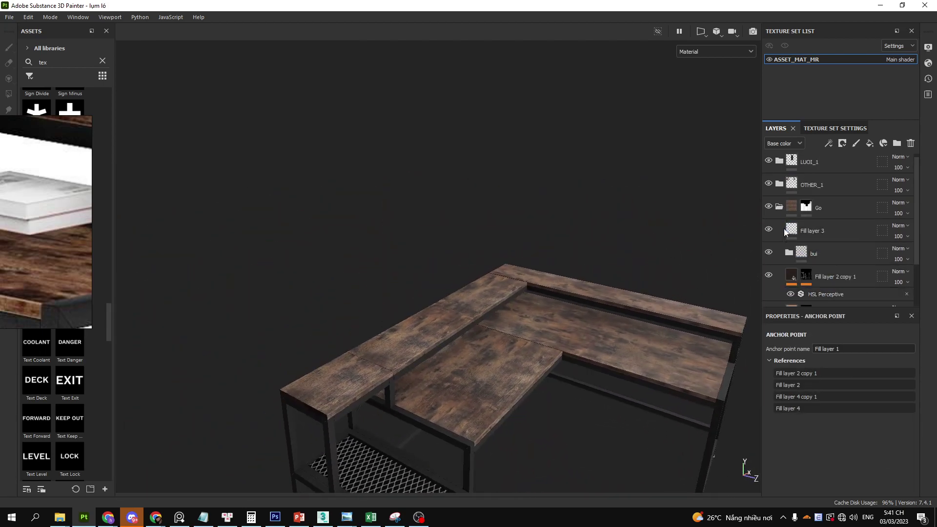
pyautogui.click(767, 230)
pyautogui.click(767, 230)
pyautogui.click(767, 231)
pyautogui.click(767, 230)
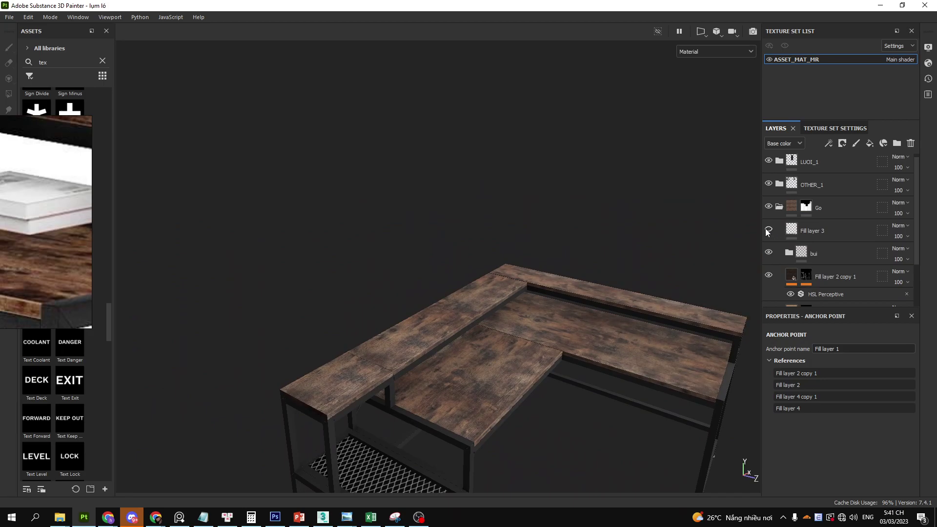
pyautogui.click(767, 230)
pyautogui.click(767, 231)
pyautogui.scroll(3, 596, 391)
pyautogui.moveTo(596, 391)
pyautogui.keyDown('alt'); pyautogui.mouseDown()
pyautogui.moveTo(560, 359)
pyautogui.moveTo(614, 237)
pyautogui.moveTo(624, 251)
pyautogui.moveTo(548, 265)
pyautogui.moveTo(631, 260)
pyautogui.moveTo(539, 283)
pyautogui.moveTo(522, 317)
pyautogui.moveTo(422, 369)
pyautogui.moveTo(140, 316)
pyautogui.mouseUp(); pyautogui.keyUp('alt')
pyautogui.moveTo(78, 312); pyautogui.dragTo(613, 318)
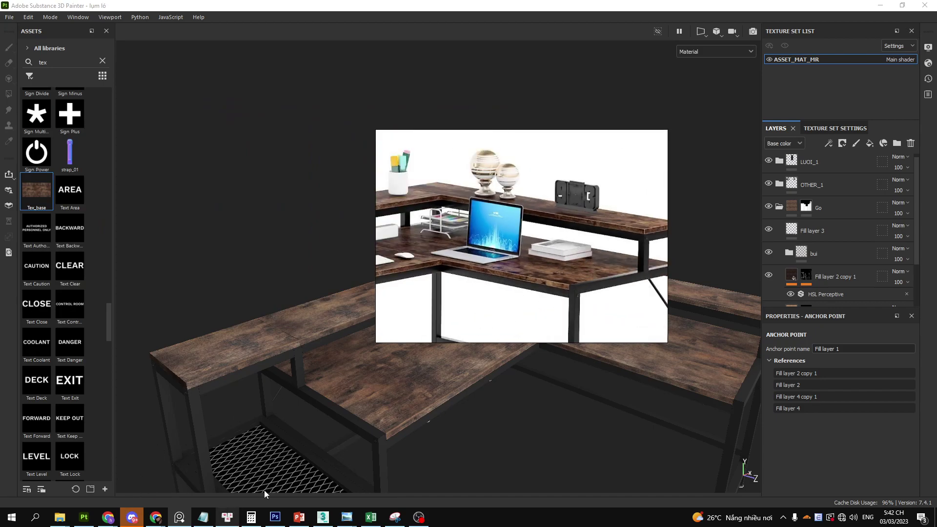
# Nudge the reference photo left and view Skype's shared wood texture image full-size.
pyautogui.moveTo(624, 259); pyautogui.dragTo(574, 252)
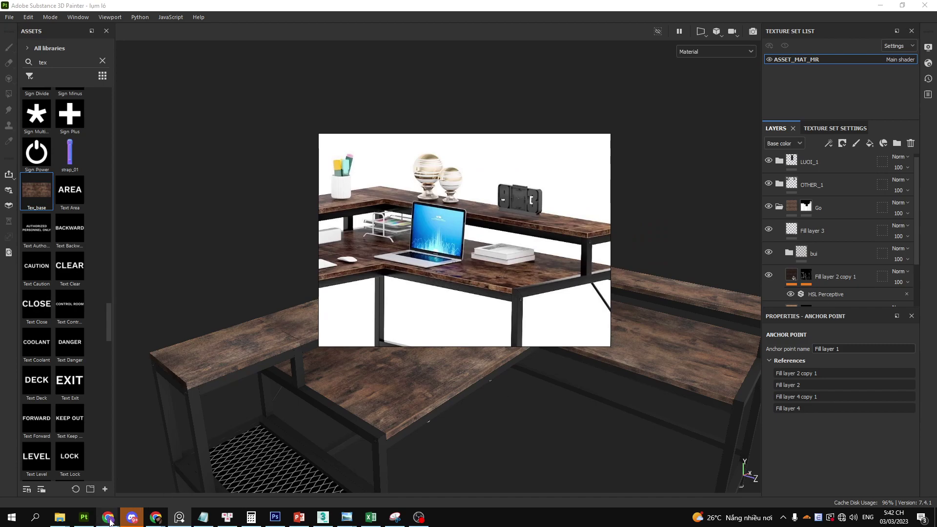
pyautogui.moveTo(107, 517)
pyautogui.click(72, 474)
pyautogui.click(749, 326)
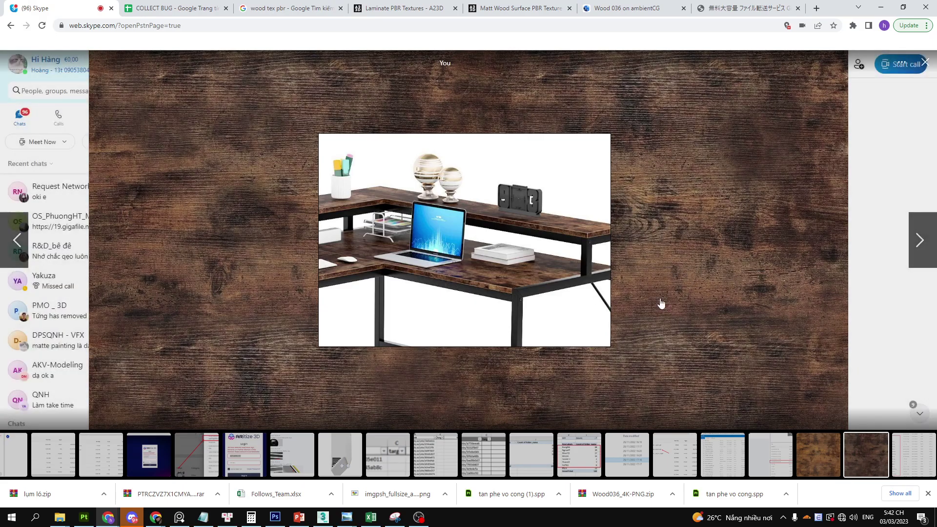
# Close the wood image and return to Substance Painter for a top-down look at the desk.
pyautogui.click(661, 303)
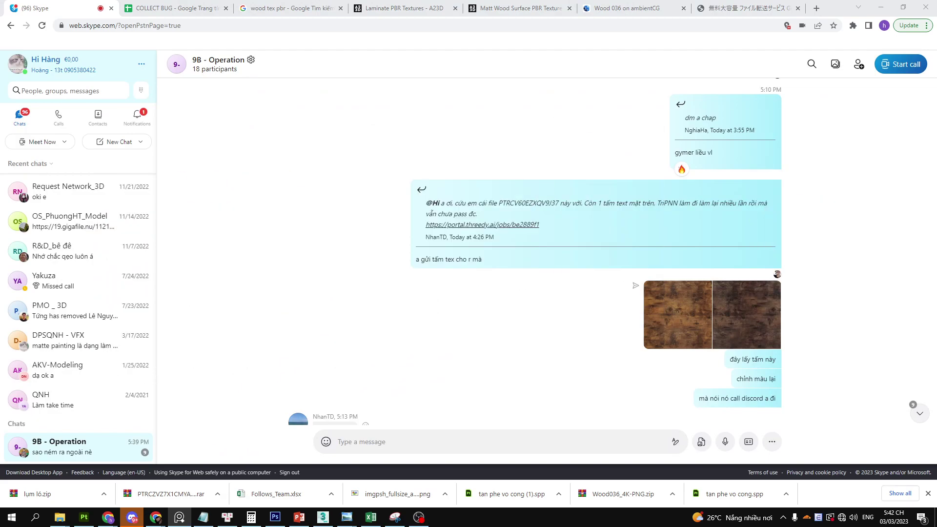
pyautogui.click(131, 518)
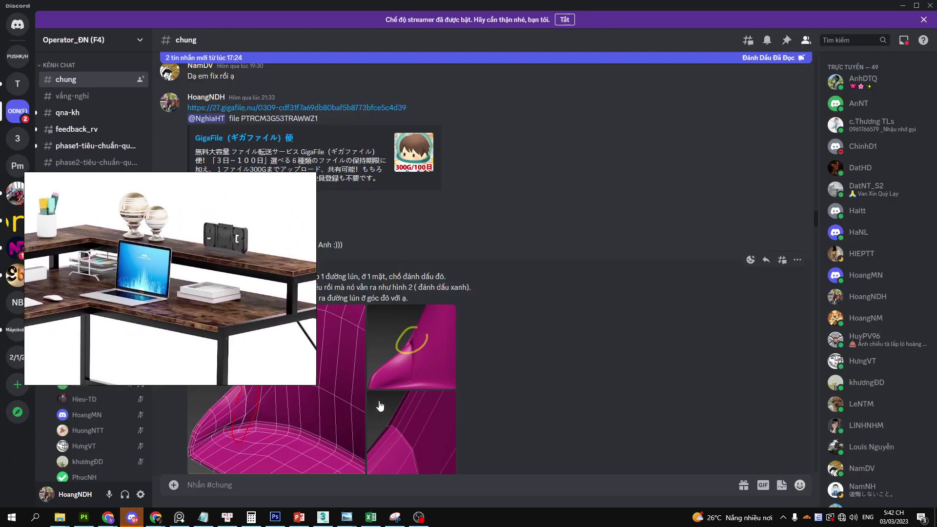
pyautogui.click(84, 517)
pyautogui.moveTo(463, 349)
pyautogui.keyDown('alt'); pyautogui.mouseDown()
pyautogui.moveTo(485, 318)
pyautogui.moveTo(566, 416)
pyautogui.moveTo(522, 342)
pyautogui.moveTo(674, 215)
pyautogui.moveTo(615, 200)
pyautogui.moveTo(485, 268)
pyautogui.moveTo(828, 87)
pyautogui.mouseUp(); pyautogui.keyUp('alt')
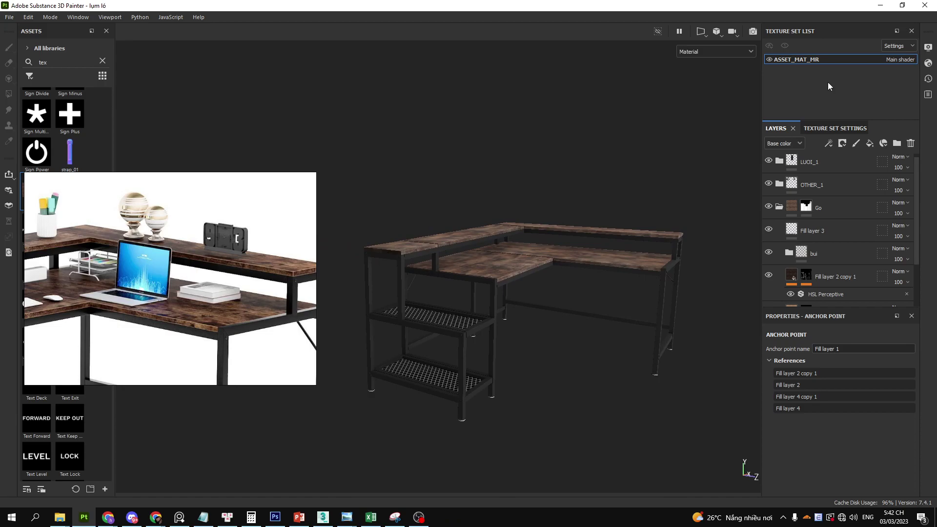
# Quit Substance Painter without saving and switch back to Skype.
pyautogui.click(923, 6)
pyautogui.click(433, 273)
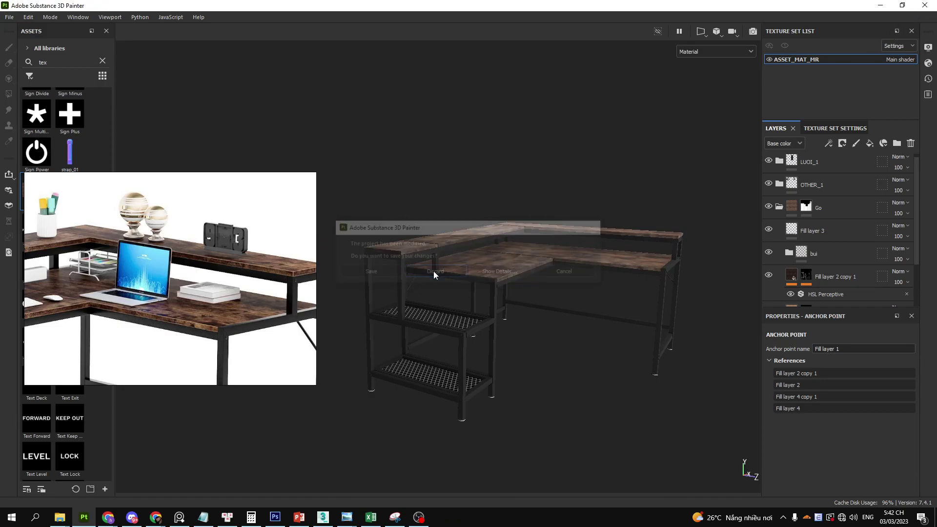
pyautogui.hotkey('alt', 'Tab')
# Move the reference photo aside and open the ongoing Skype call with its chat panel.
pyautogui.click(391, 133)
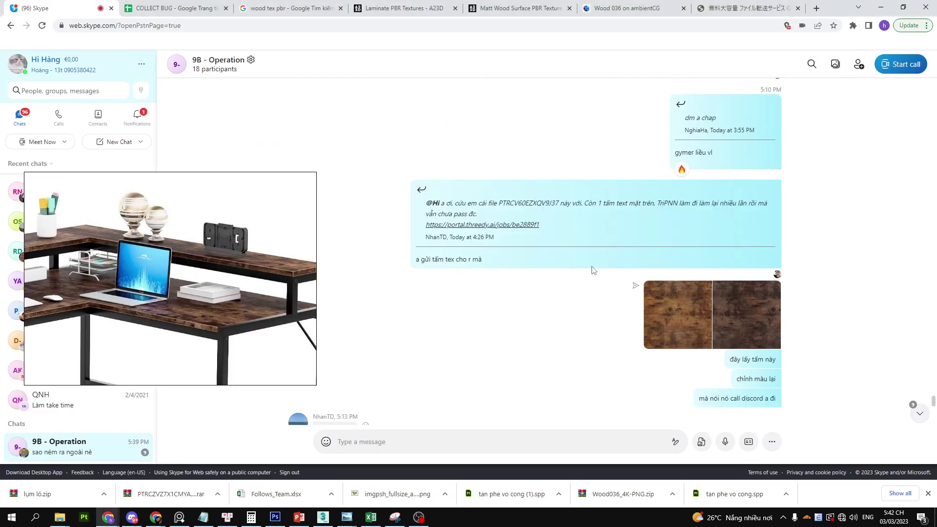
pyautogui.hotkey('alt', 'Tab')
pyautogui.moveTo(134, 239)
pyautogui.mouseDown()
pyautogui.moveTo(353, 238)
pyautogui.moveTo(336, 203)
pyautogui.mouseUp()
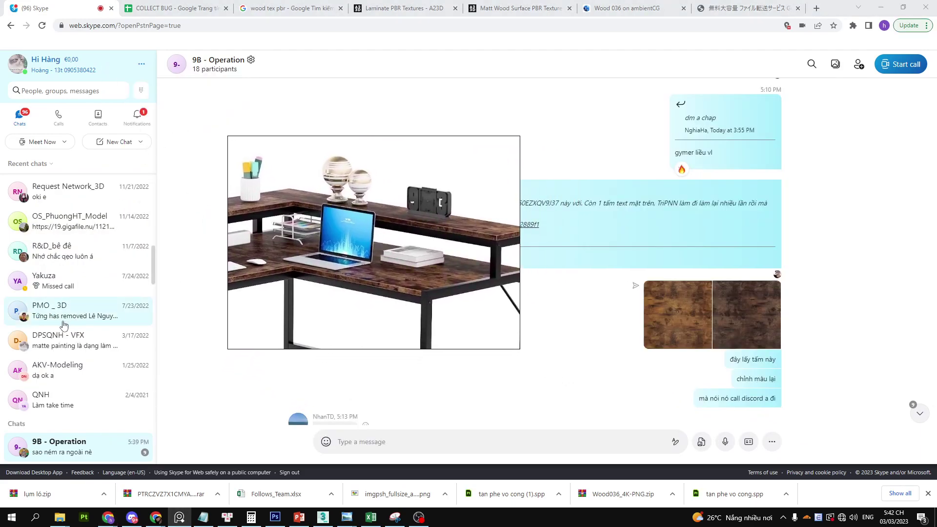
pyautogui.scroll(-3, 103, 335)
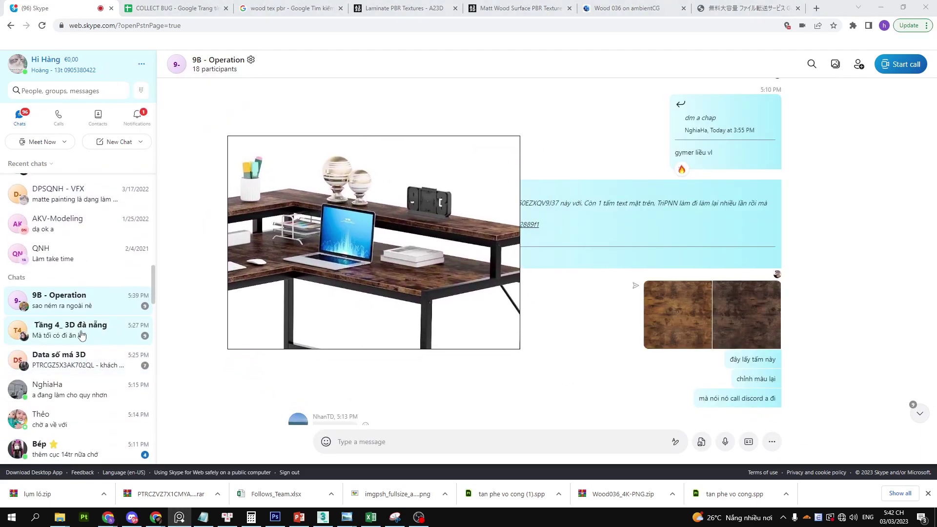
pyautogui.scroll(5, 85, 370)
pyautogui.scroll(5, 90, 341)
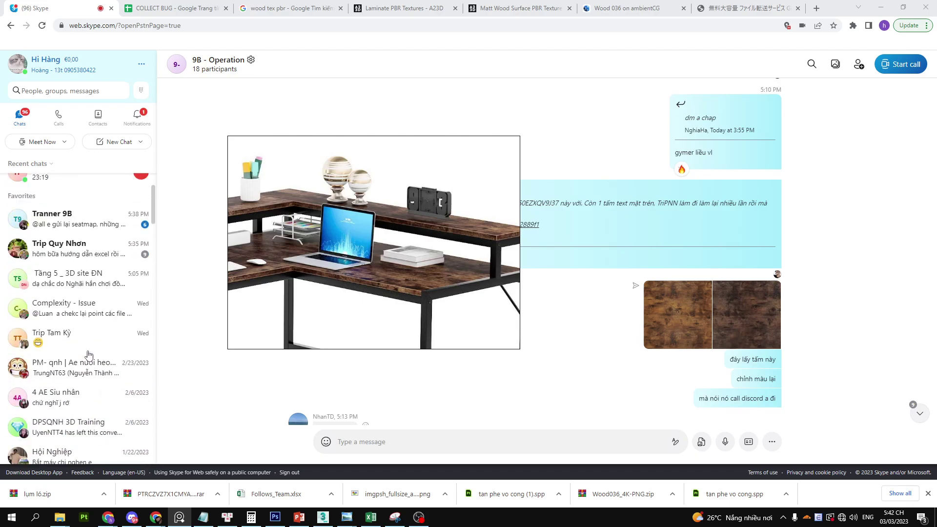
pyautogui.click(88, 208)
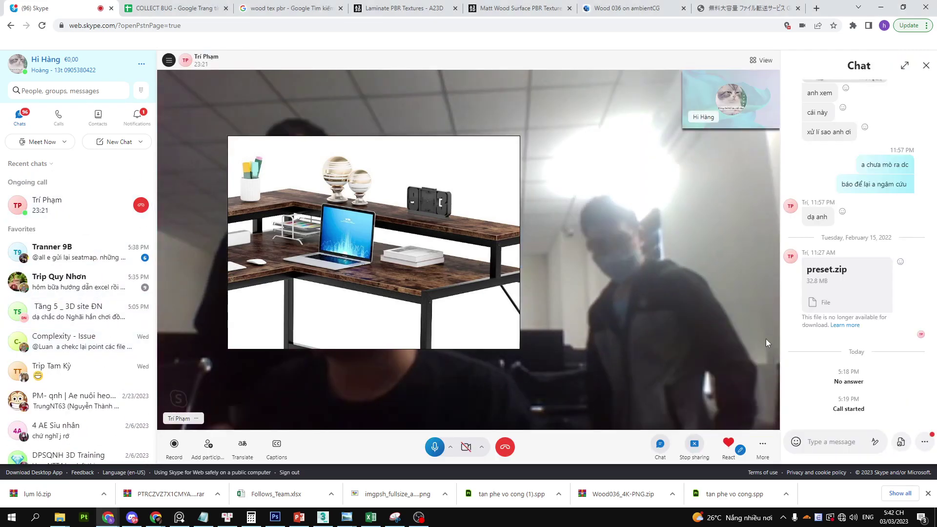
pyautogui.hotkey('alt', 'Tab')
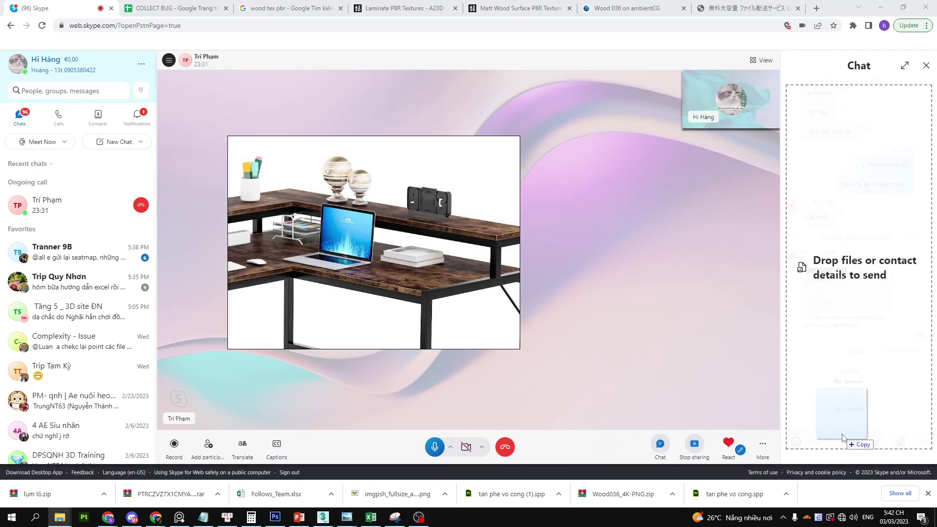
# Drop the desk project zip into the call chat, hang up, and open Trip Quy Nhơn.
pyautogui.moveTo(693, 388); pyautogui.dragTo(844, 439)
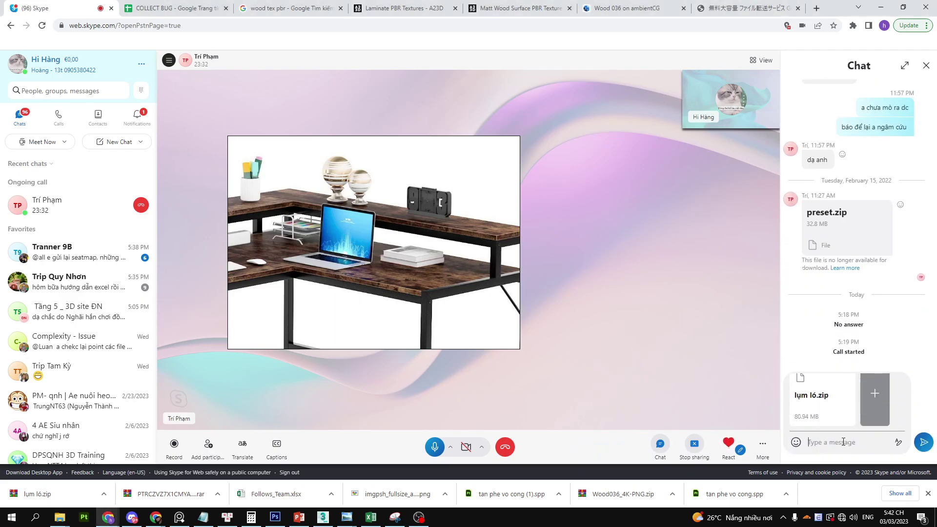
pyautogui.click(506, 447)
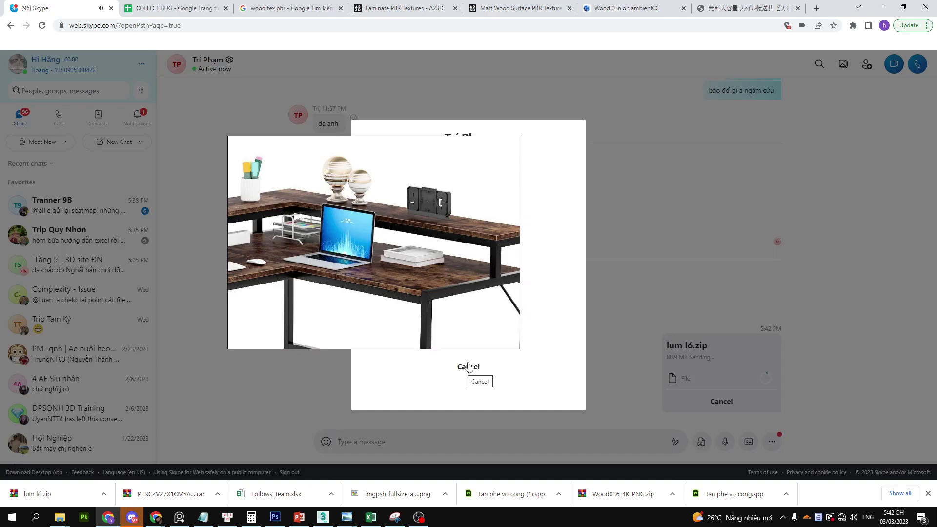
pyautogui.click(467, 366)
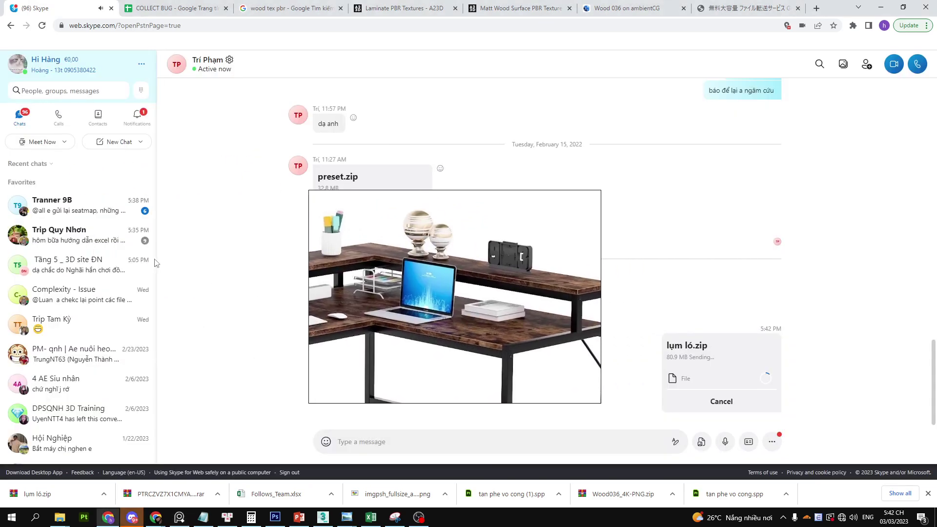
pyautogui.click(74, 234)
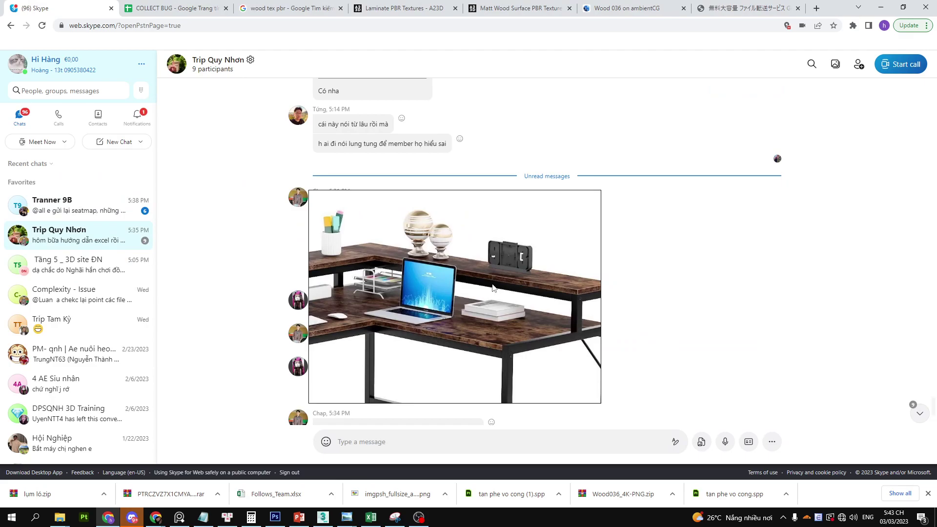
# Move the reference photo aside and read the latest Trip Quy Nhơn messages.
pyautogui.moveTo(493, 288); pyautogui.dragTo(843, 265)
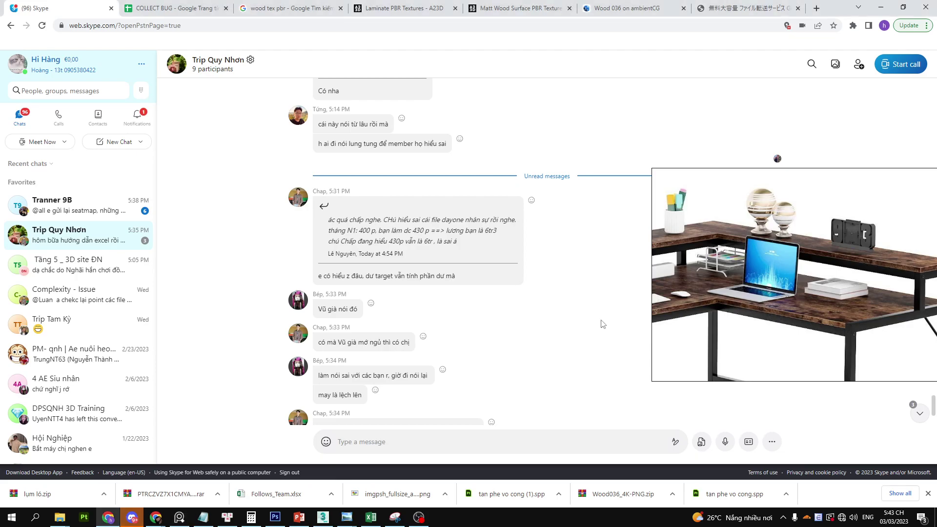
pyautogui.scroll(-2, 603, 324)
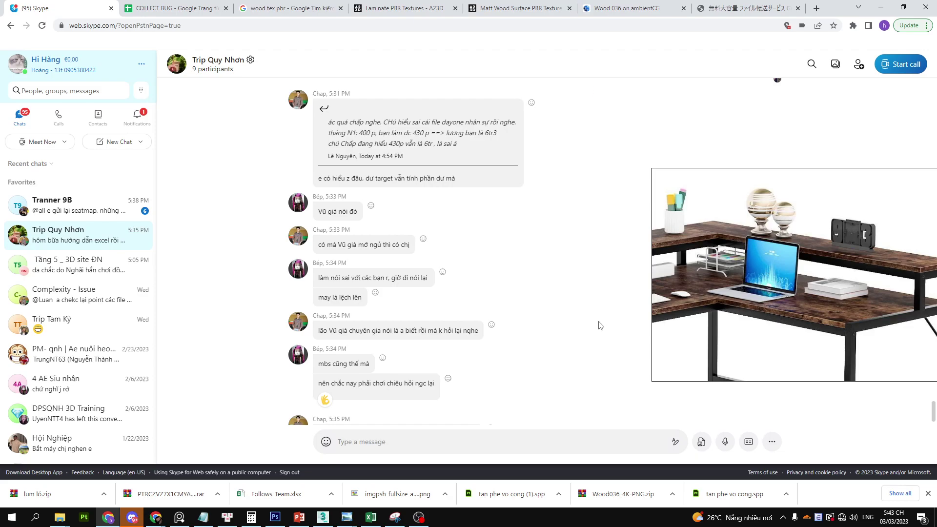
pyautogui.scroll(-2, 600, 326)
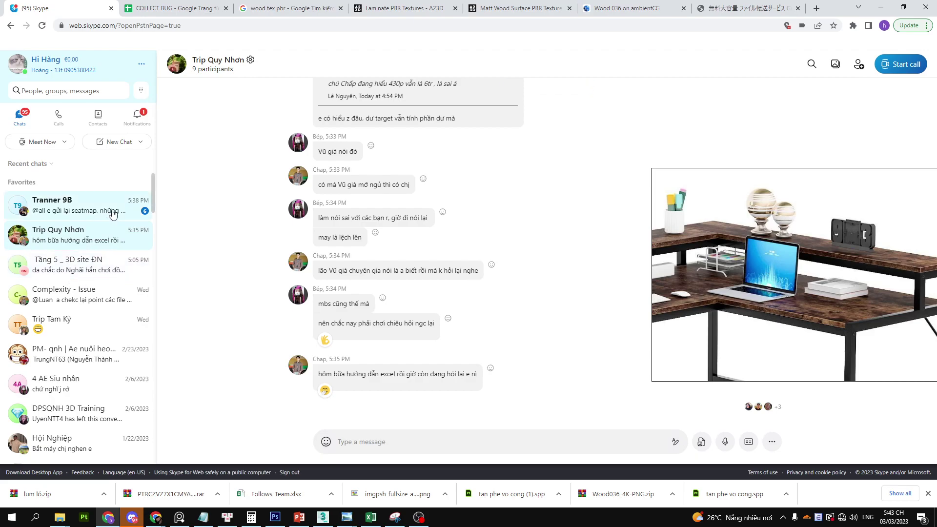
pyautogui.scroll(-8, 60, 337)
pyautogui.scroll(-4, 60, 338)
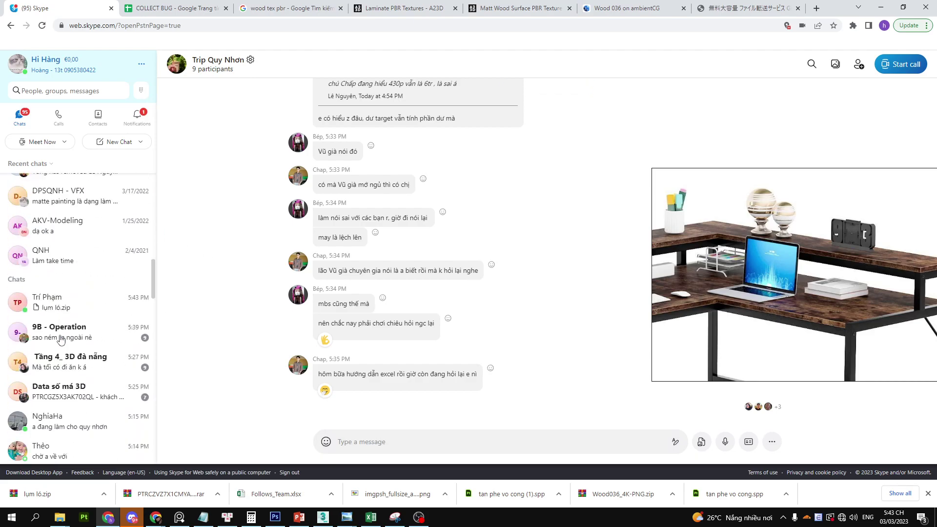
# Open the 9B - Operation group chat and select the job code in its latest message.
pyautogui.click(90, 337)
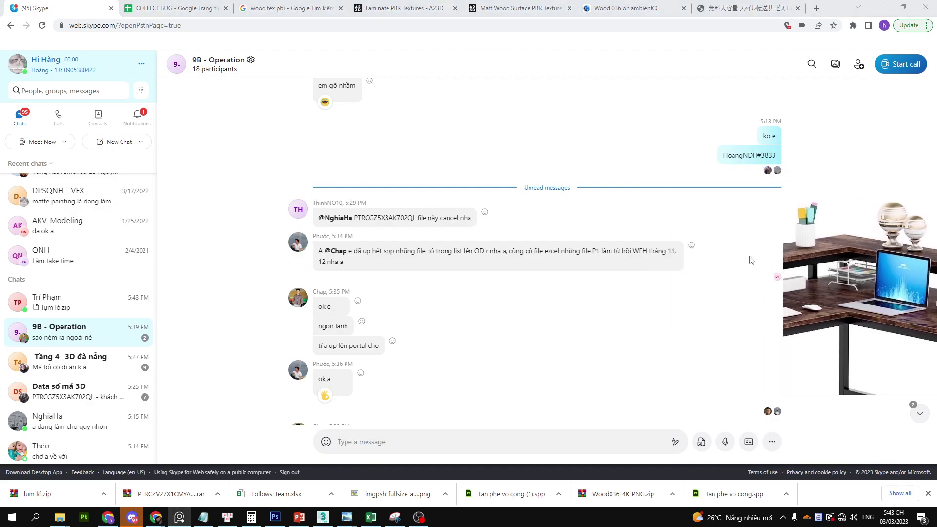
pyautogui.doubleClick(398, 219)
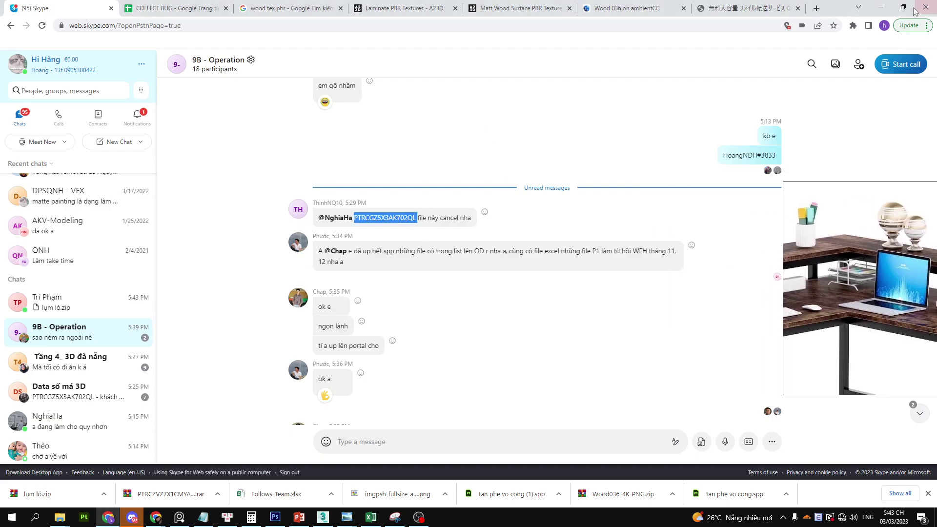
pyautogui.hotkey('alt', 'Tab')
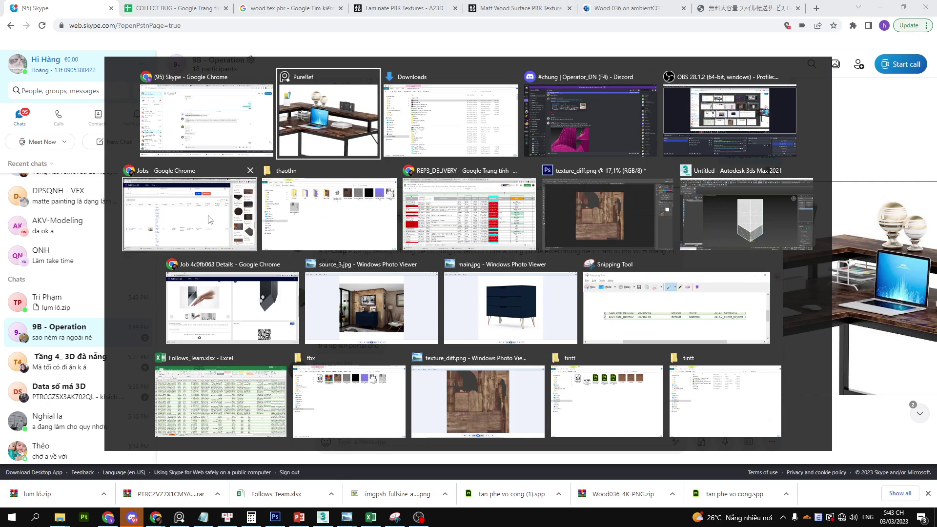